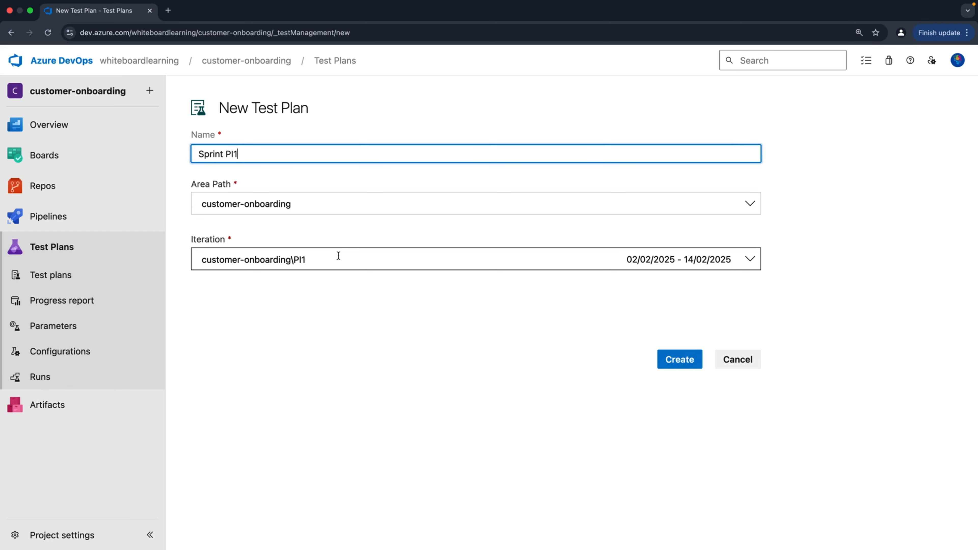
- Set the Sprint PI1 test plan's iteration to customer-onboarding\PI1 and create the plan
click(749, 262)
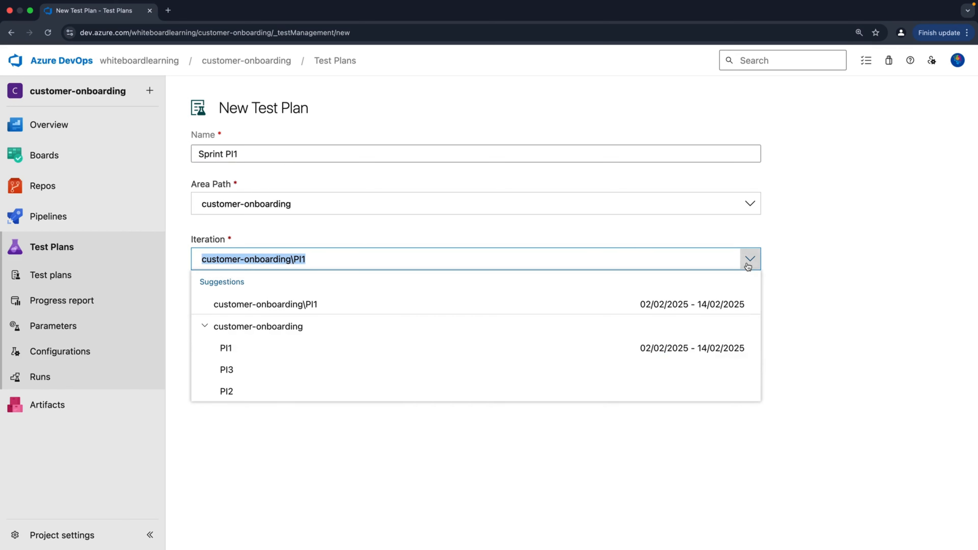
click(352, 307)
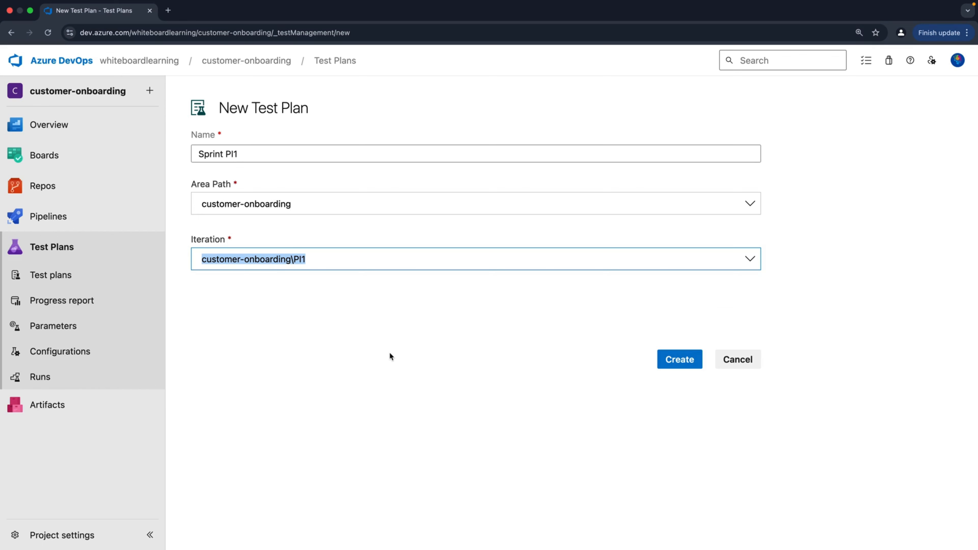
click(682, 359)
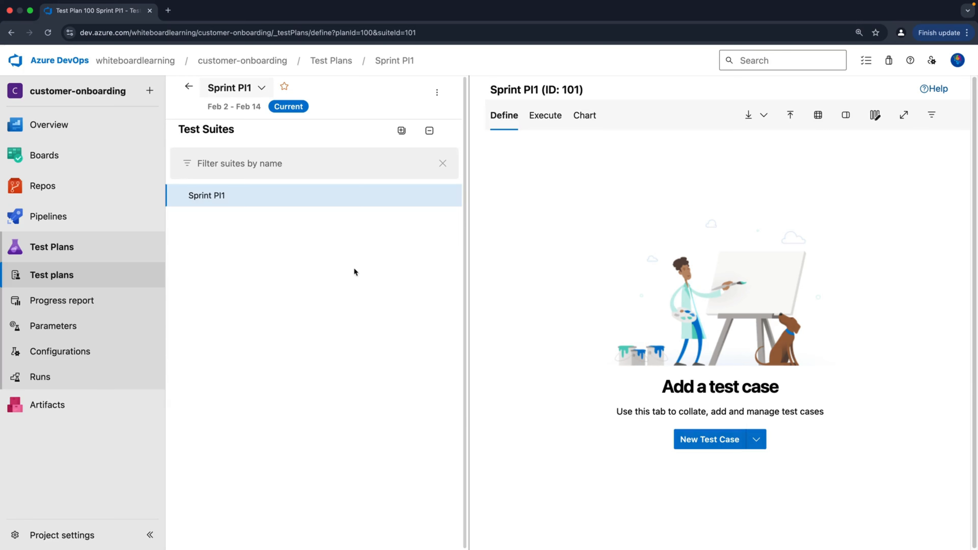
- Start a new requirement-based suite under the Sprint PI1 root suite
mouse_move(445, 198)
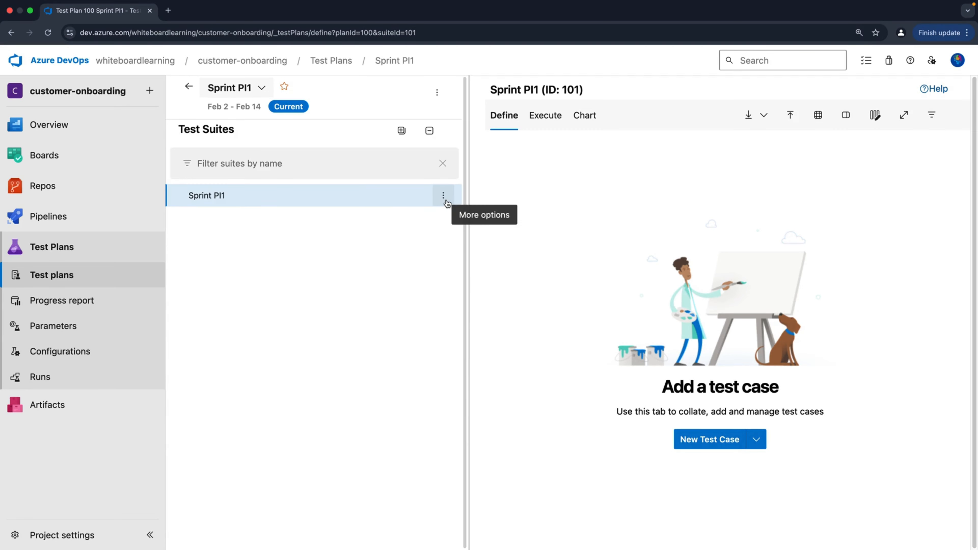
click(444, 197)
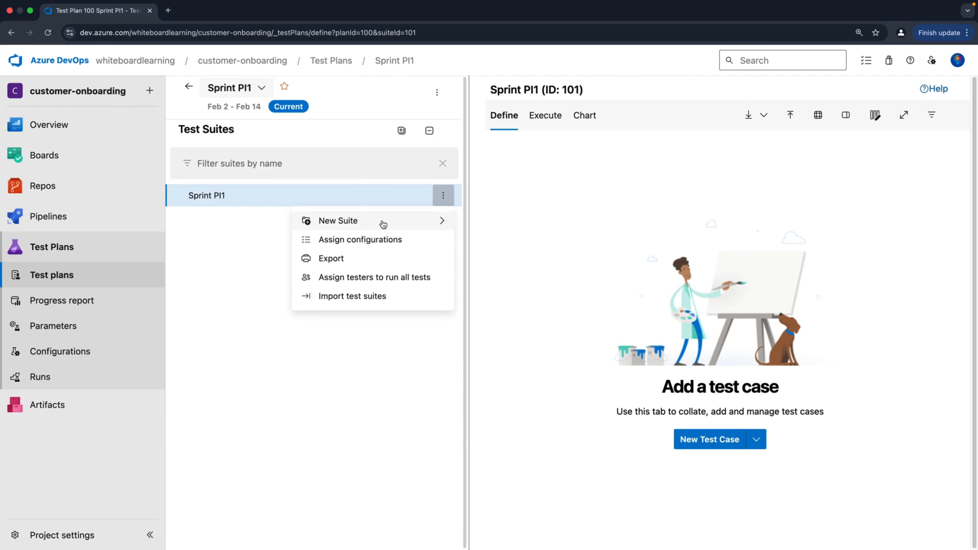
mouse_move(383, 224)
mouse_move(437, 221)
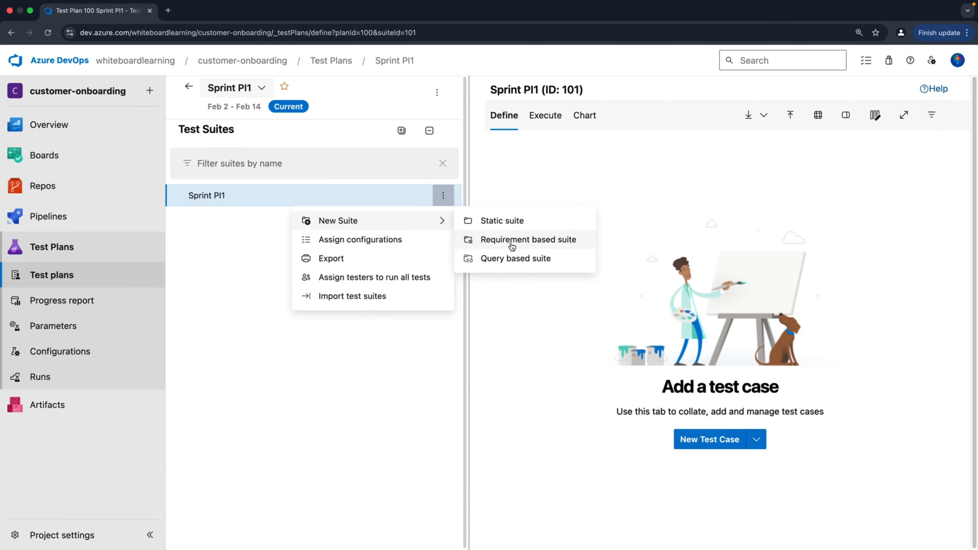
click(513, 242)
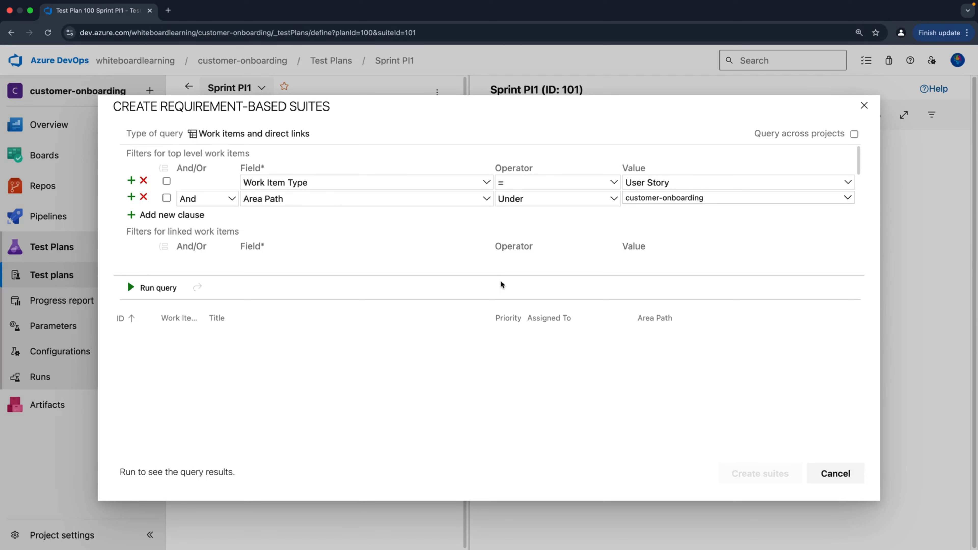
- Review the top-level and linked work item filters of the Work items and direct links query, and run it
click(202, 135)
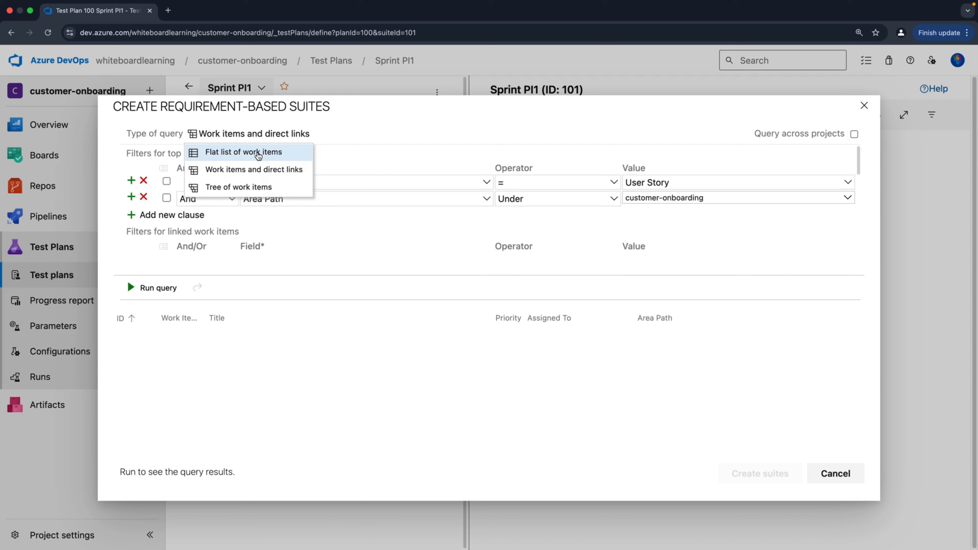
click(266, 174)
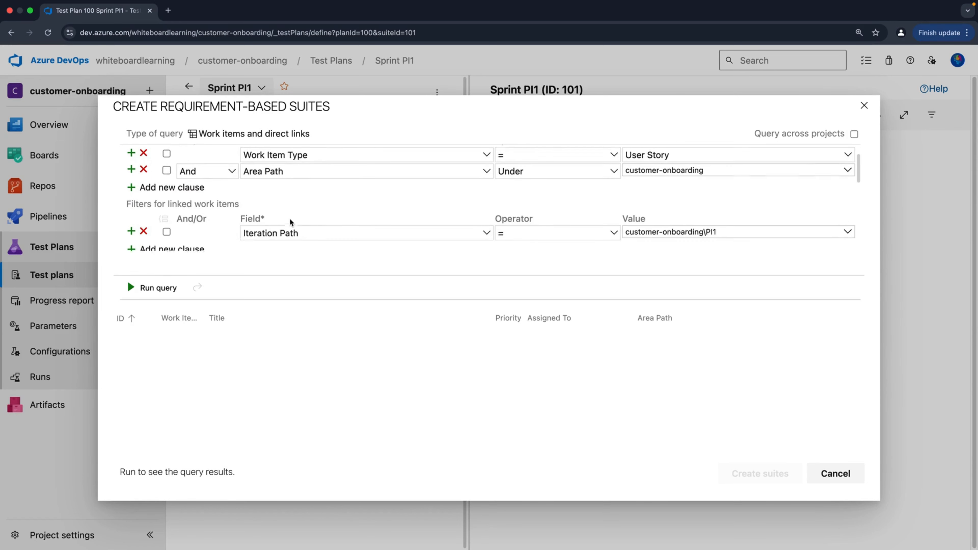
scroll(333, 206, up, 2)
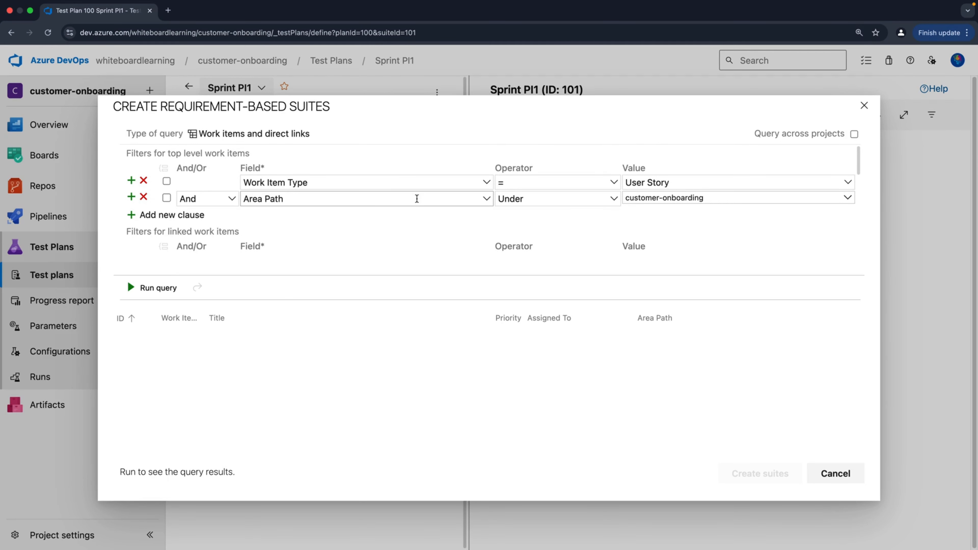
drag(321, 182, 245, 185)
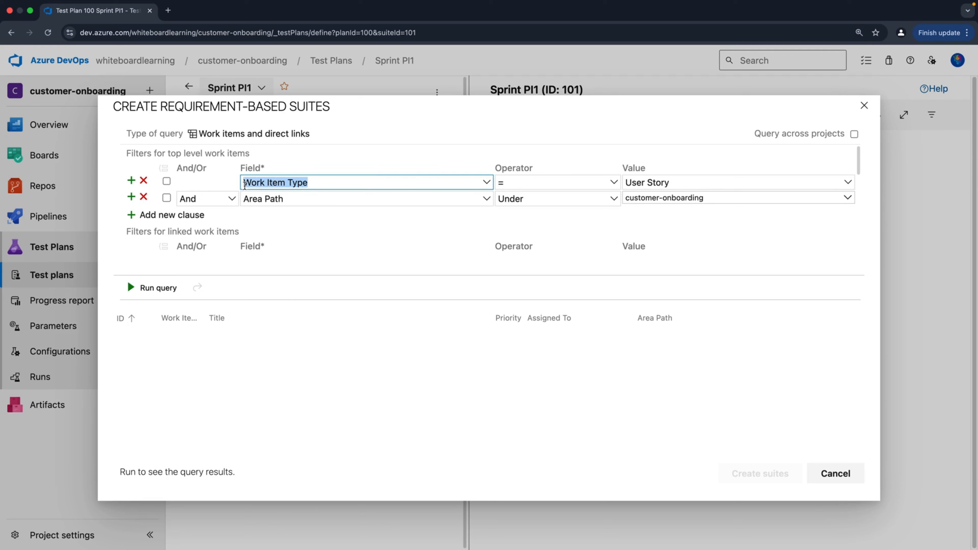
drag(681, 183, 626, 184)
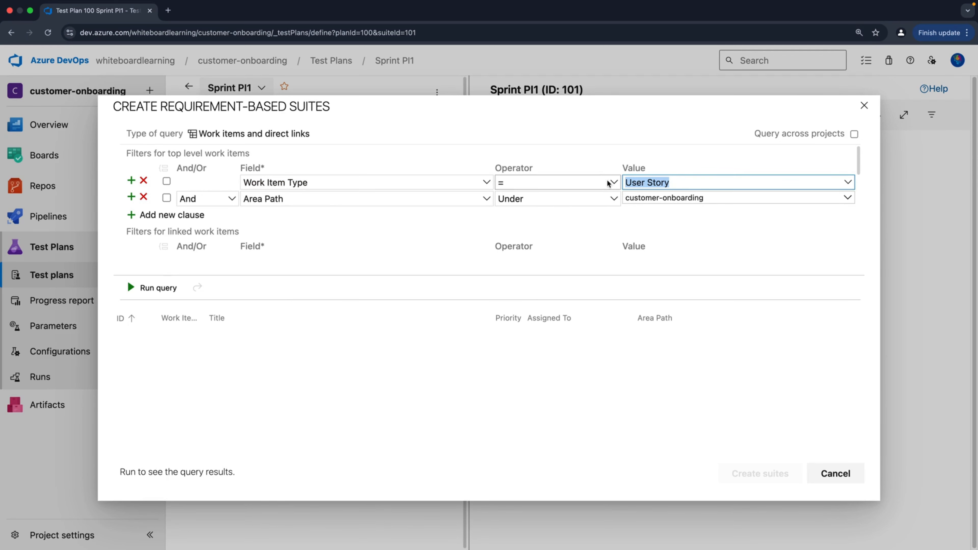
click(346, 204)
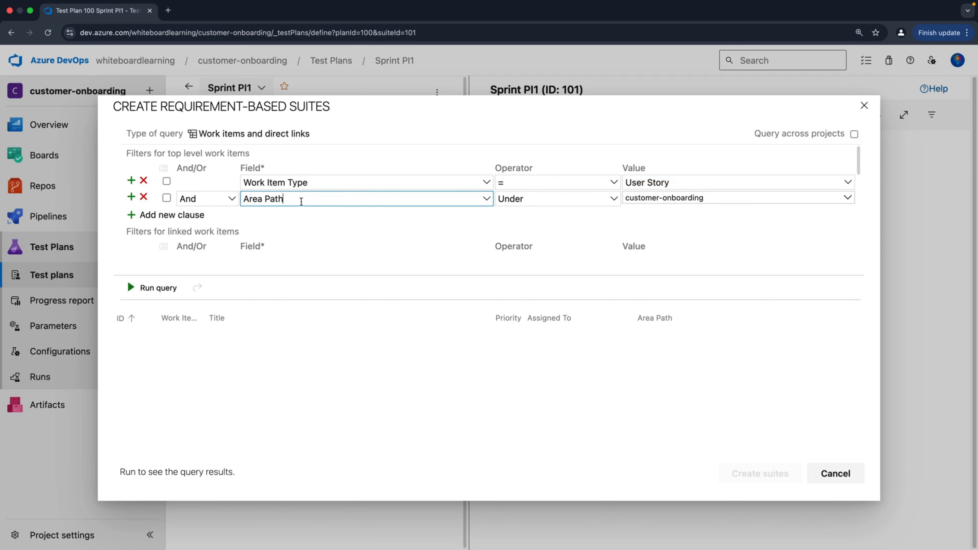
click(668, 197)
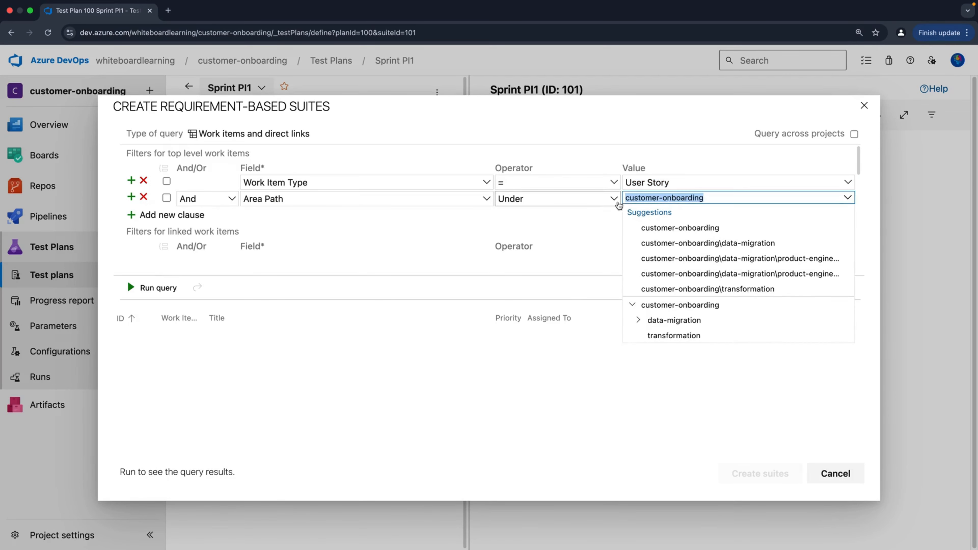
click(575, 227)
scroll(575, 228, down, 3)
scroll(575, 226, up, 2)
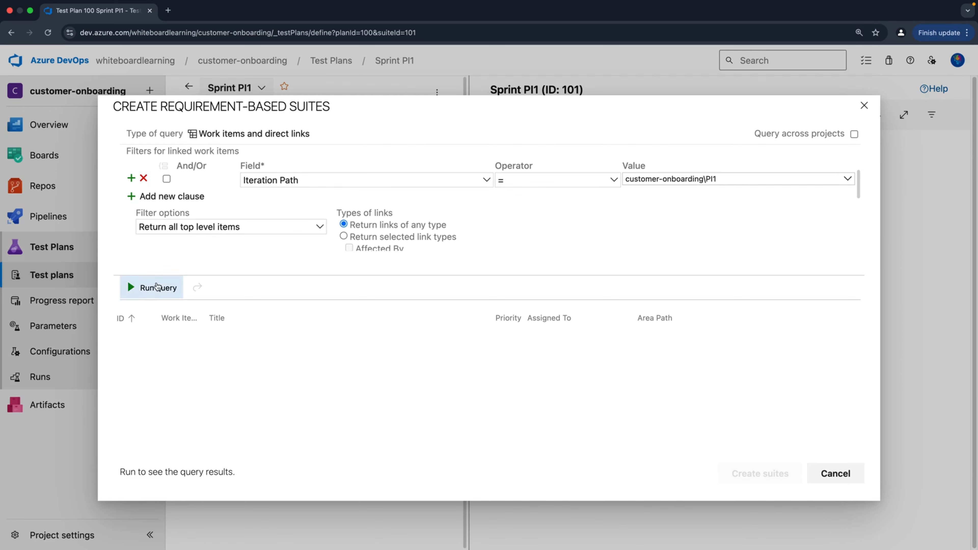
click(156, 287)
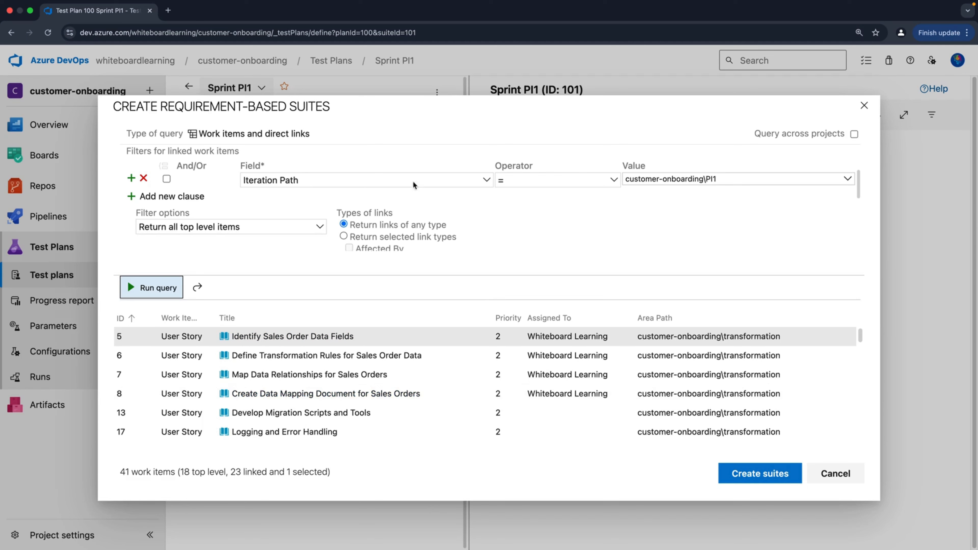
- Change the query to a flat list of work items in group Microsoft.RequirementCategory and run it
click(269, 133)
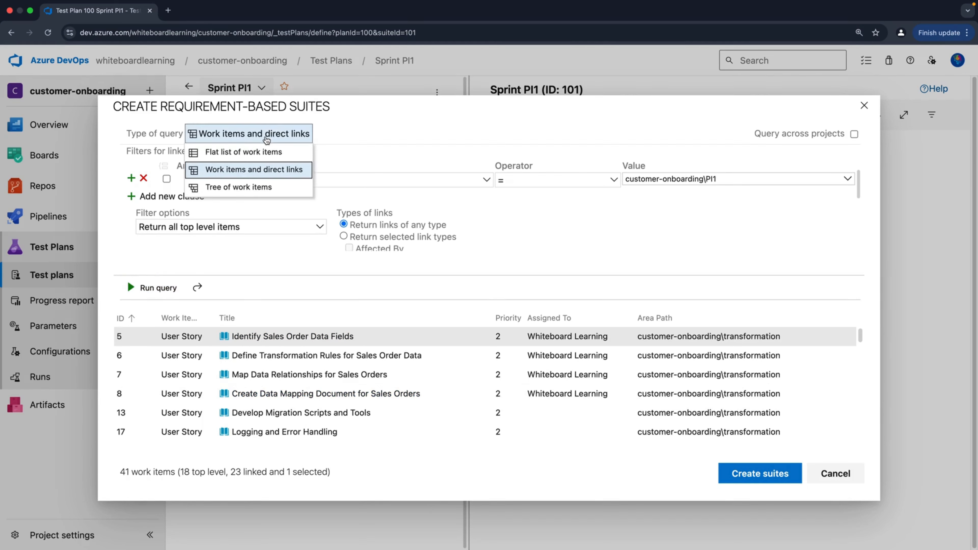
click(257, 152)
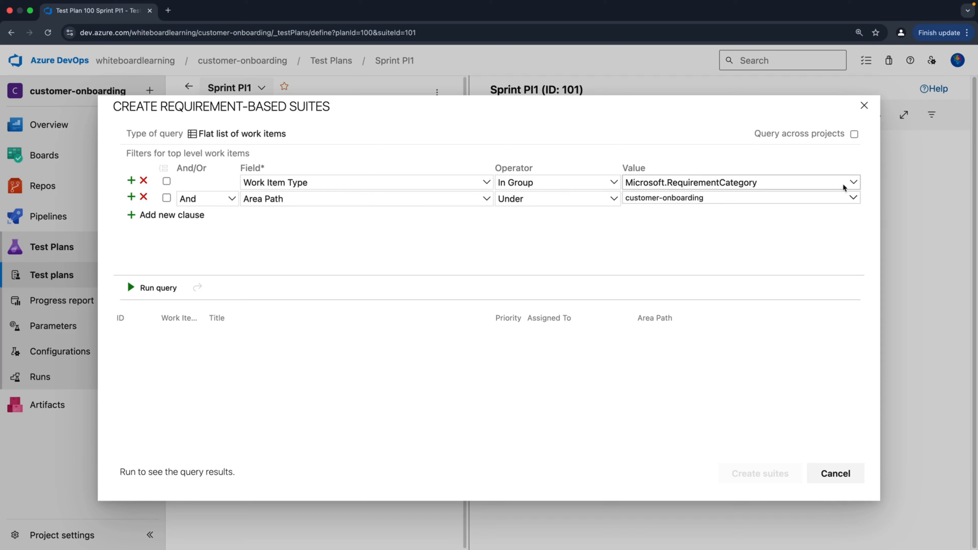
click(853, 184)
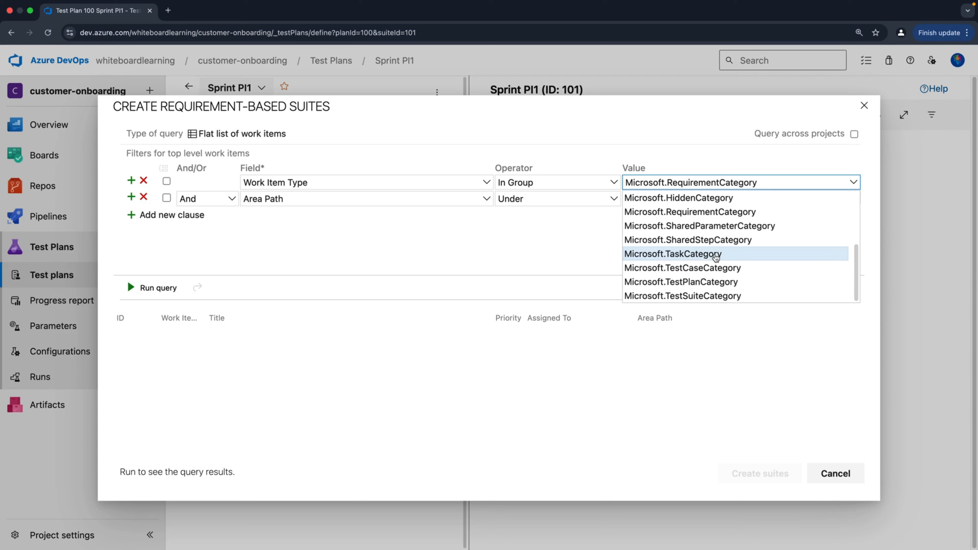
scroll(716, 258, up, 3)
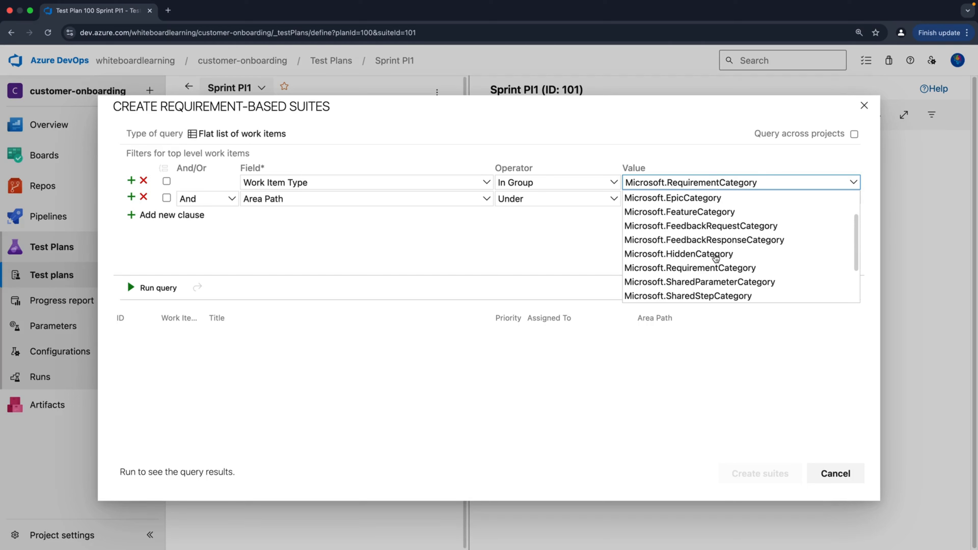
click(722, 270)
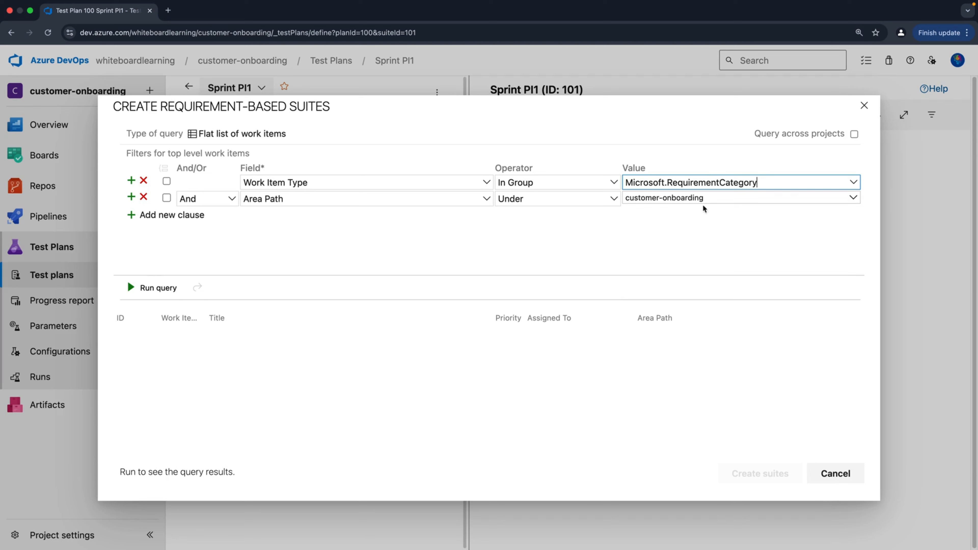
drag(668, 182, 761, 185)
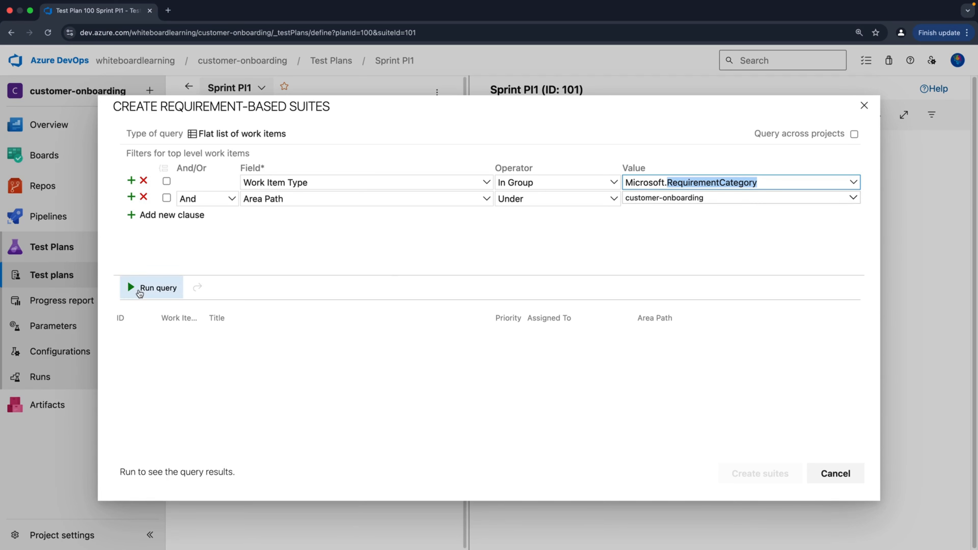
click(140, 293)
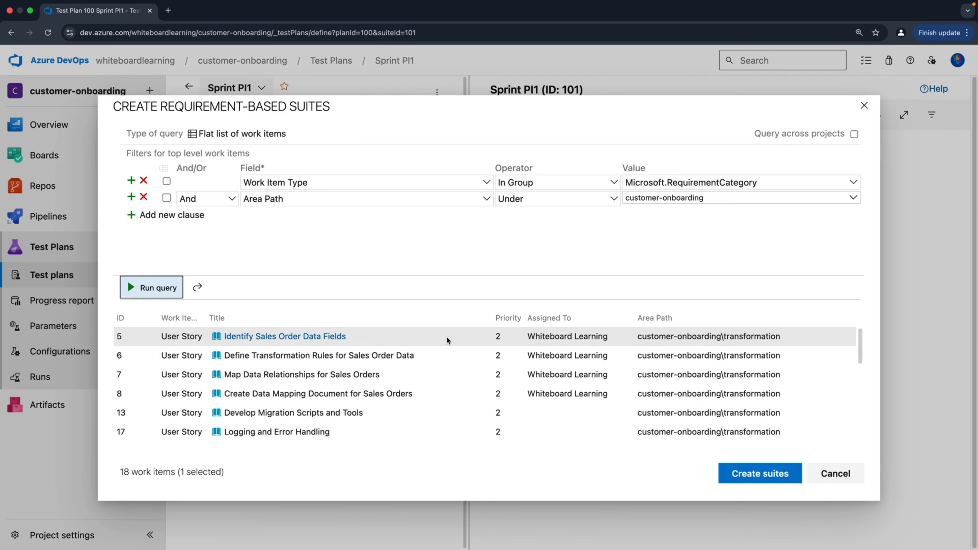
- Create suites from the six user stories from Identify Sales Order Data Fields through Logging and Error Handling
drag(446, 335, 439, 434)
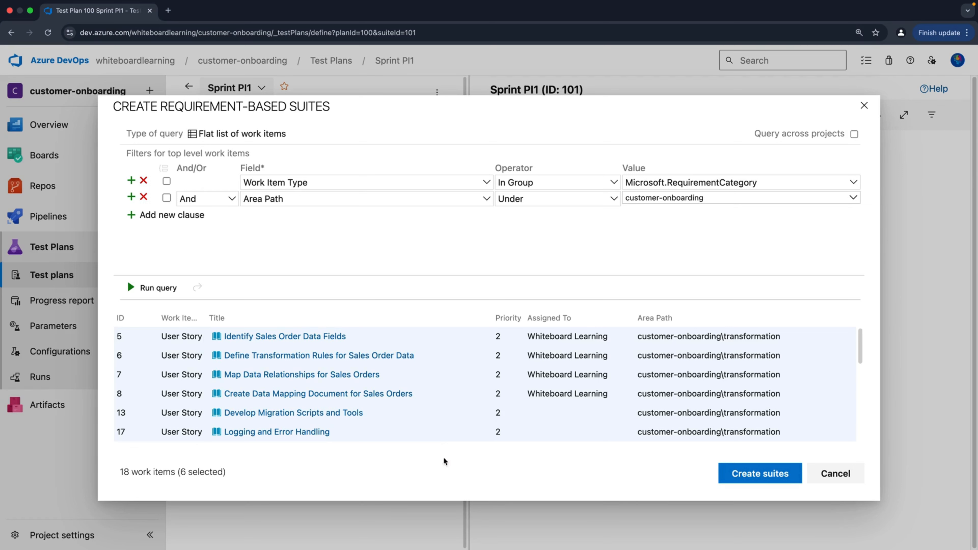
click(742, 479)
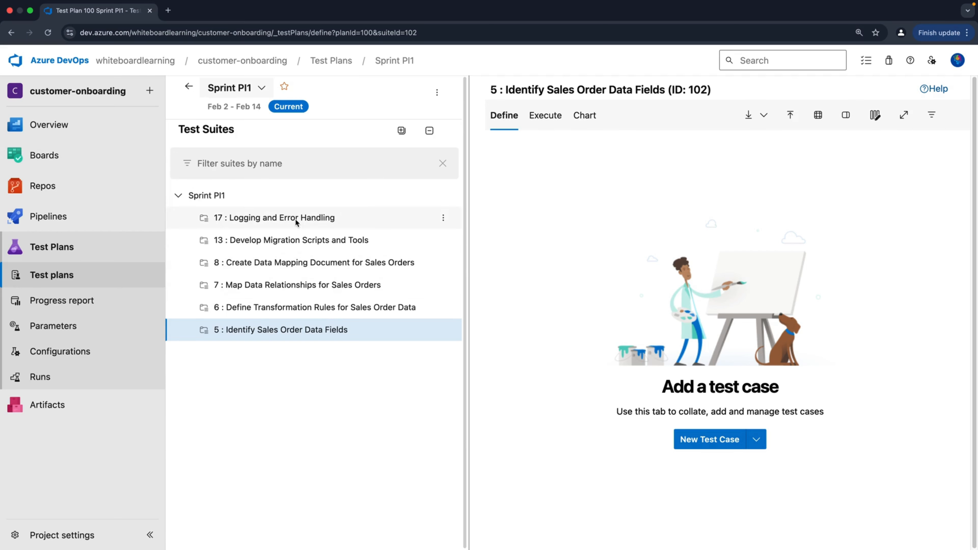
- Select the Logging and Error Handling suite, view its linked requirement, and close the user story
right_click(296, 219)
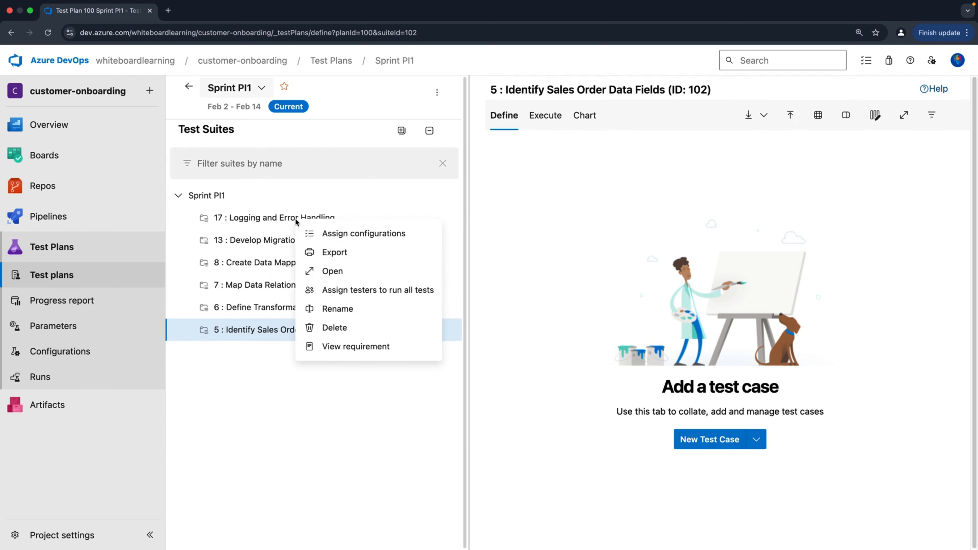
click(371, 347)
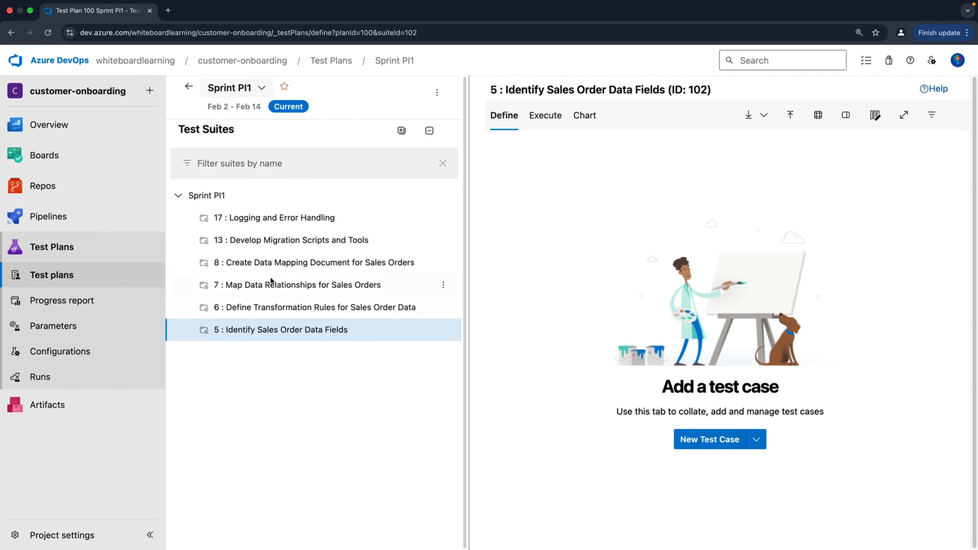
click(278, 218)
right_click(279, 218)
click(331, 345)
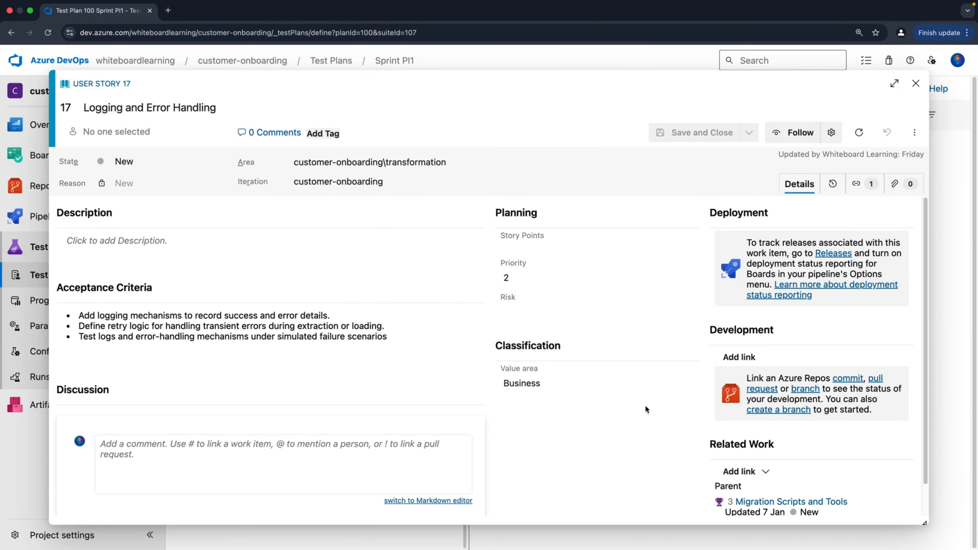
click(916, 85)
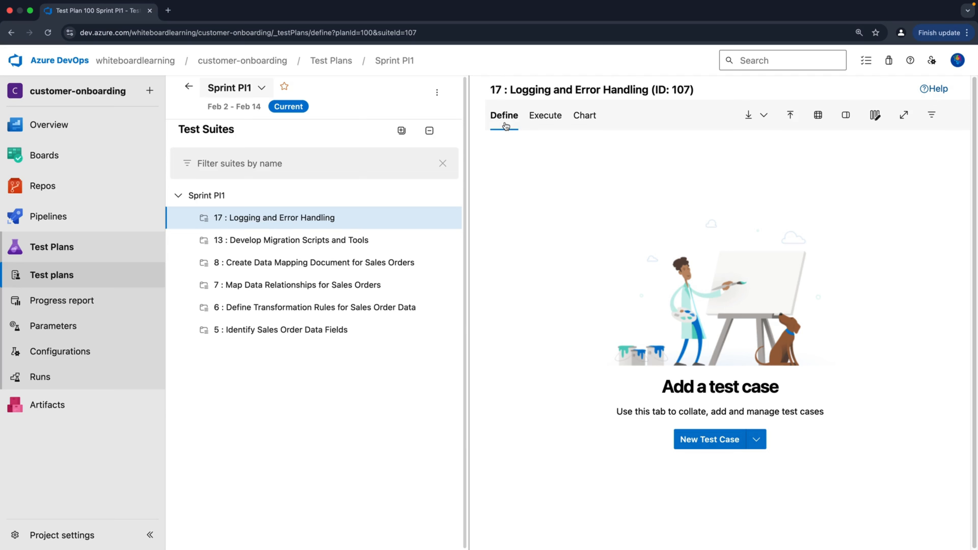
- Examine the suite's Execute and Chart views, including the available new chart types, and return to its definition
click(543, 116)
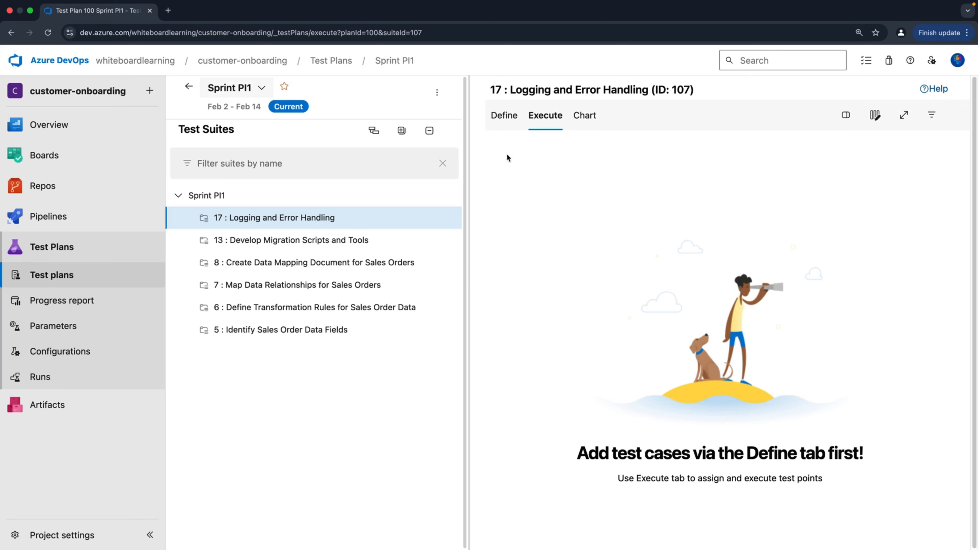
click(492, 122)
click(546, 123)
click(585, 115)
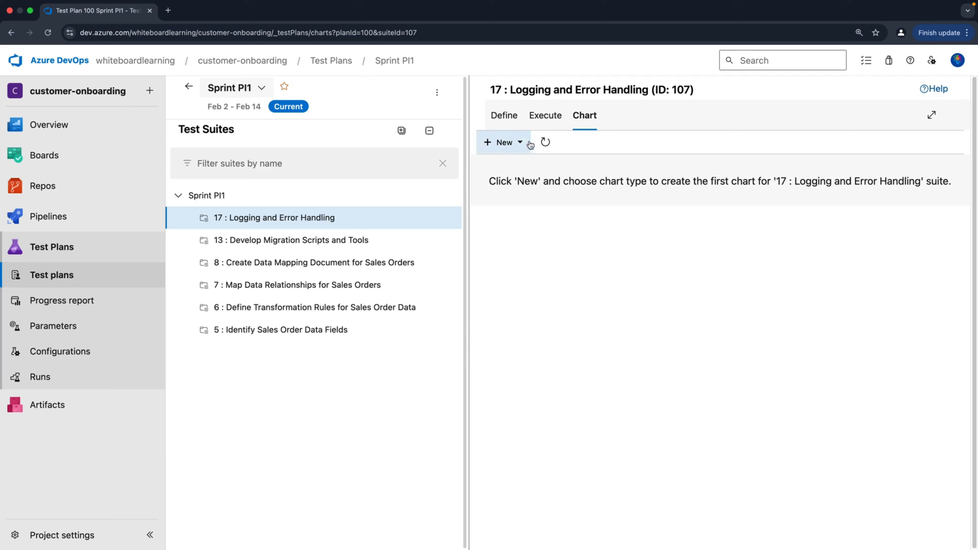
click(520, 144)
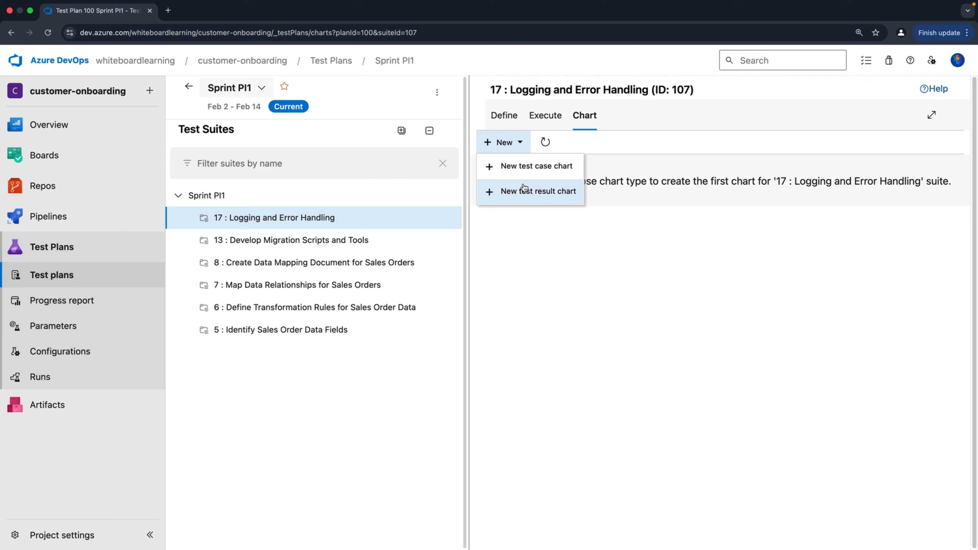
click(617, 277)
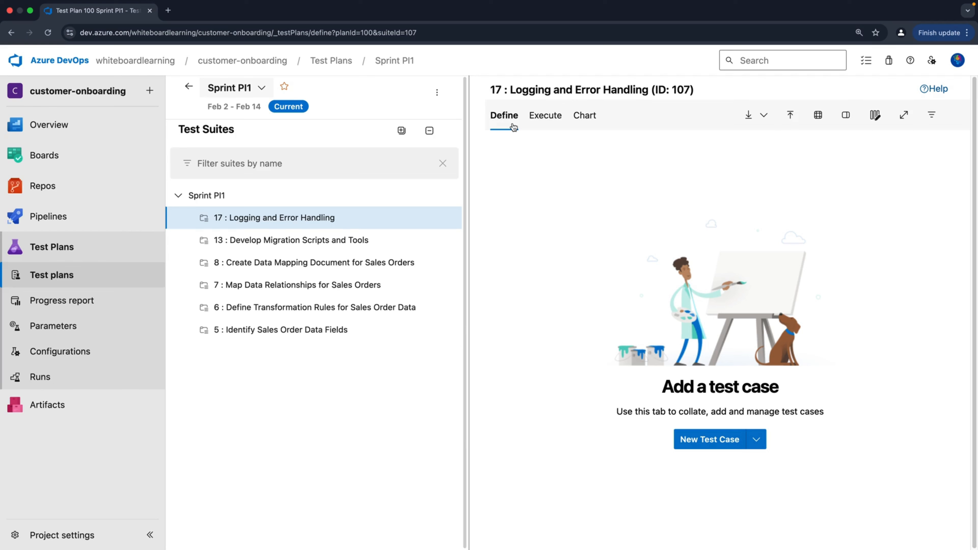
- Create a new test case titled "System Logs Errors Correctly" in the Logging and Error Handling suite
click(700, 440)
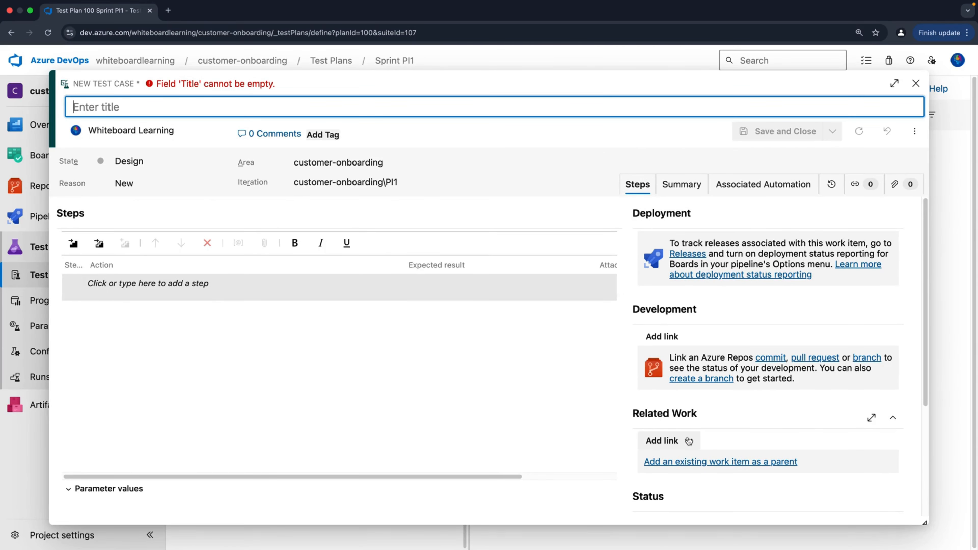
click(200, 107)
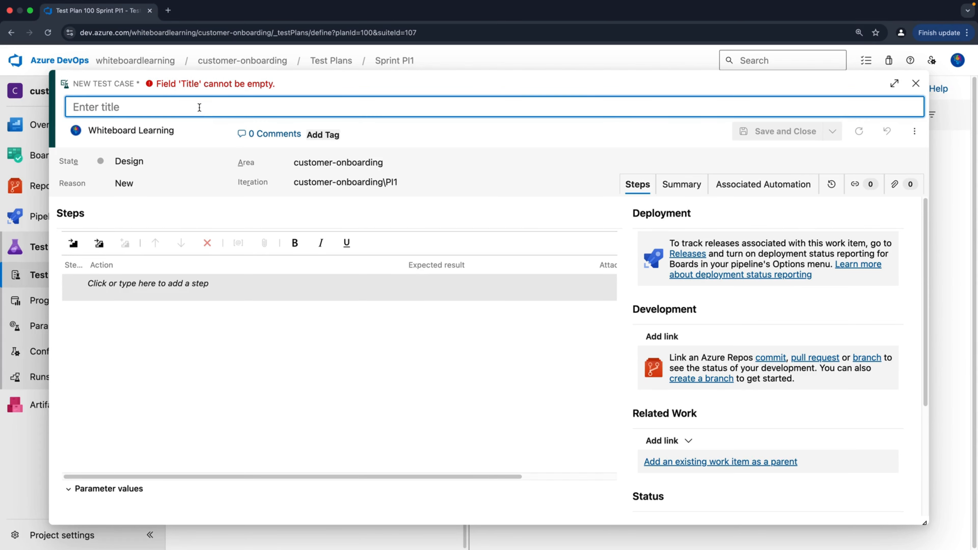
text(System Logs Errors Correctly)
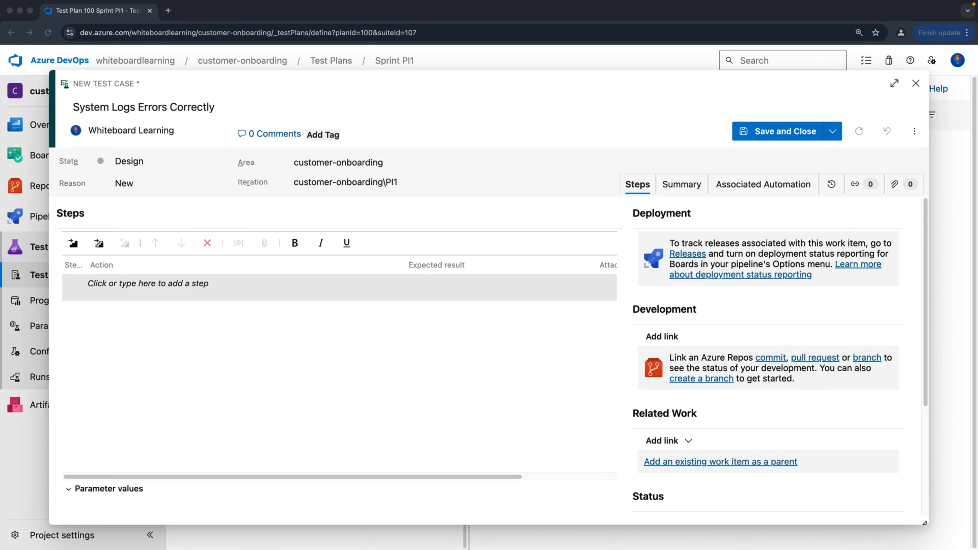
- Add test step 1 with action "As a sales rep login to Salesforce" and expected result "Login successful"
click(192, 287)
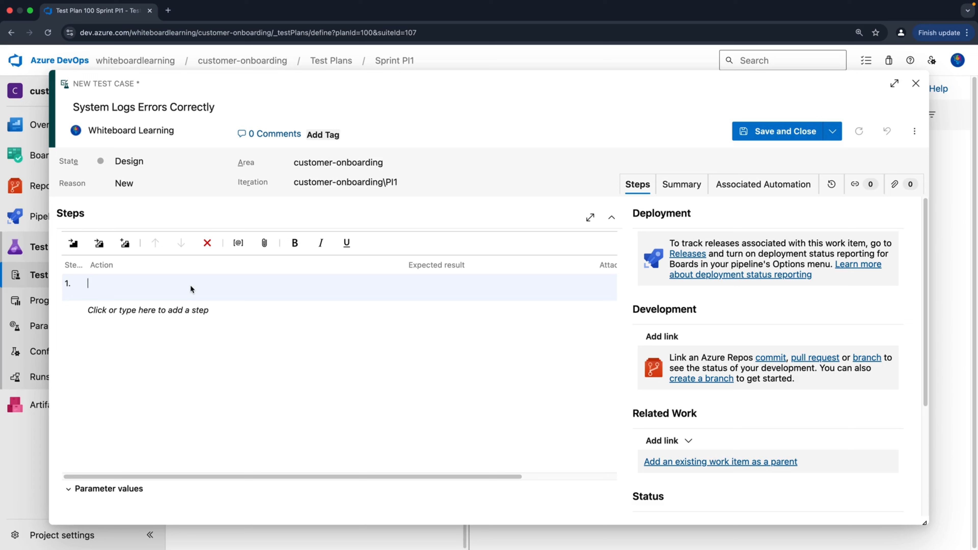
text(As a sales rep loginto)
key(BackSpace)
key(BackSpace)
key(BackSpace)
key(BackSpace)
text(n to Sales)
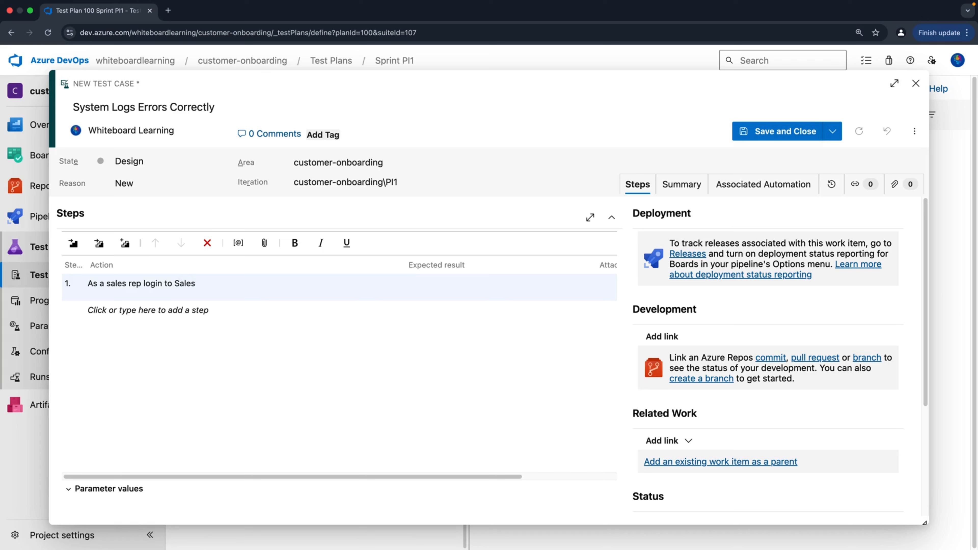
text(force)
key(Tab)
text(Login successful)
- Add test step 2 with action "Open Customer screen" and expected result "Customer data available"
click(99, 310)
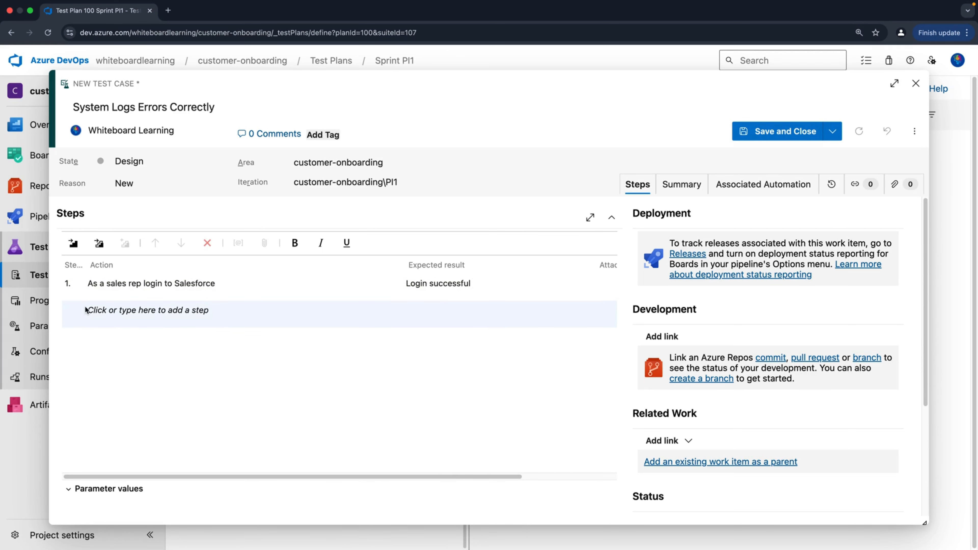
text(Open Customer screen)
key(Tab)
text(Customer data available)
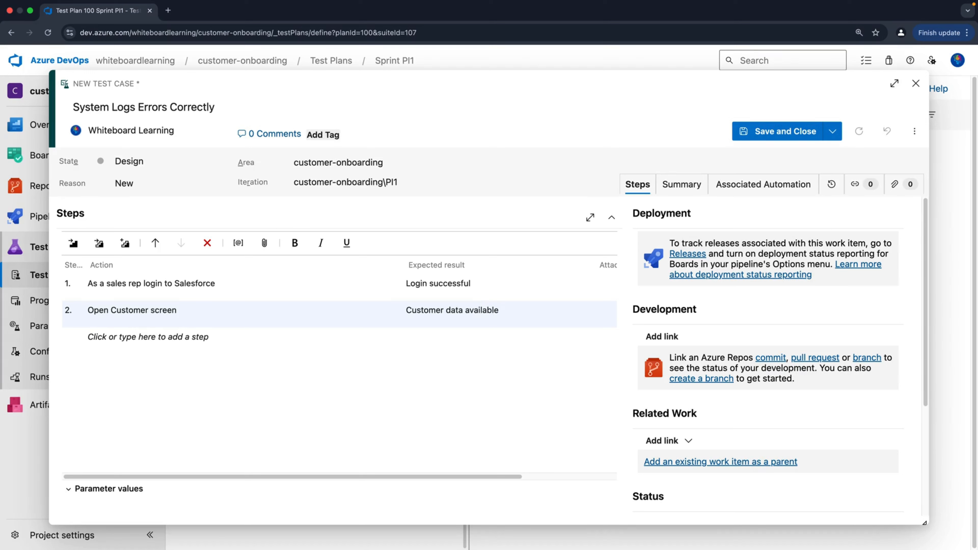
- Add test step 3 with action "Open Create Sales order screen" and expected result "Sales order screen is visible"
click(103, 338)
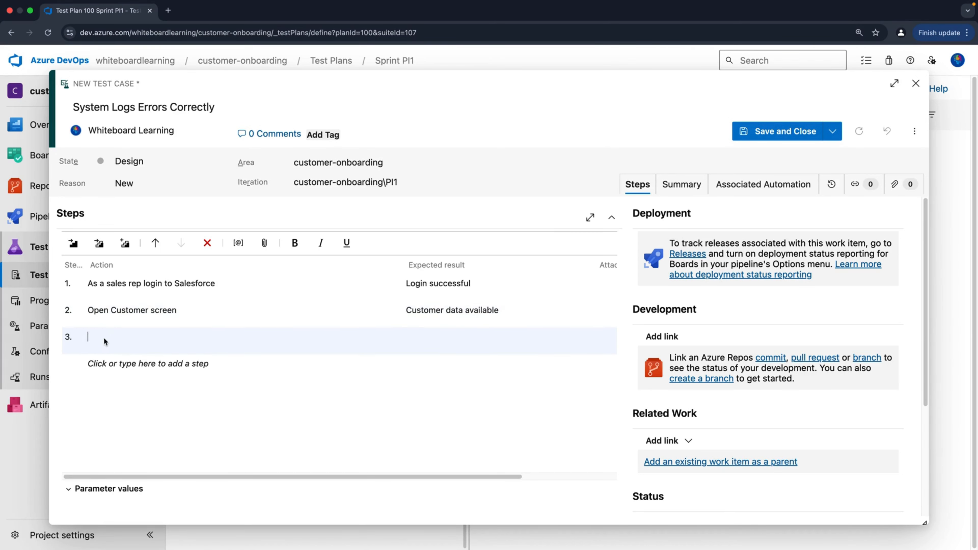
text(Open )
text(Sales)
key(BackSpace)
key(BackSpace)
key(BackSpace)
key(BackSpace)
key(BackSpace)
key(BackSpace)
text(Create Sales order screen)
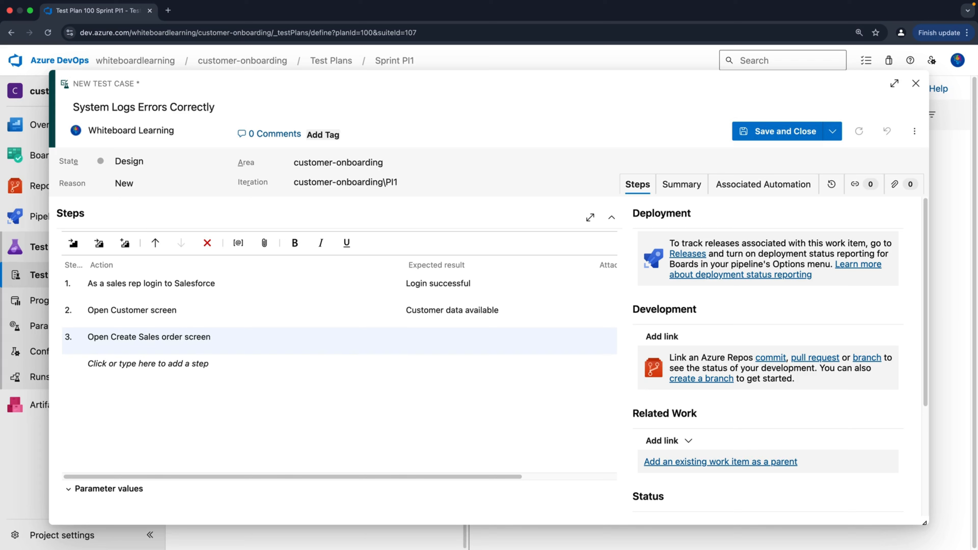
text(Sales order screen is visible)
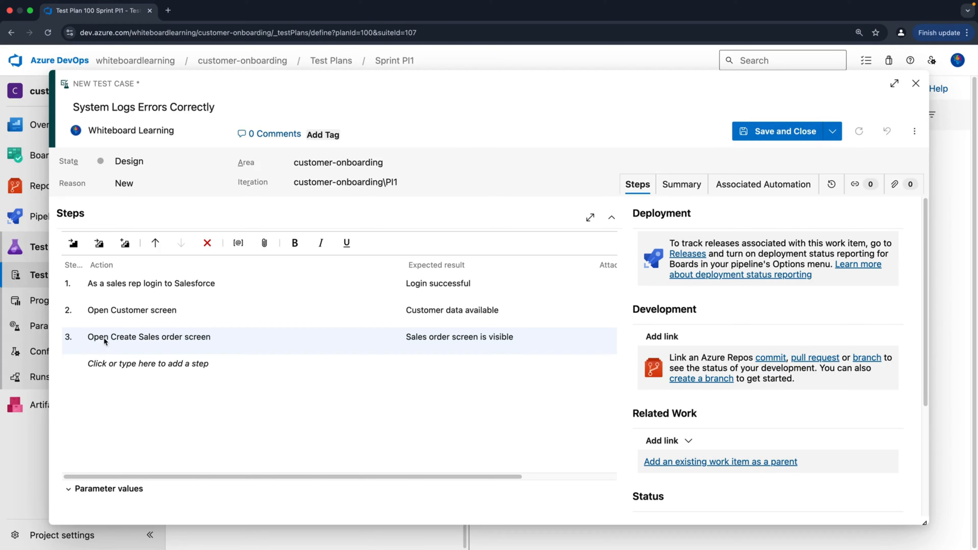
- Add test step 4 with action "Create a sales order with invalid customer" and expected result "Sales order submitted"
click(113, 362)
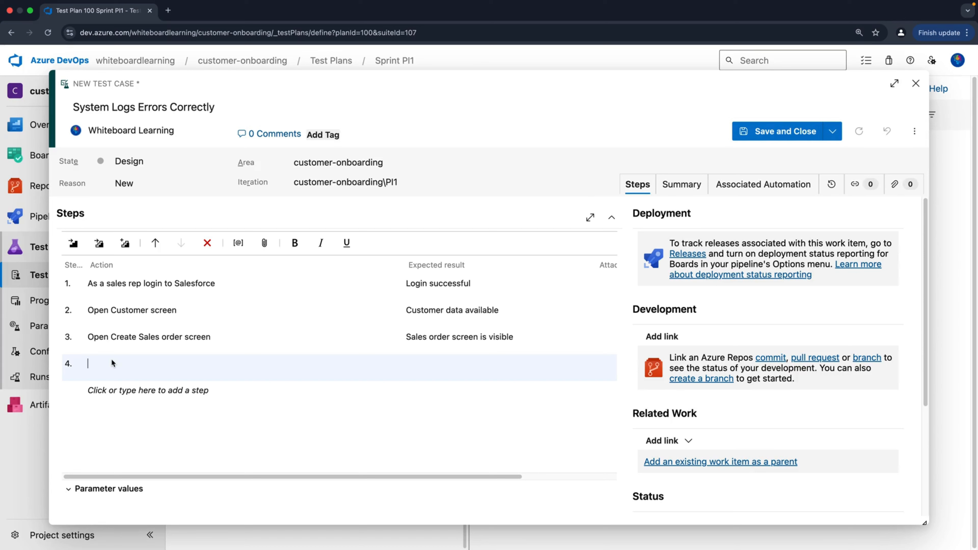
text(Create a sales order with invalid customer)
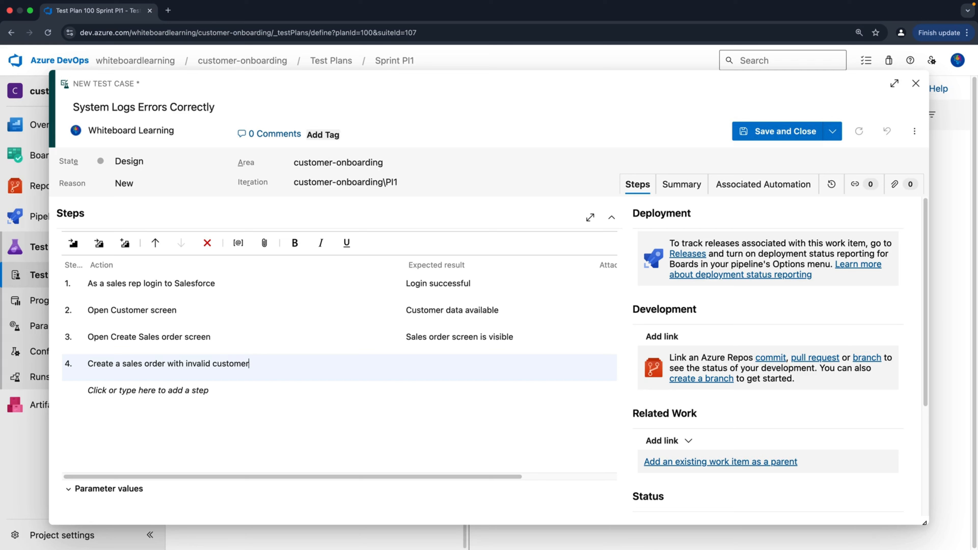
key(Tab)
text(Sales o)
text(submitted)
- Add step 5 "Check the log files" expecting "The error should be logged with a timestamp, error message, and stack trace" and save the test case
click(181, 390)
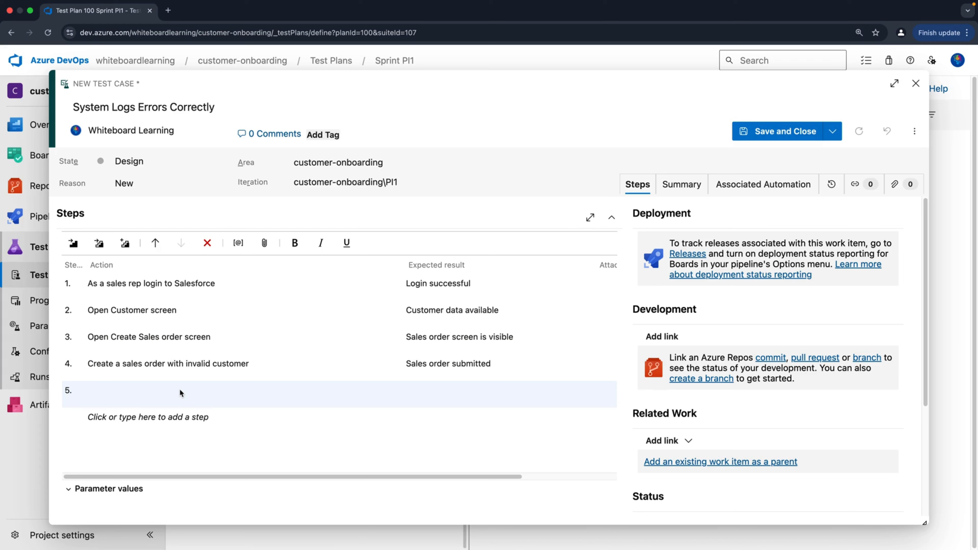
text(Check the log files)
key(super+Tab)
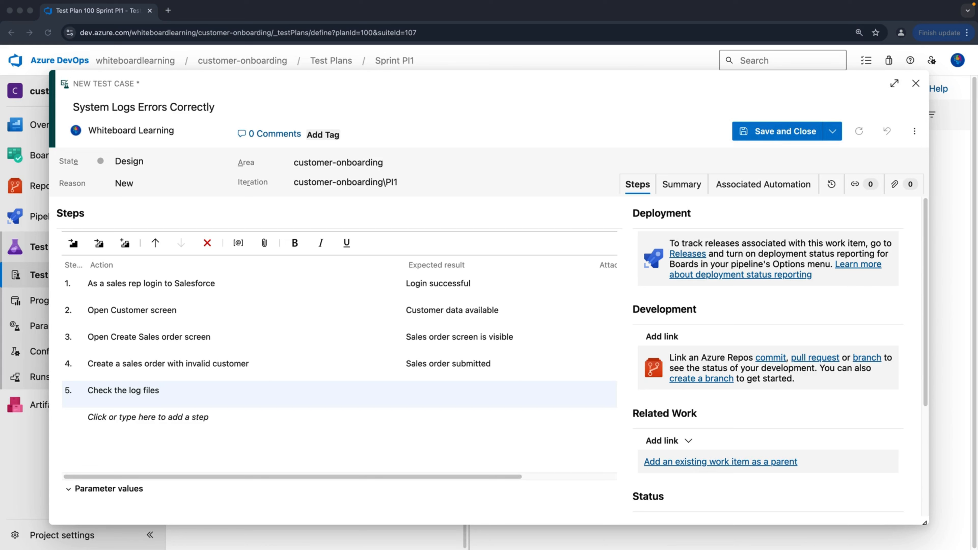
click(423, 393)
text(The error should be logged with a timestamp, error message, and stack trace)
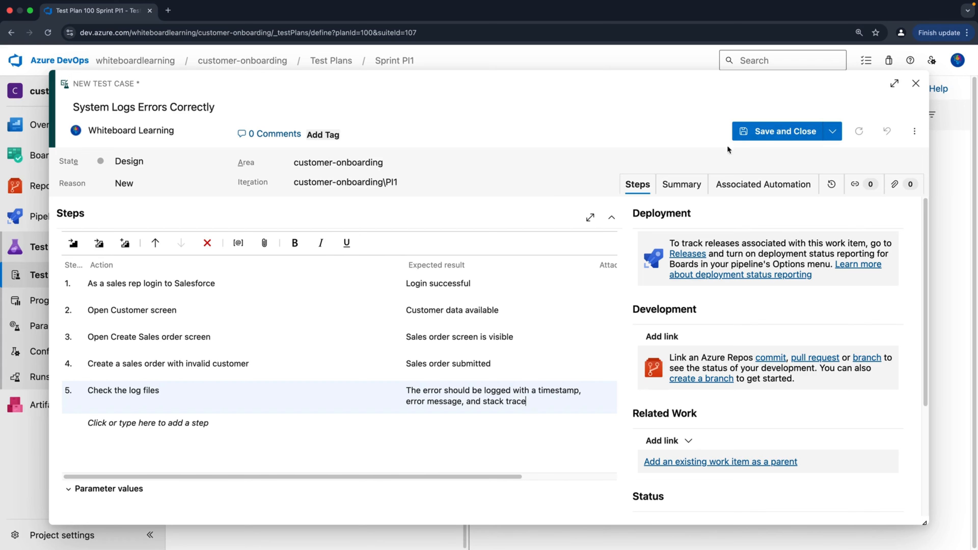
click(778, 131)
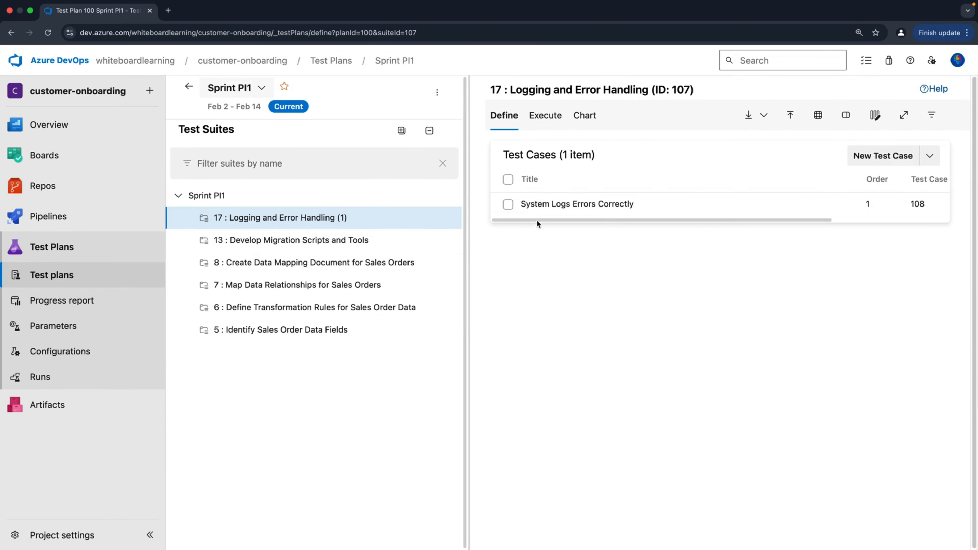
- Open the suite's test cases in grid view and add a test case titled "System Logs Warnings" below the existing one
click(558, 205)
click(552, 116)
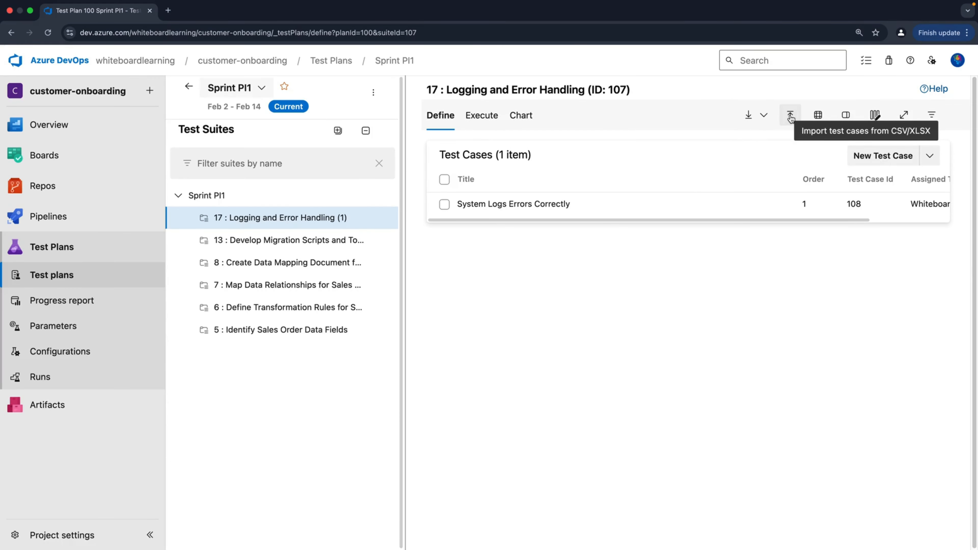
click(818, 116)
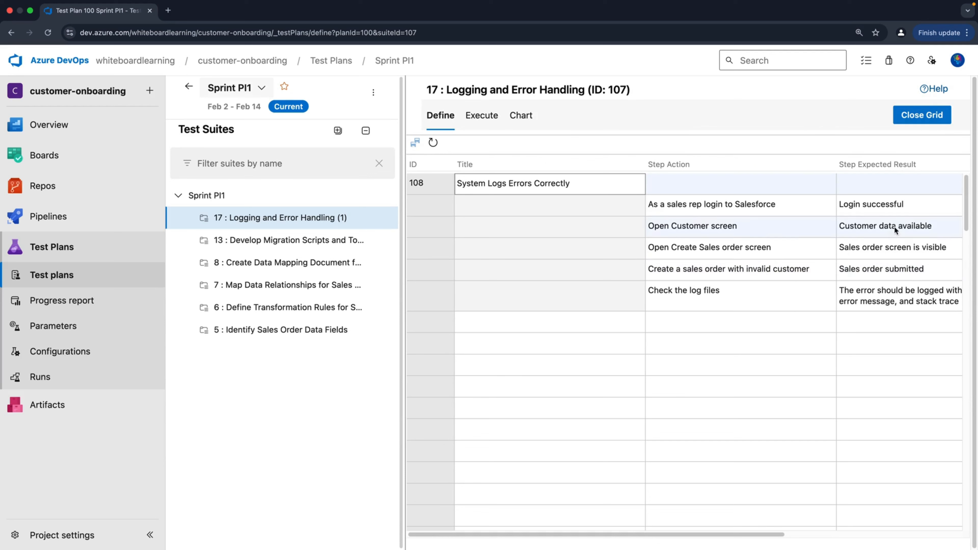
click(602, 322)
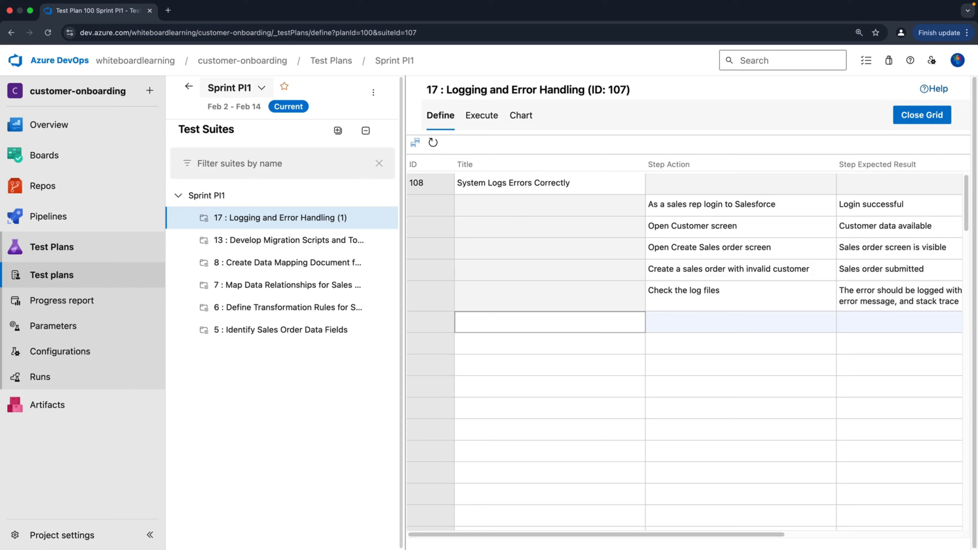
key(super+Tab)
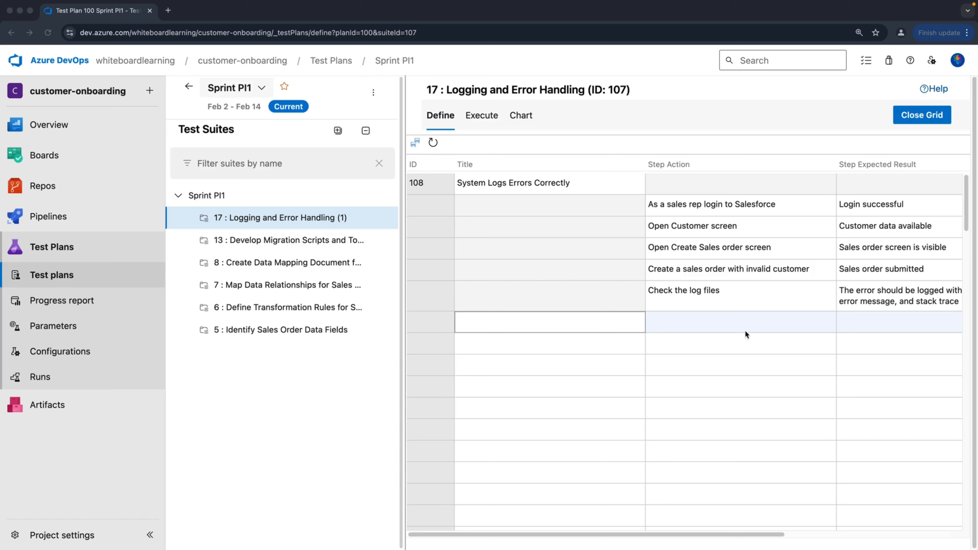
click(562, 323)
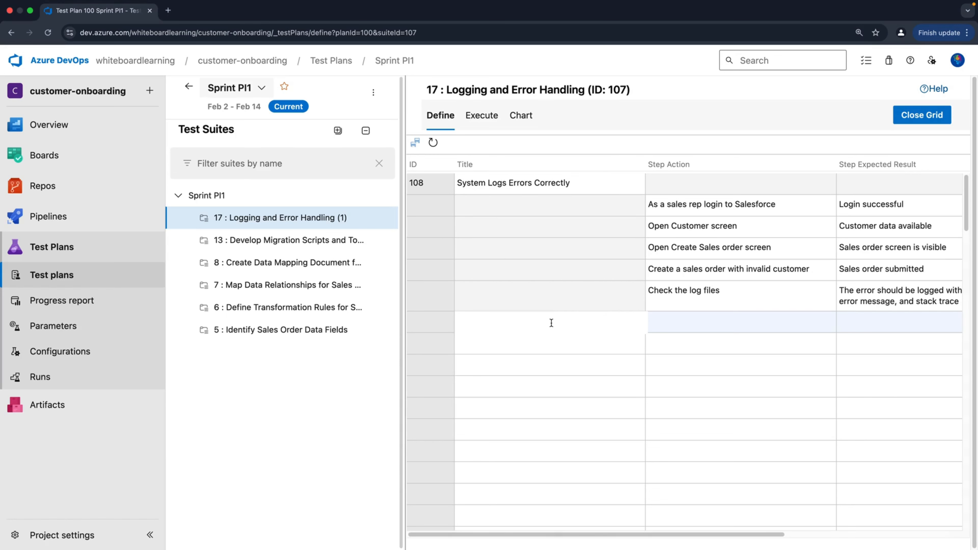
text(System Logs Warnings)
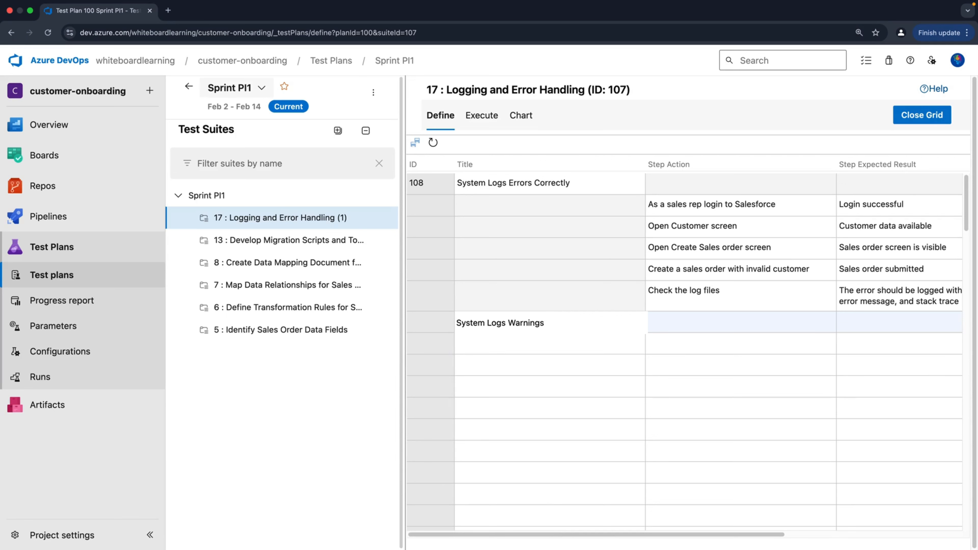
- Add the first System Logs Warnings action "Trigger a warning scenario (e.g., optional field missing but still allowing form submission)."
key(super+Tab)
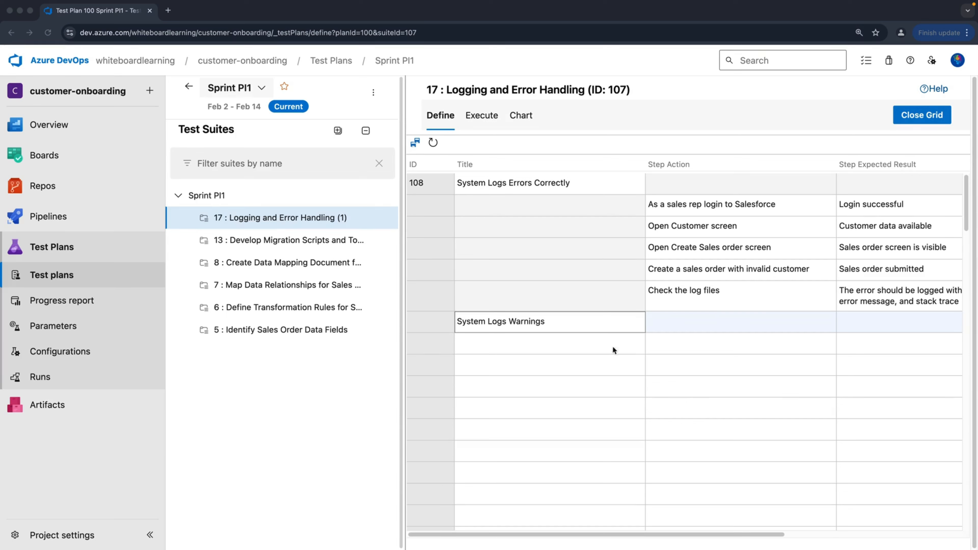
click(670, 347)
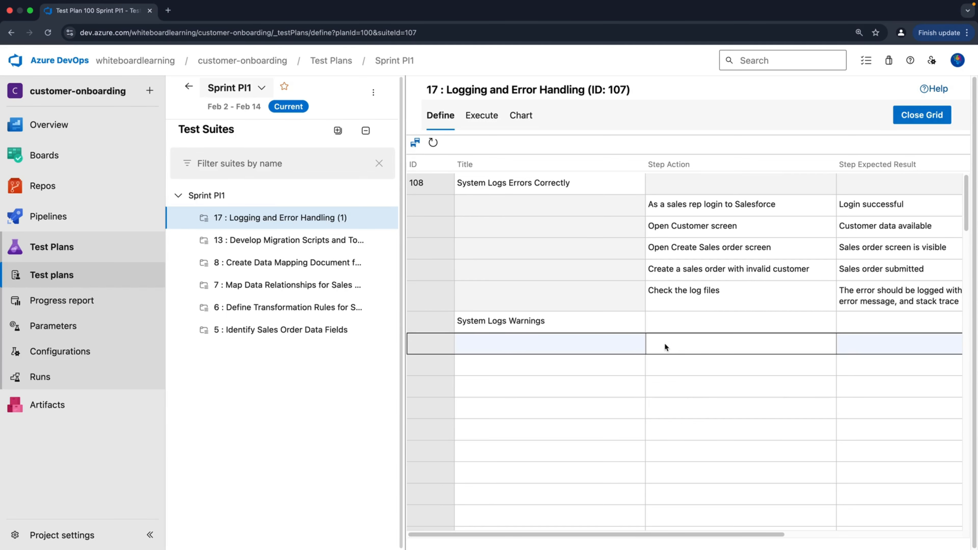
text(Trigger a warning scenario (e.g., optional field missing but still allowing form submission).)
- Add a second step "Check the log file for recorded warning messages." with expected result "The warning should be logged with a clear message, timestamp, and relevant details."
key(super+Tab)
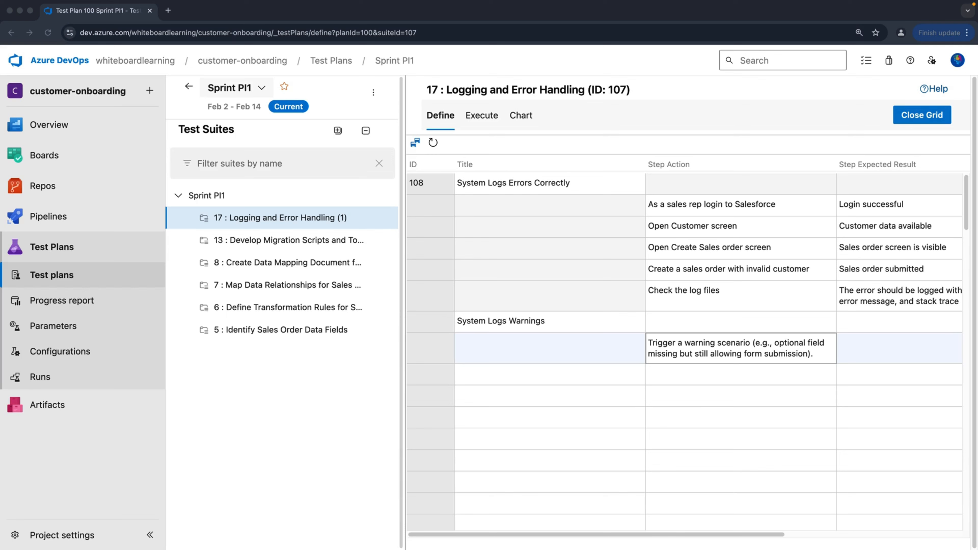
click(703, 369)
text(Check the log file for recorded warning messages.)
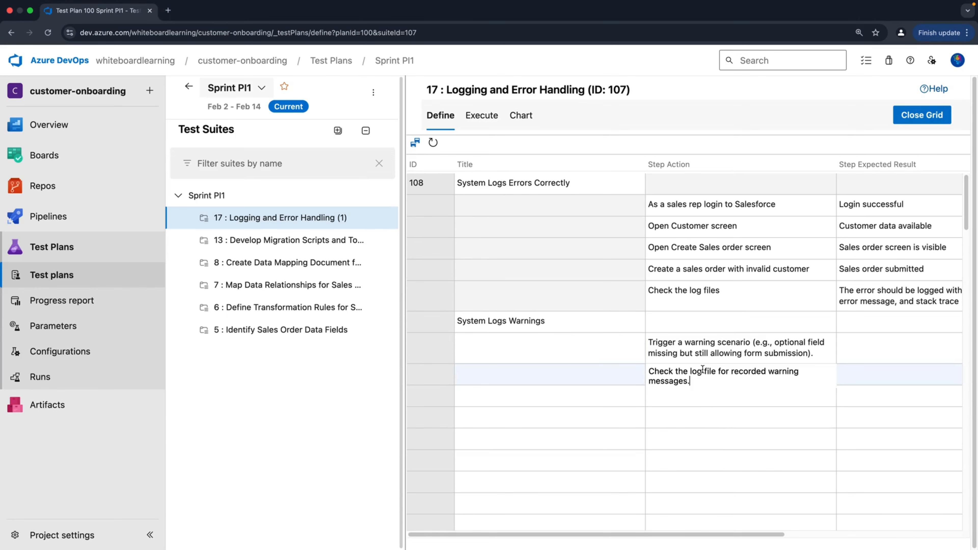
key(super+Tab)
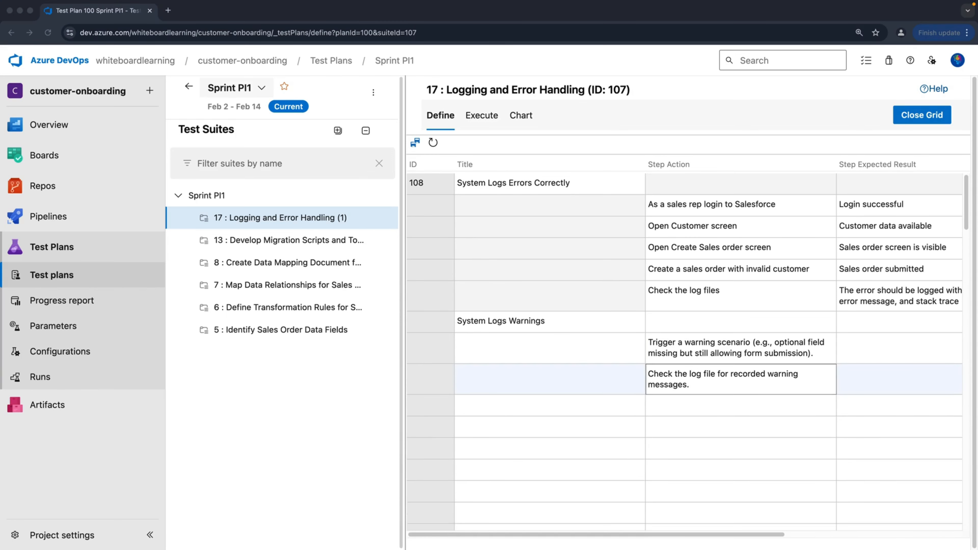
click(846, 375)
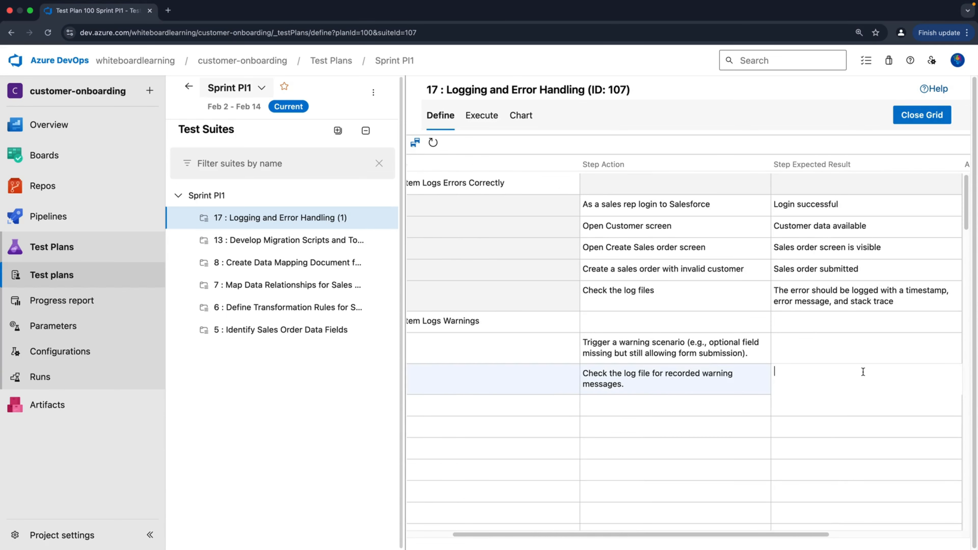
text(The warning should be logged with a clear message, timestamp, and relevant details.)
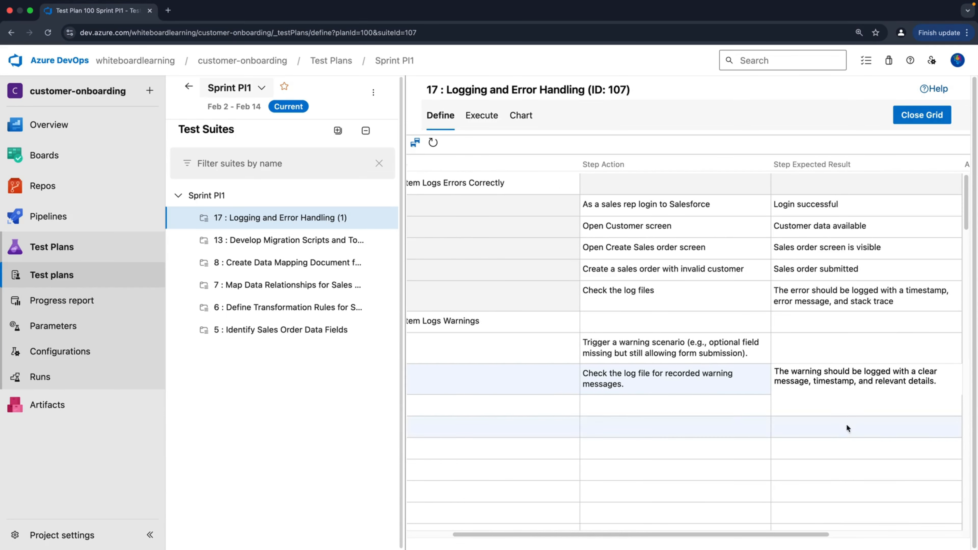
- Review the grid's remaining columns and save the System Logs Warnings test case
drag(793, 538, 748, 538)
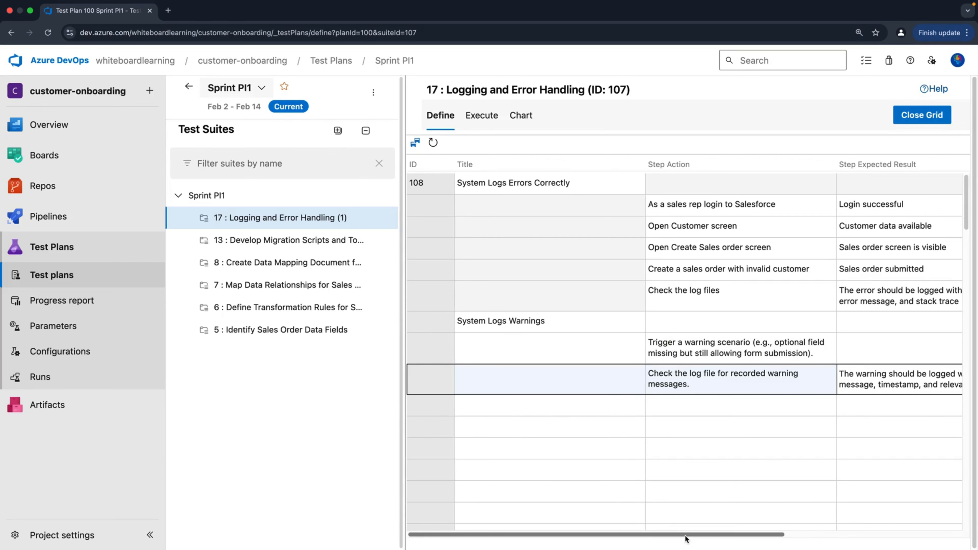
drag(686, 538, 771, 540)
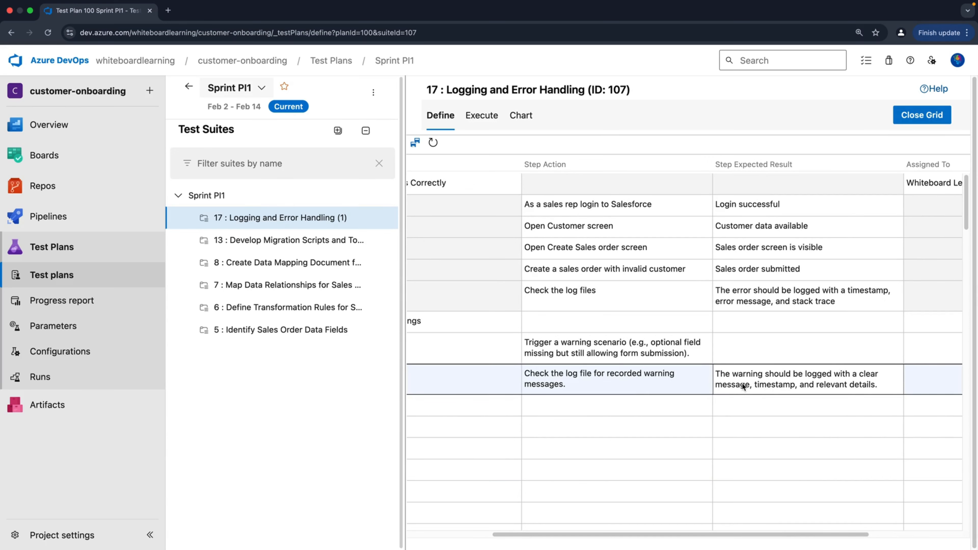
drag(753, 538, 860, 529)
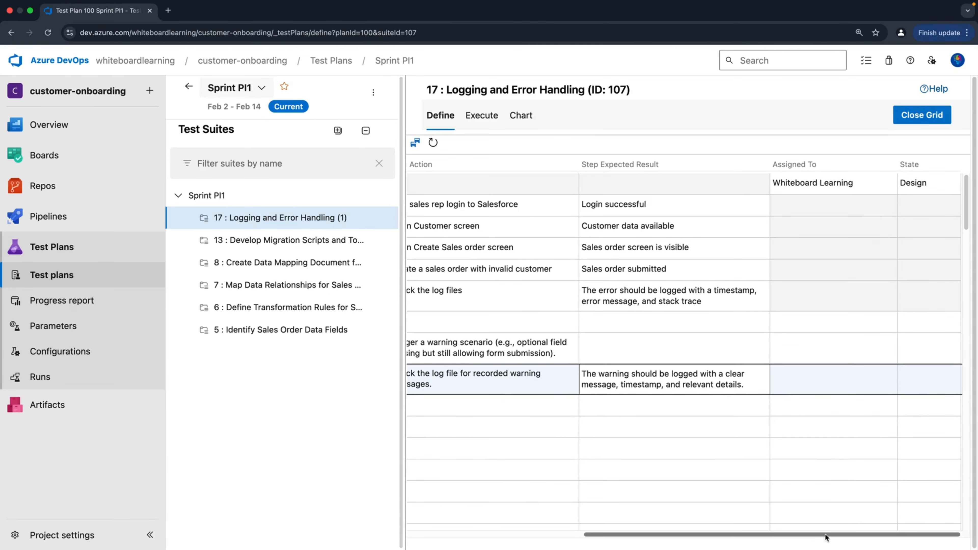
drag(825, 537, 650, 537)
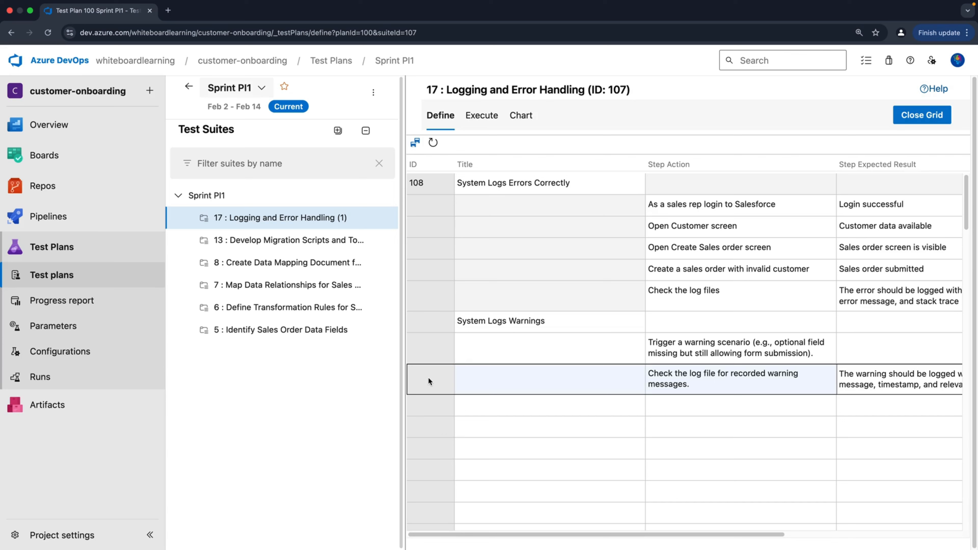
click(416, 143)
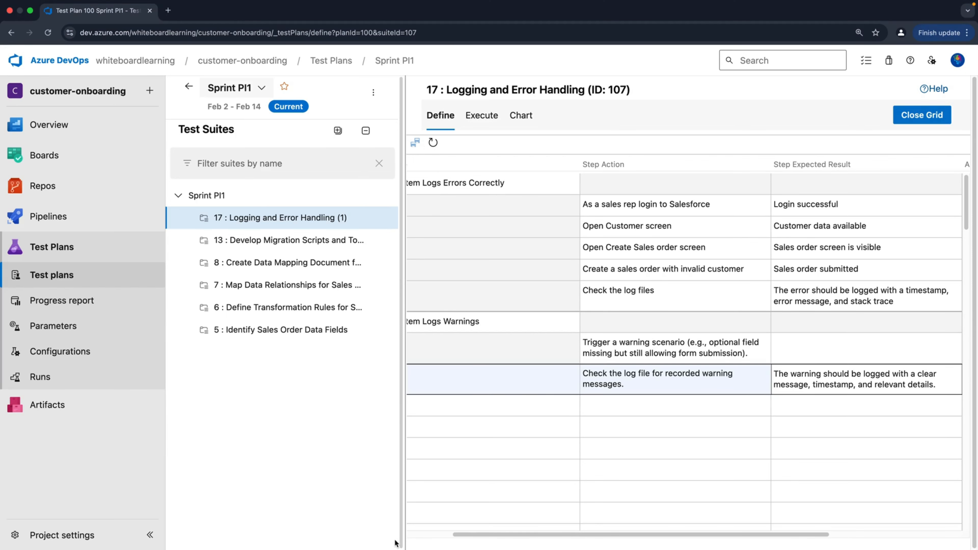
drag(474, 539, 414, 542)
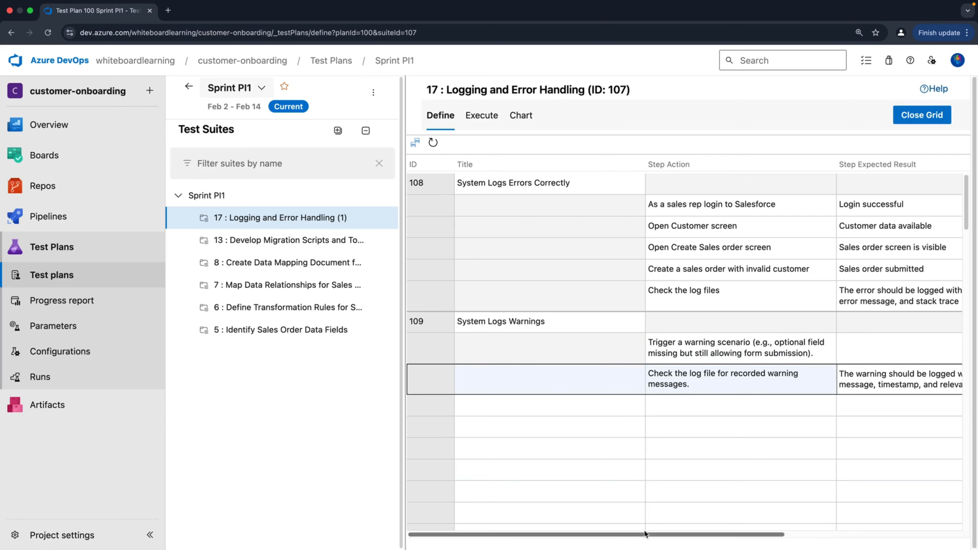
- Close the grid view and import test cases into the Logging and Error Handling suite from "Logging and warning tests.xlsx", confirming the overwrite
drag(645, 533, 822, 535)
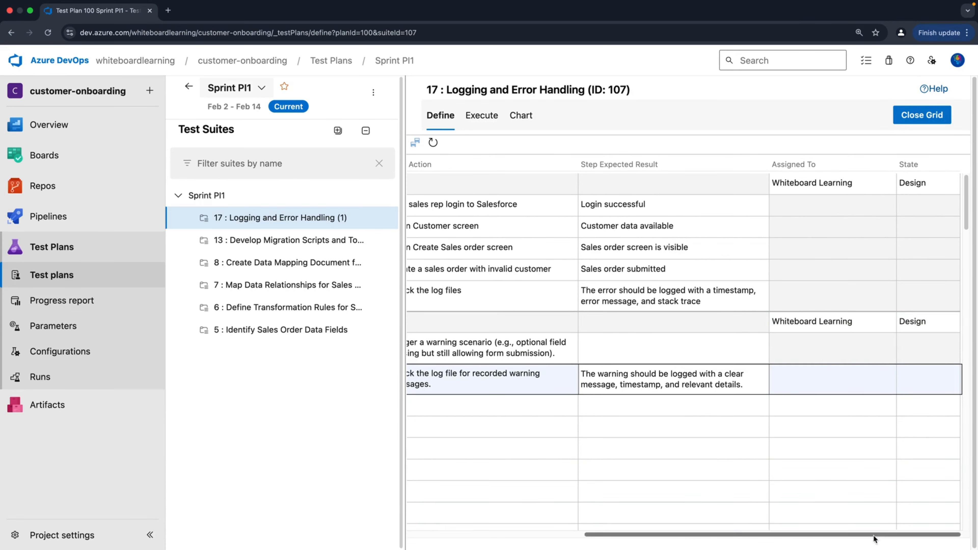
click(912, 117)
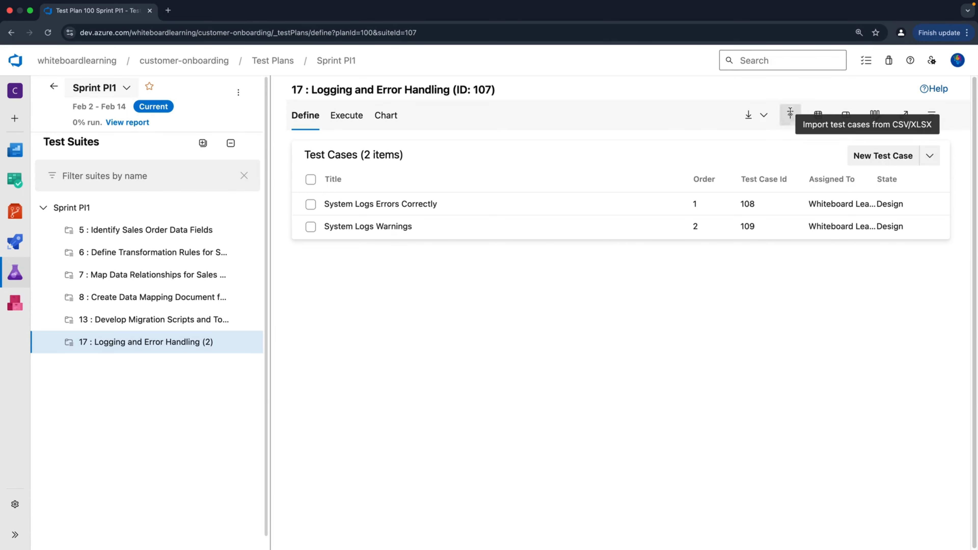
click(790, 115)
click(734, 182)
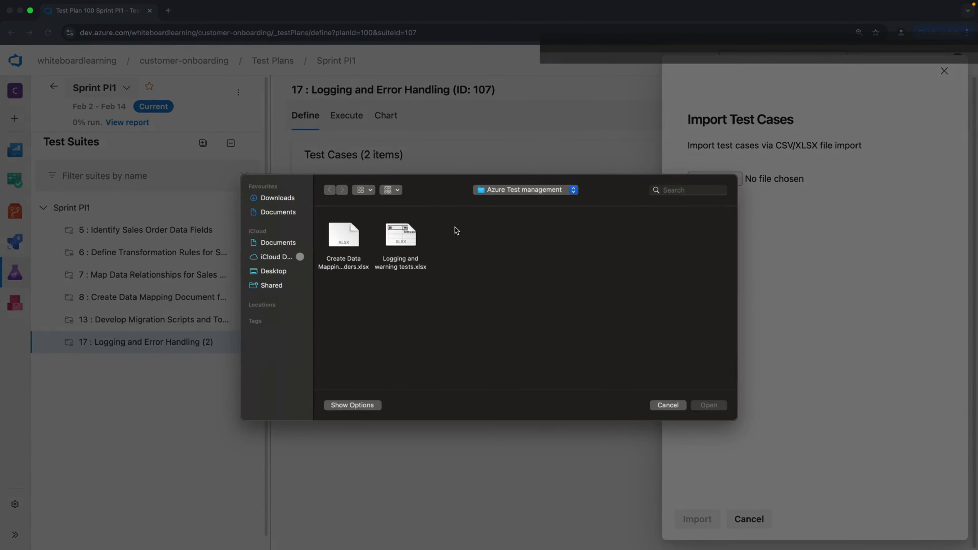
click(406, 239)
click(708, 405)
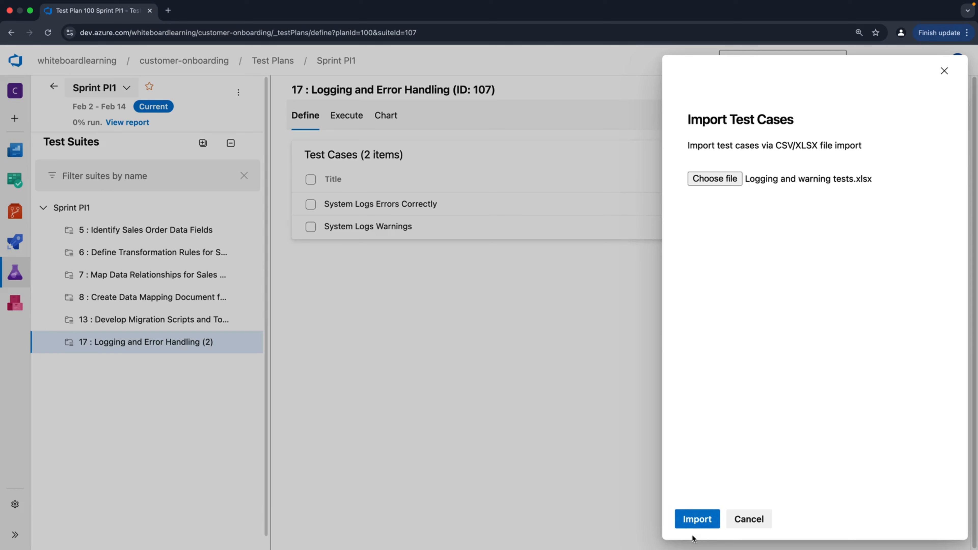
click(696, 520)
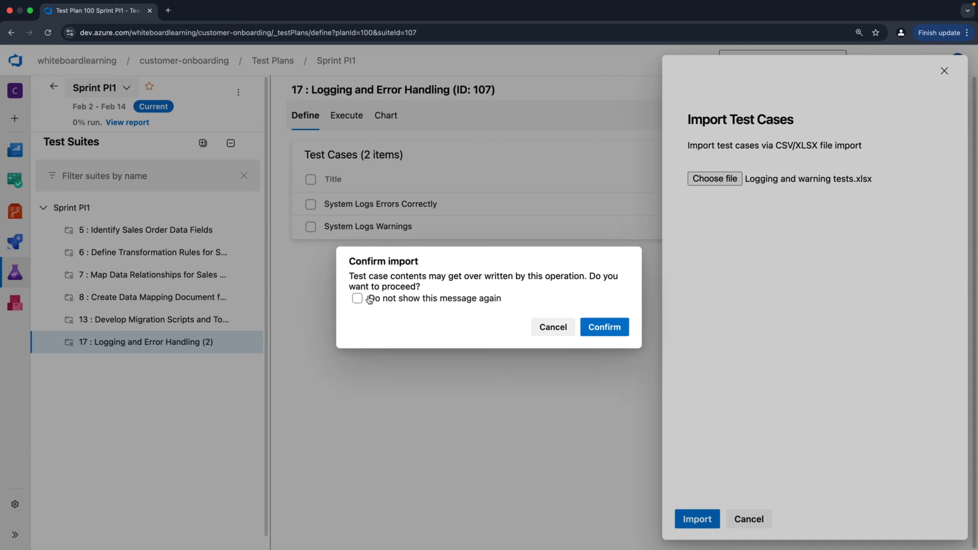
click(610, 327)
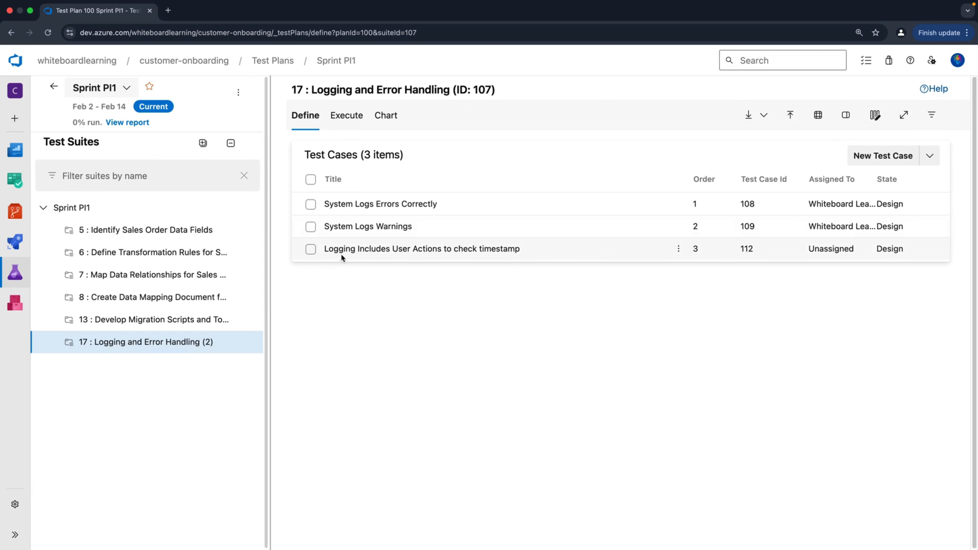
- Review the steps of the imported test case "Logging Includes User Actions to check timestamp" and close it
click(361, 249)
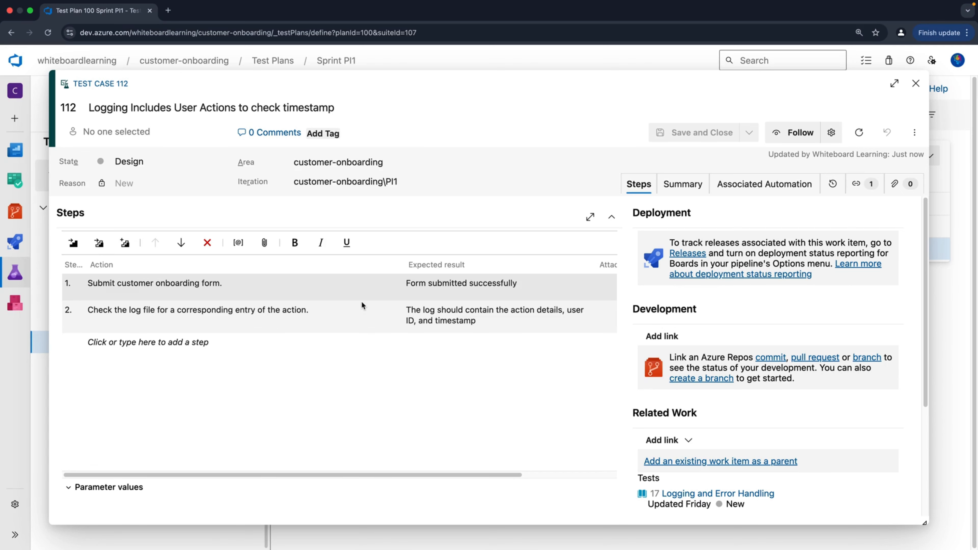
click(915, 84)
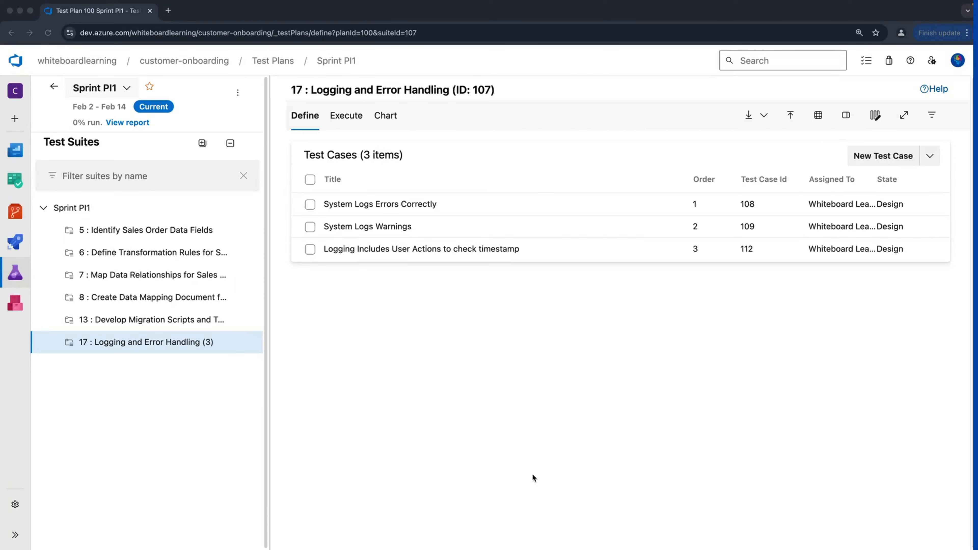
- Select suite 8, Create Data Mapping Document, switch to its Excel workbook and widen the Step Action, Step Expected Result and Assigned To columns
click(188, 297)
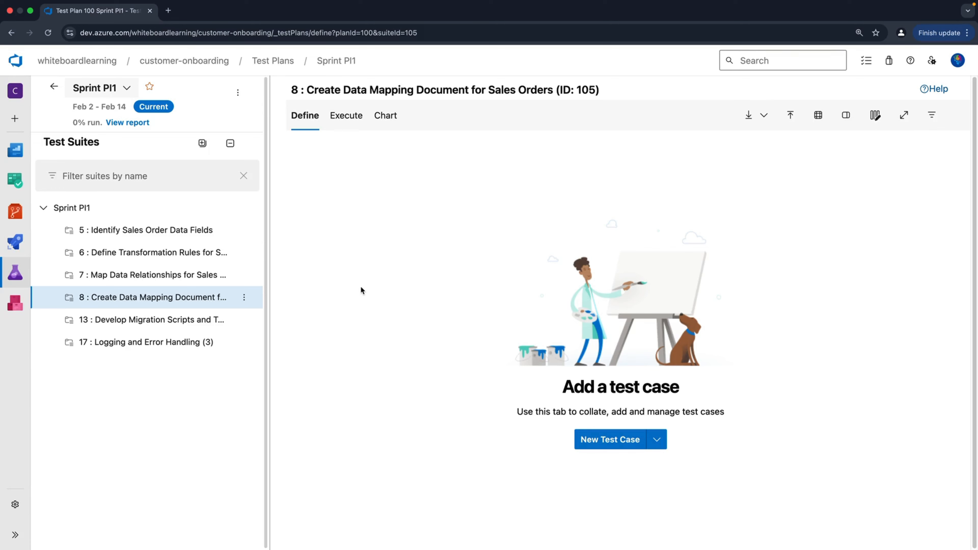
click(818, 119)
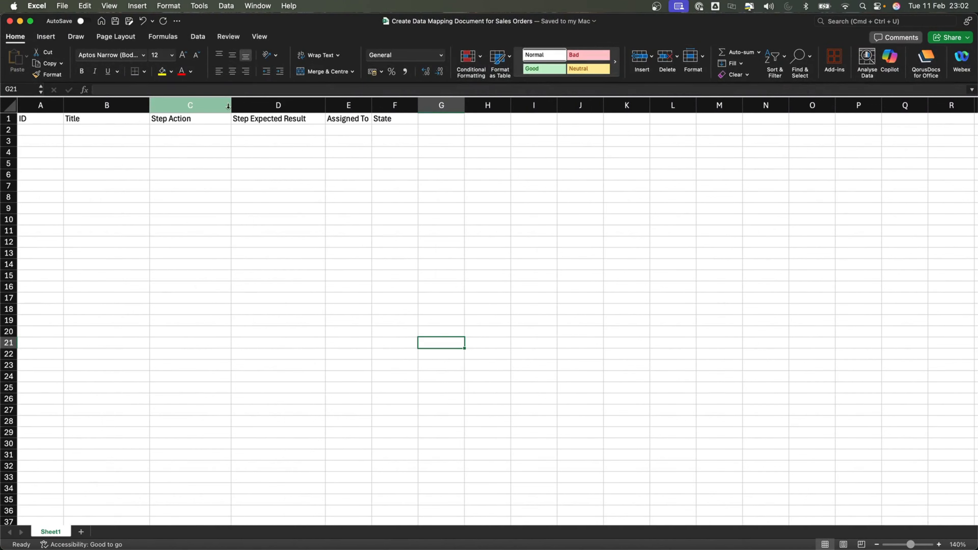
drag(230, 105, 240, 104)
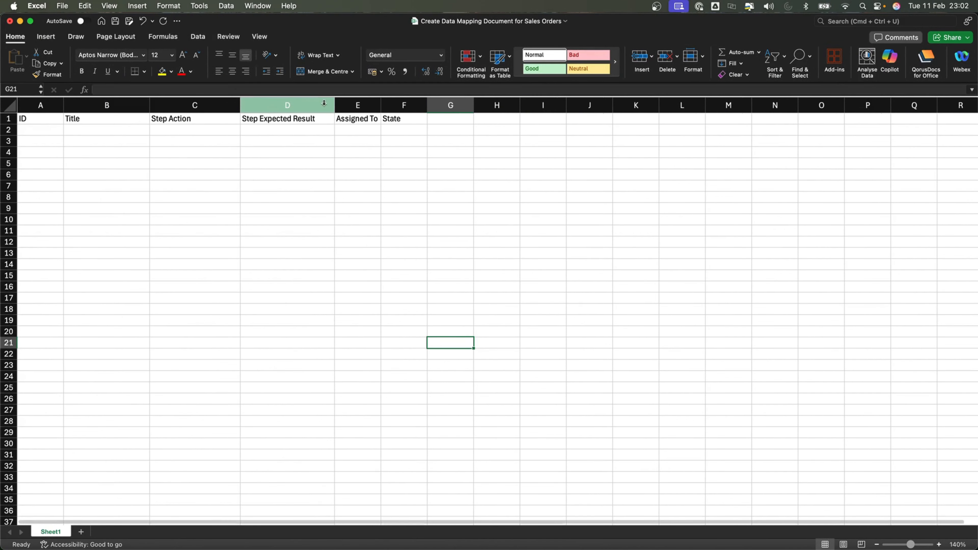
drag(331, 101, 335, 102)
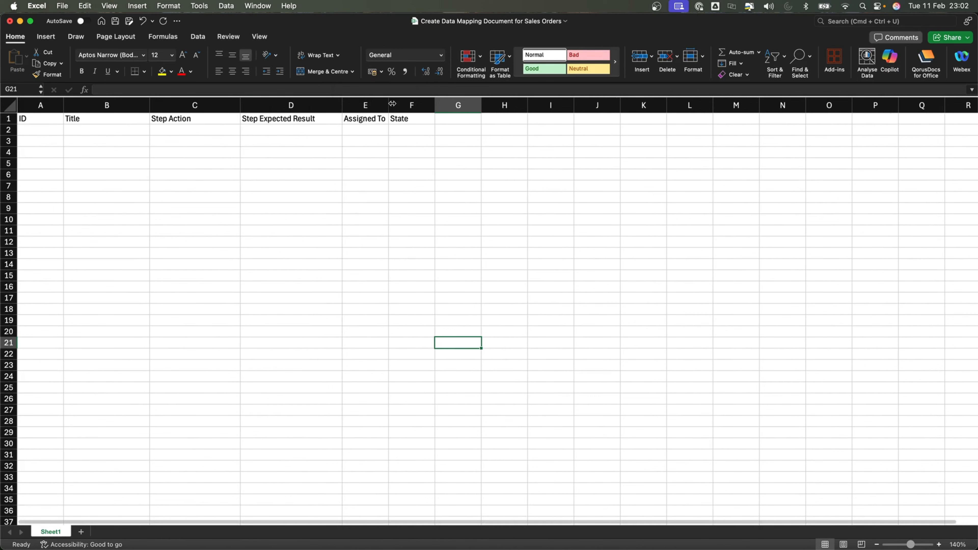
drag(388, 105, 443, 104)
click(421, 161)
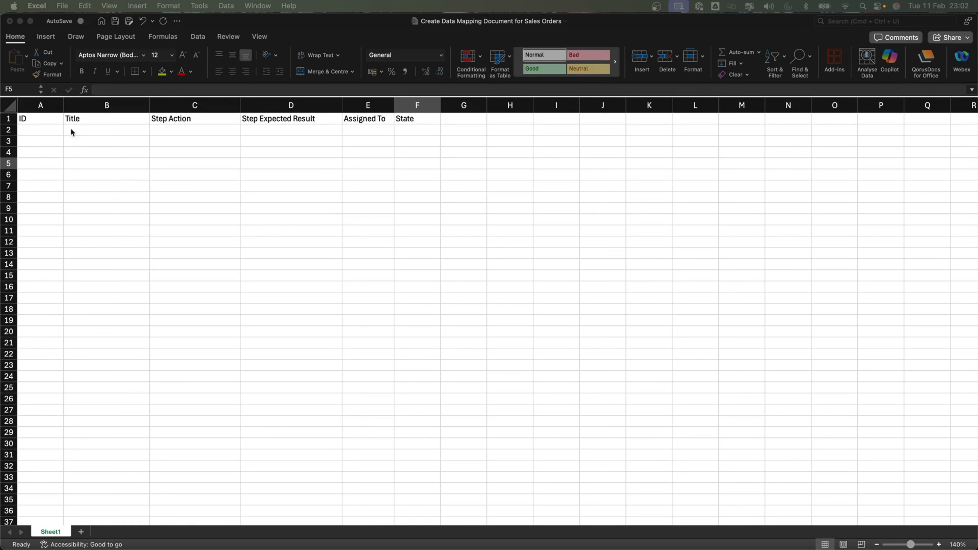
- Enter "Verify Mapping Document Includes Source and Target Field Names" in B2 as the test case title and fit the Title column to it
click(93, 131)
text(Verify Mapping Document Includes Source and Target Field Names)
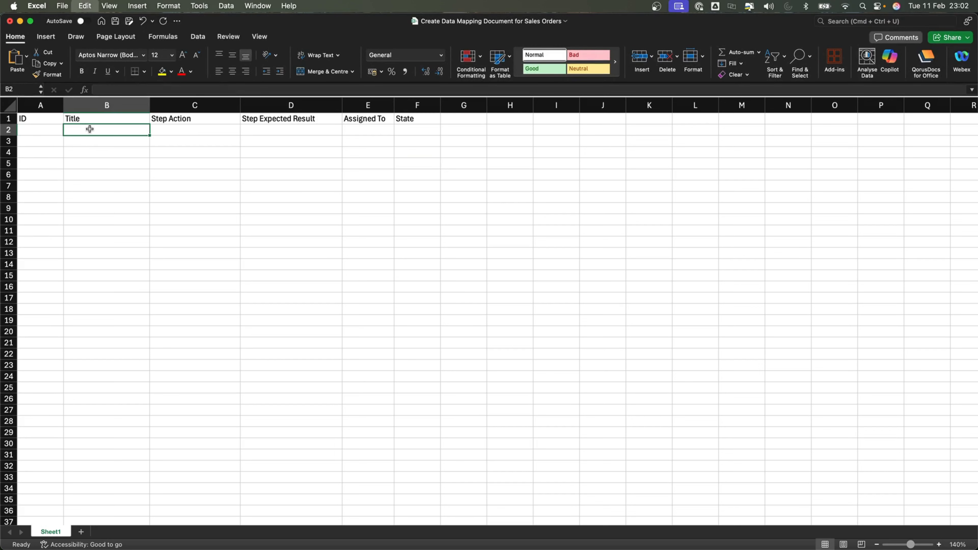
double_click(146, 107)
- Enter the first step action "Open the mapping document." in C3 and fit the Step Action column to it
key(super+Tab)
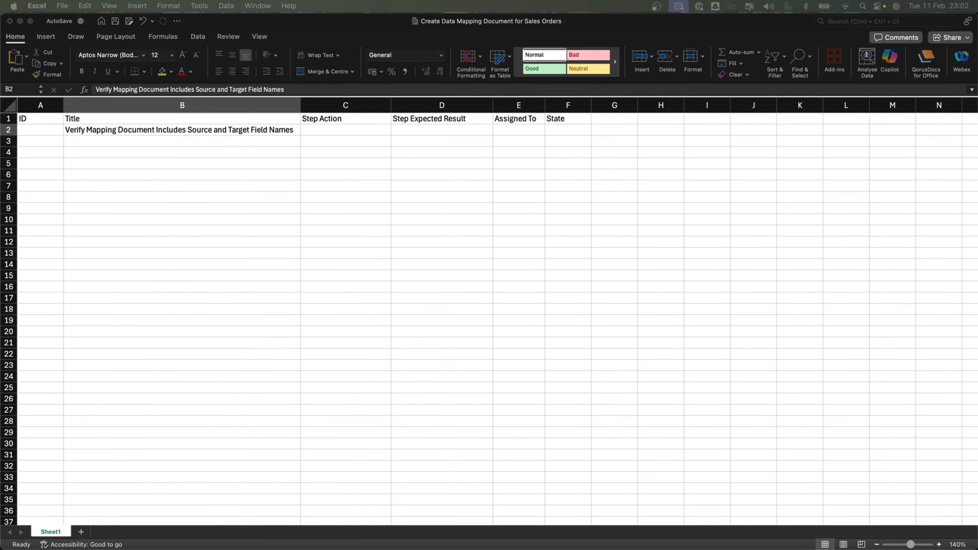
click(338, 140)
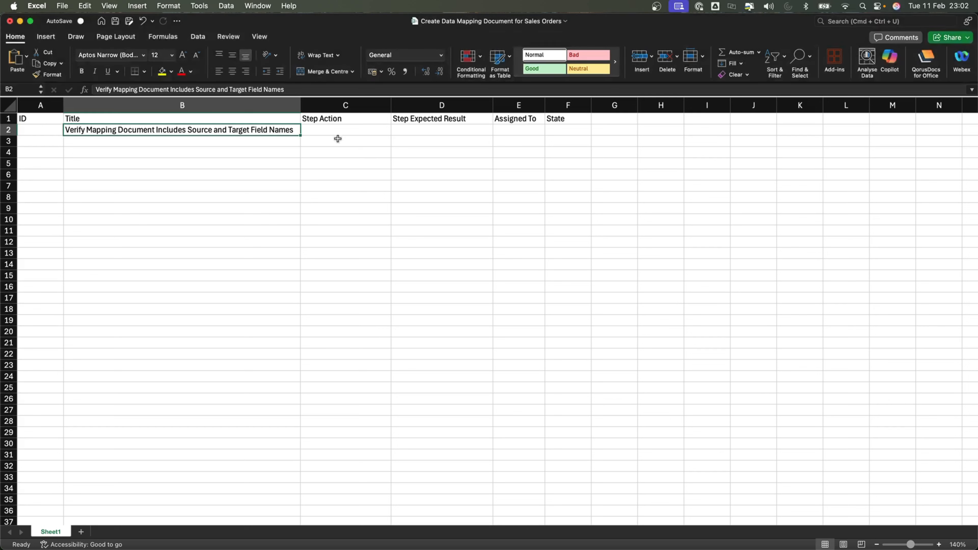
text(Open the mapping document.)
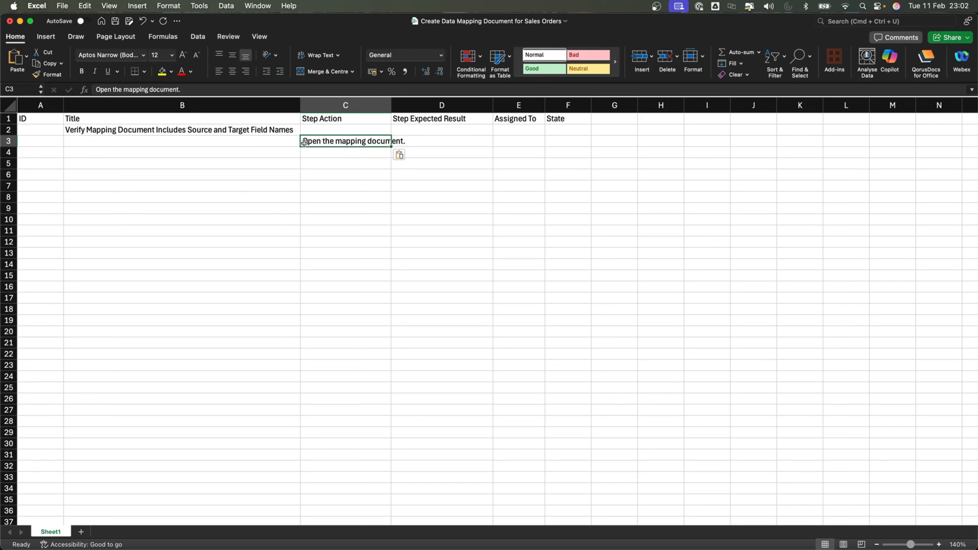
double_click(390, 107)
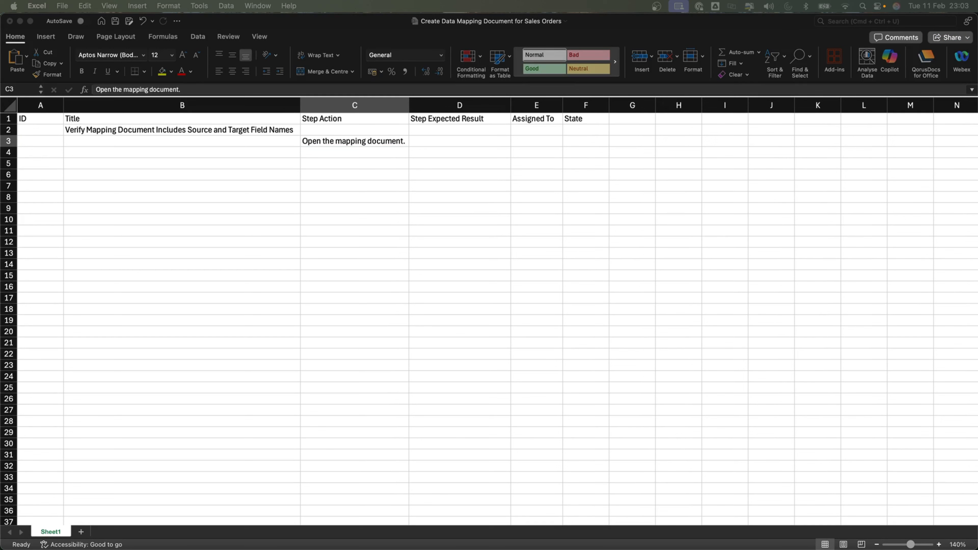
- Enter "Verify that for each field in the source system (e.g., Legacy CRM Database), a corresponding target field in Salesforce exists." in C4, fitting the column
click(358, 152)
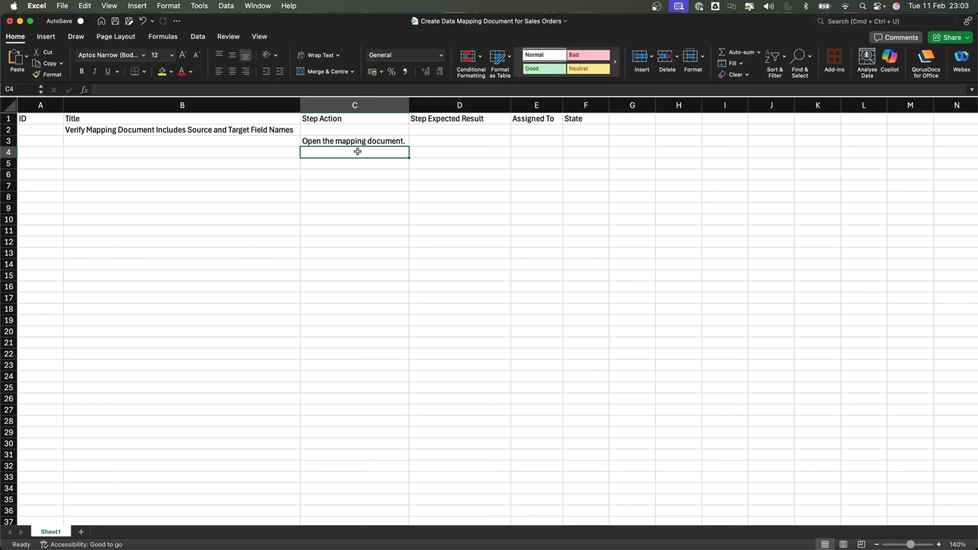
text(Verify that for each field in the source system (e.g., Legacy CRM Database), a corresponding target field in Salesforce exists.)
double_click(409, 107)
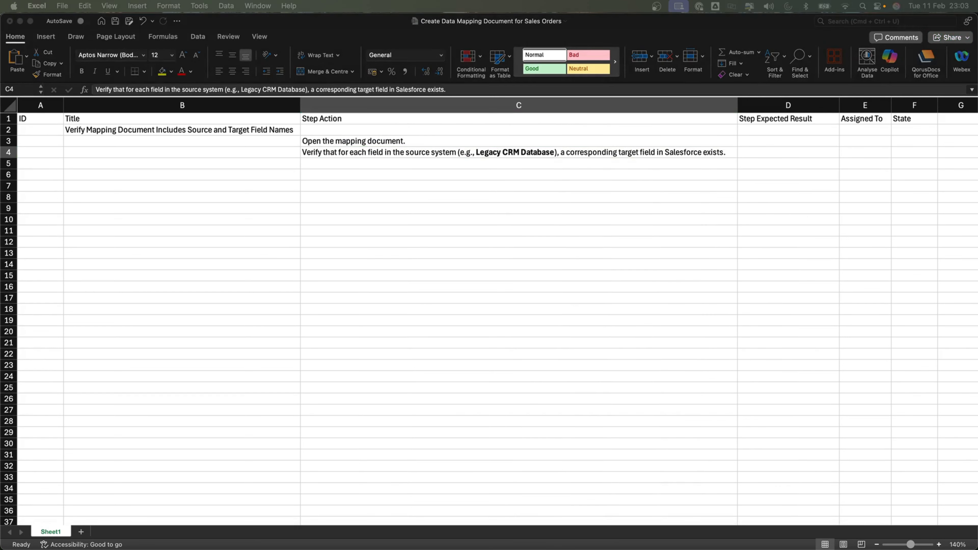
- Enter "Check for any missing or incorrectly mapped fields." as the expected result in D4 and fit the column to it
click(758, 156)
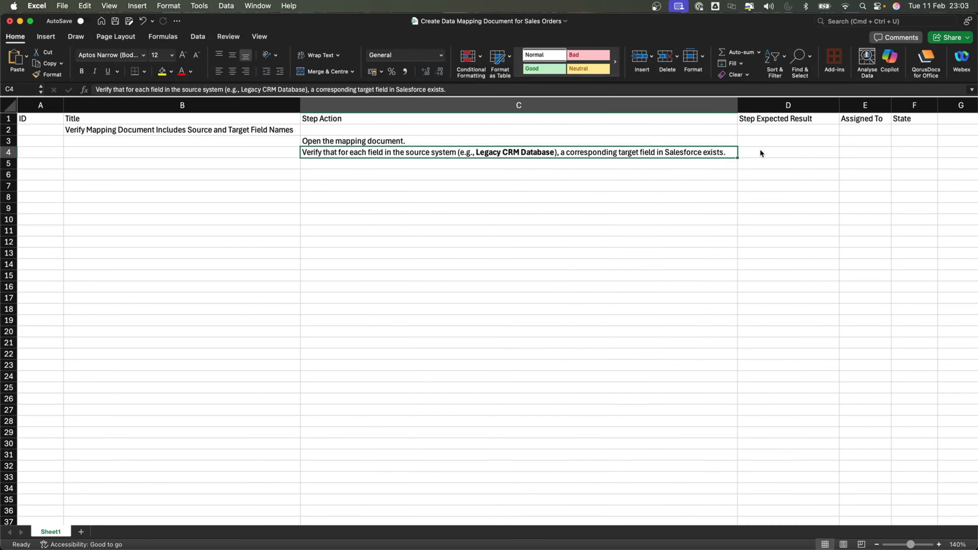
double_click(759, 149)
text(Check for any missing or incorrectly mapped fields.)
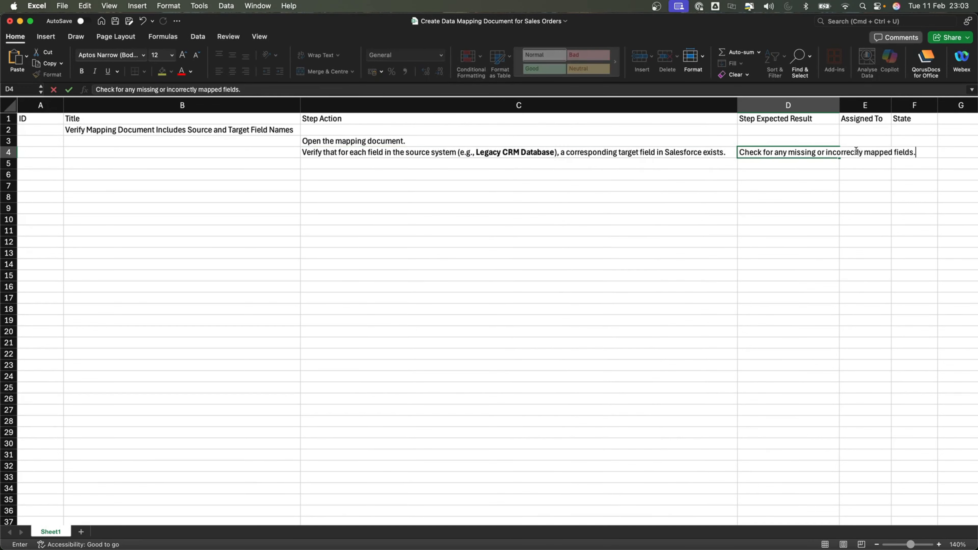
double_click(839, 104)
click(766, 456)
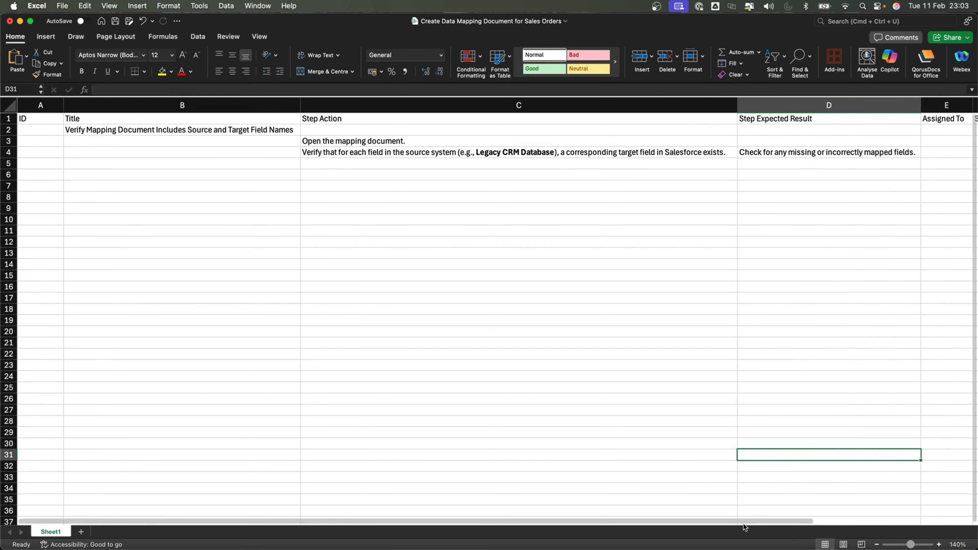
- Leave Assigned To empty and set the test case's State in F2 to "Design"
drag(743, 525, 876, 523)
click(793, 156)
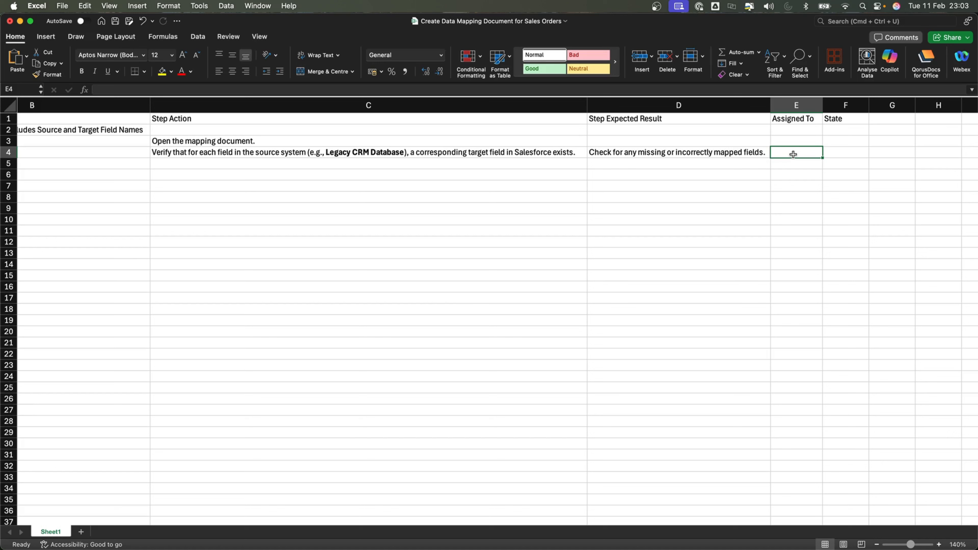
click(795, 130)
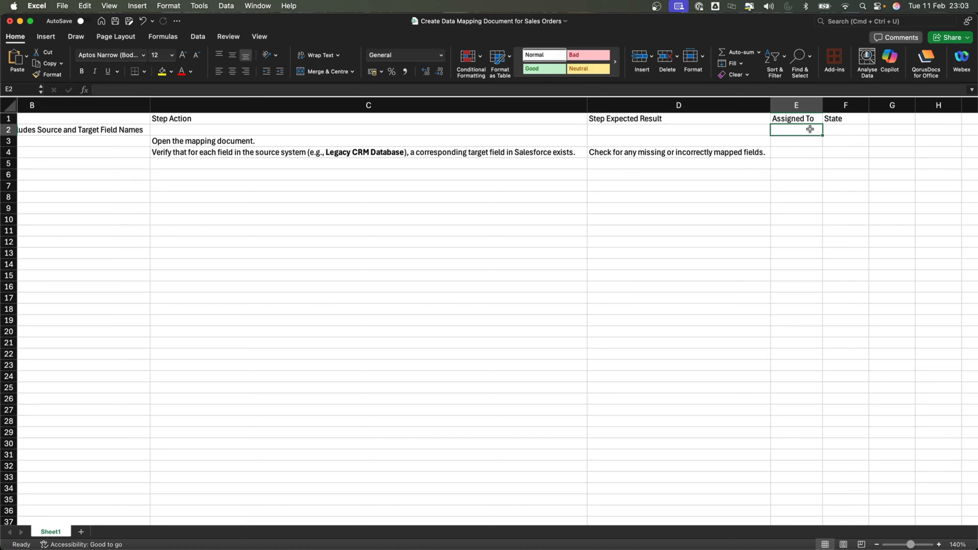
click(840, 130)
text(Desi)
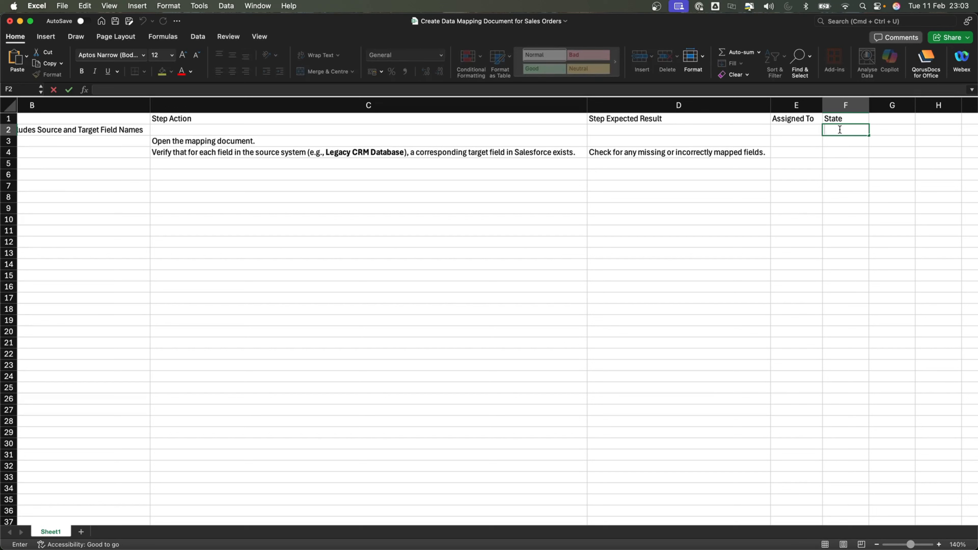
text(gn)
click(926, 187)
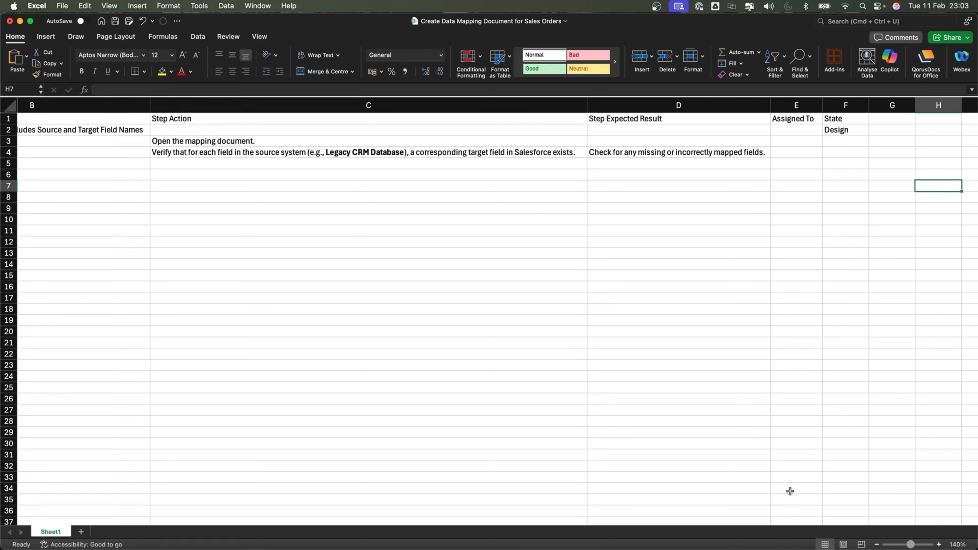
- Leave the test case's ID cell A2 empty and save the workbook
drag(195, 522, 31, 520)
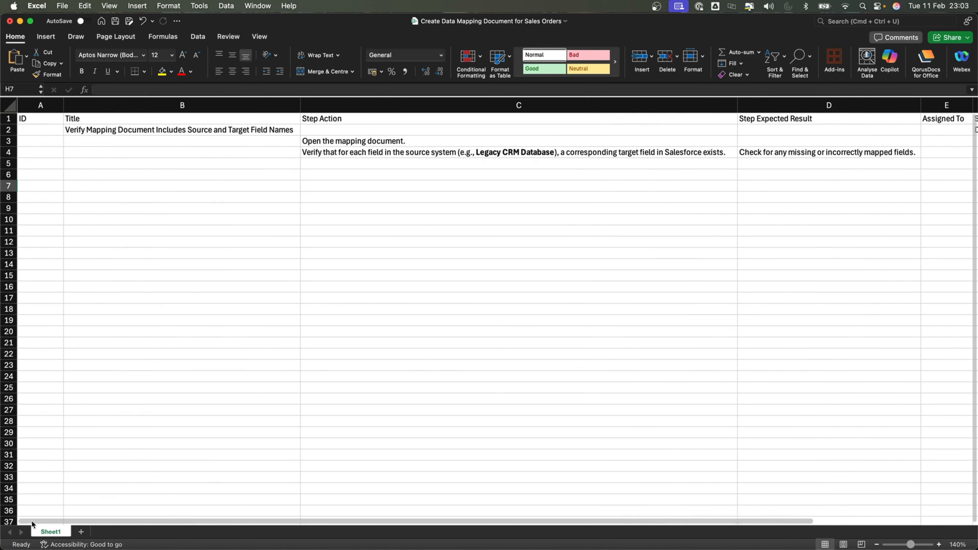
click(33, 129)
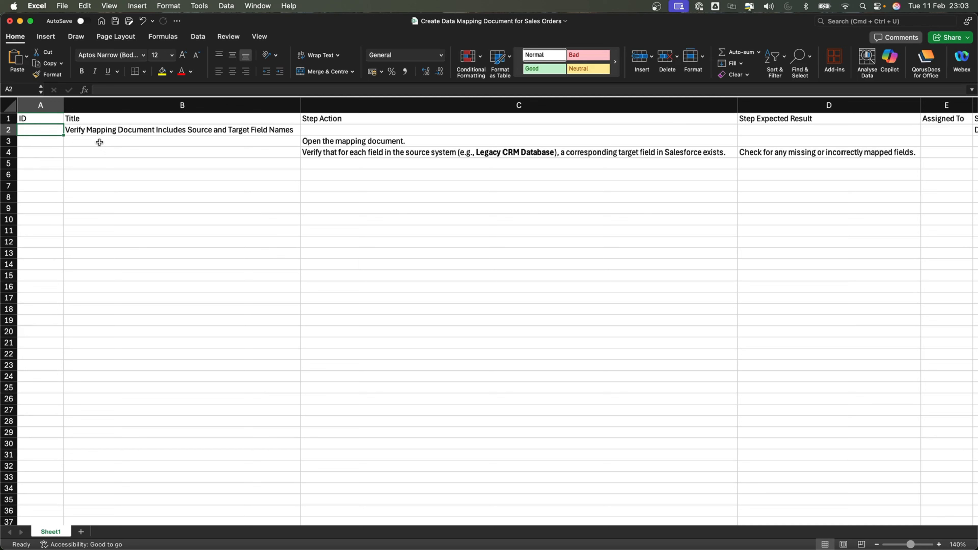
key(super+s)
click(116, 208)
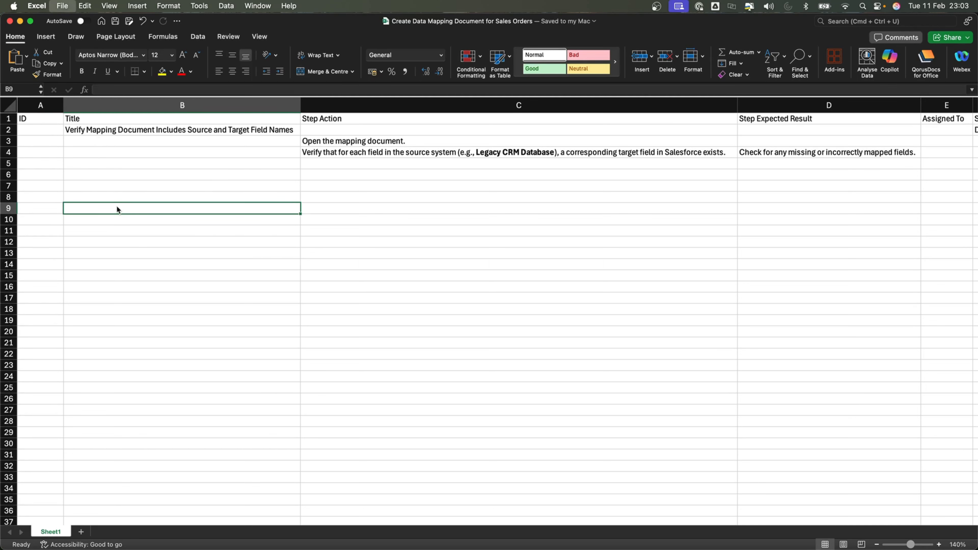
key(Up)
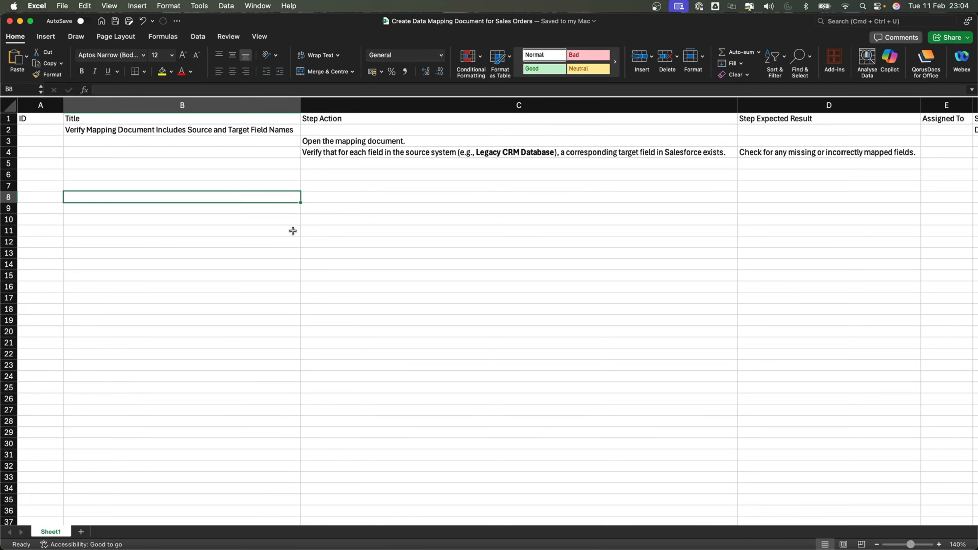
- Switch to Azure DevOps, try importing "Create Data Mapping Document for Sales Orders.xlsx" into suite 8, and check the required headers
key(ctrl+Right)
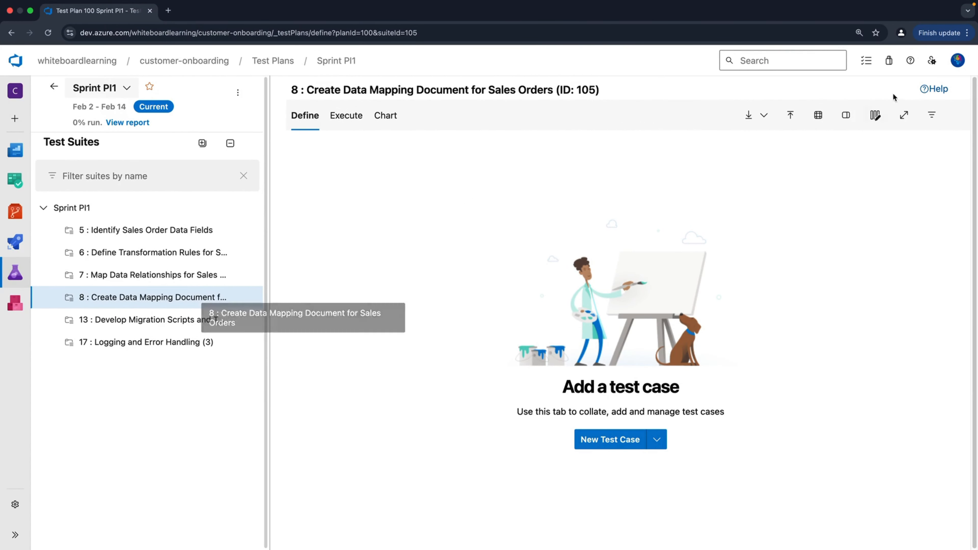
click(791, 117)
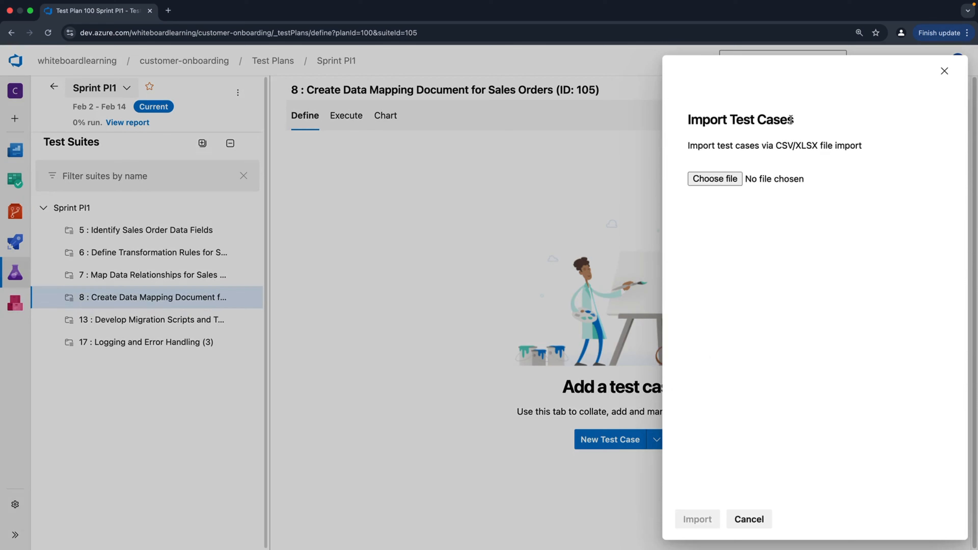
click(720, 181)
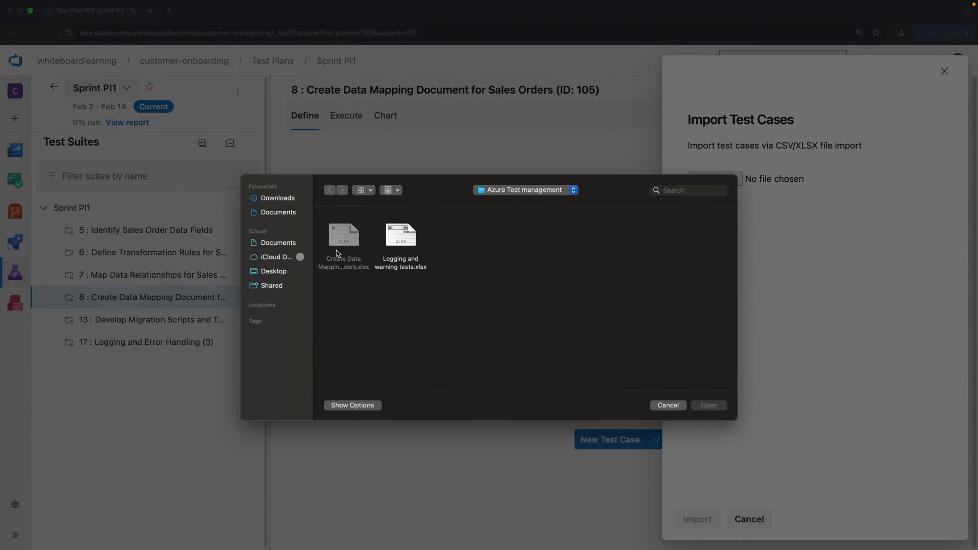
click(669, 407)
click(730, 176)
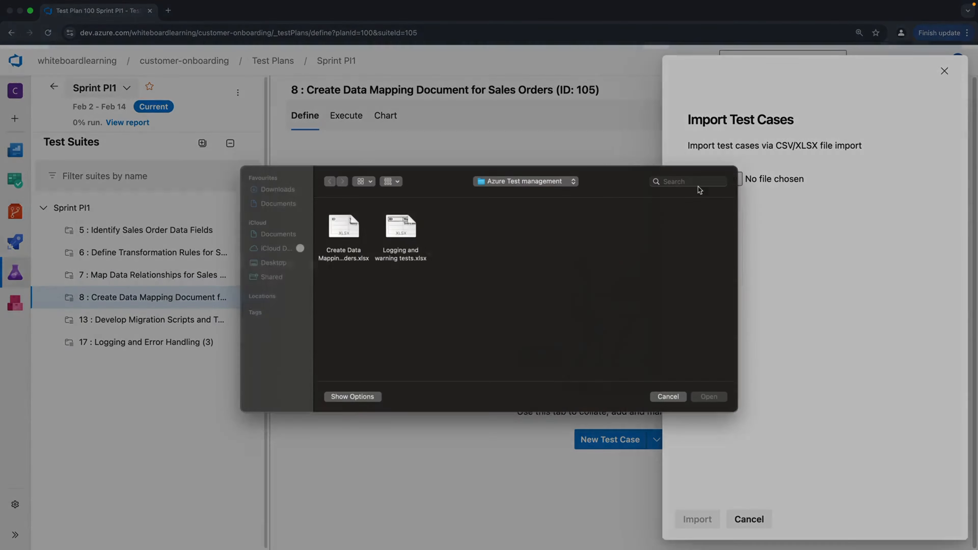
click(337, 236)
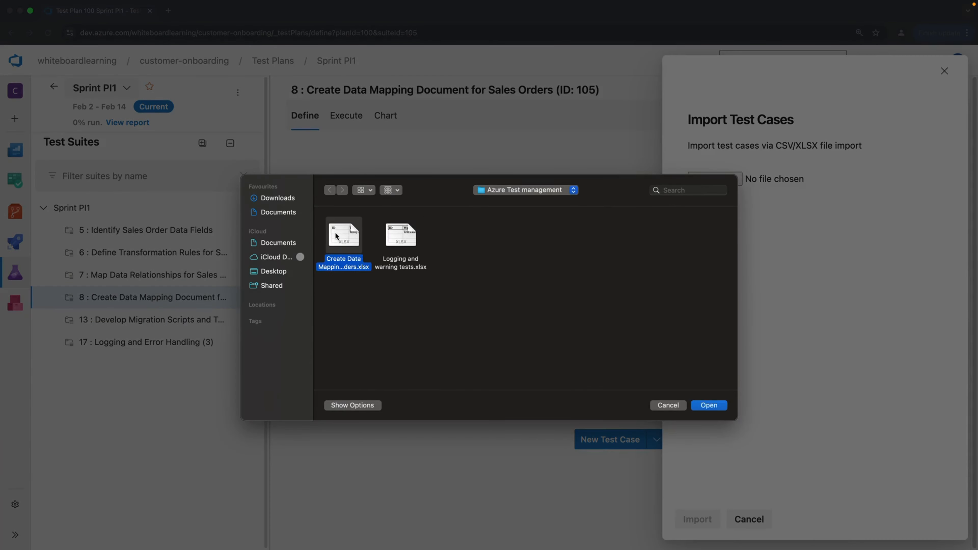
click(710, 406)
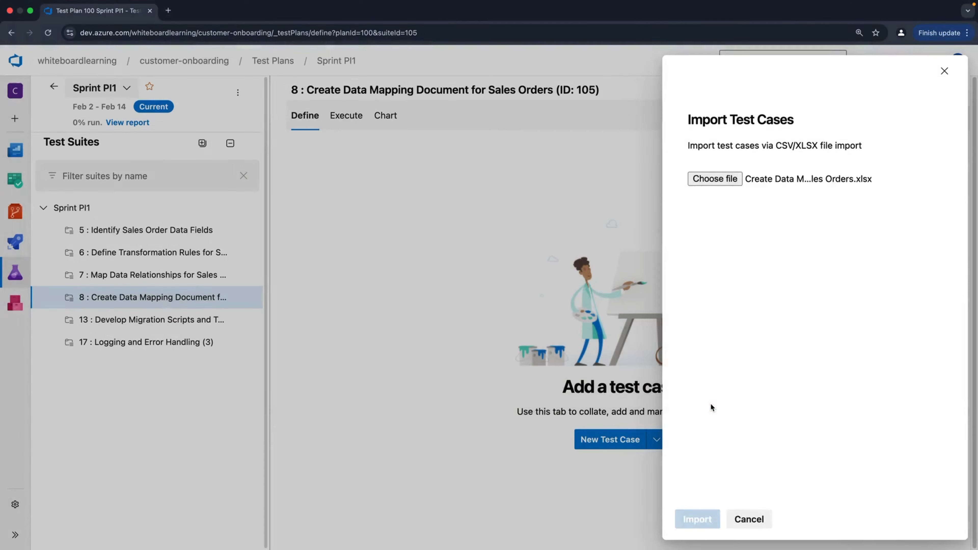
click(700, 524)
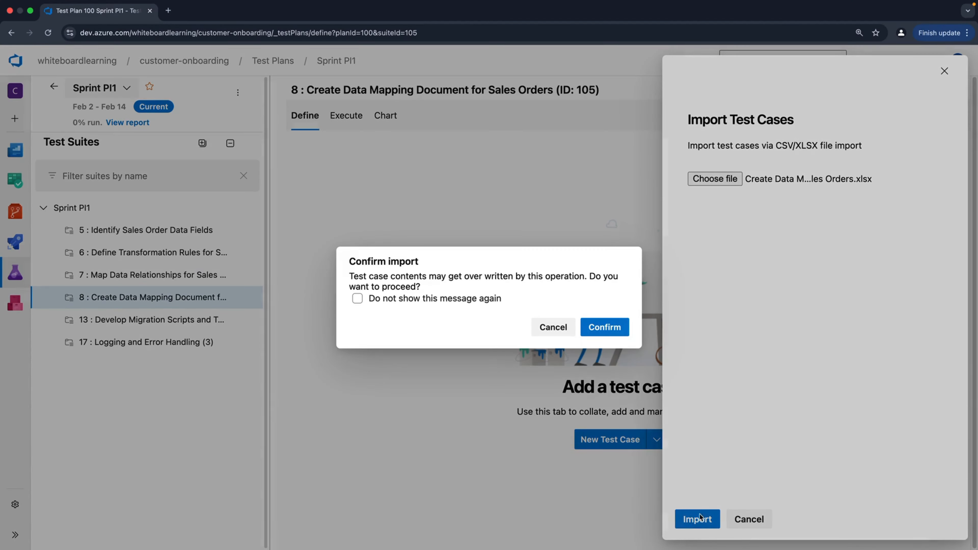
click(601, 328)
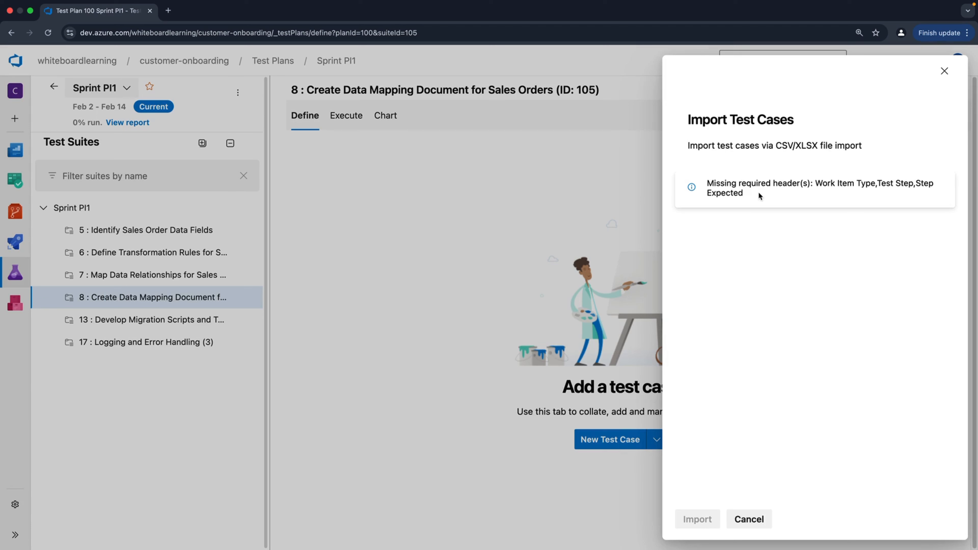
drag(747, 193, 706, 185)
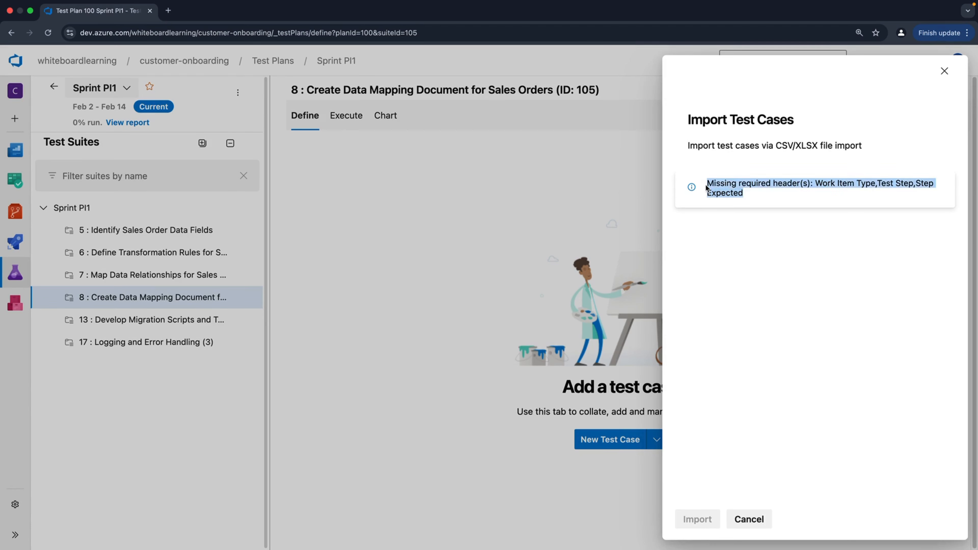
click(806, 193)
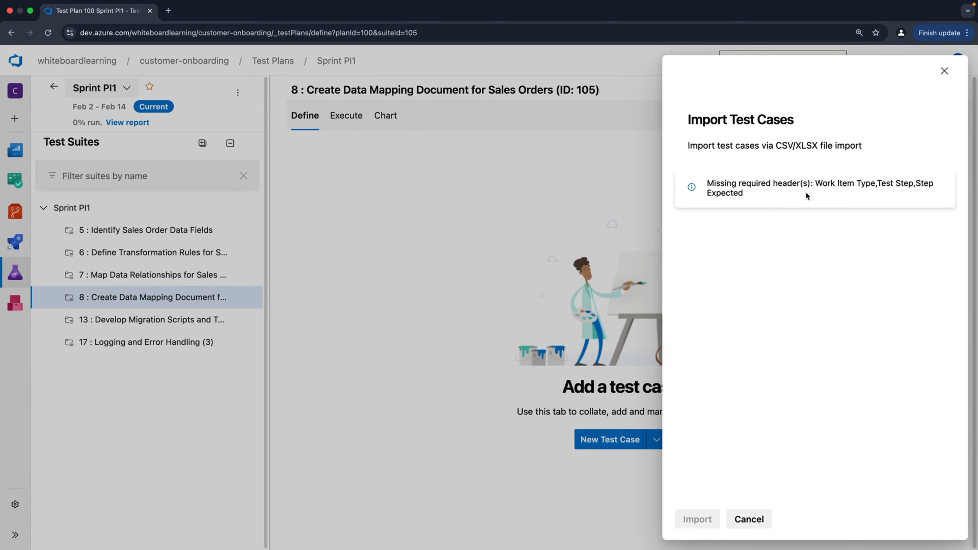
drag(815, 184, 923, 191)
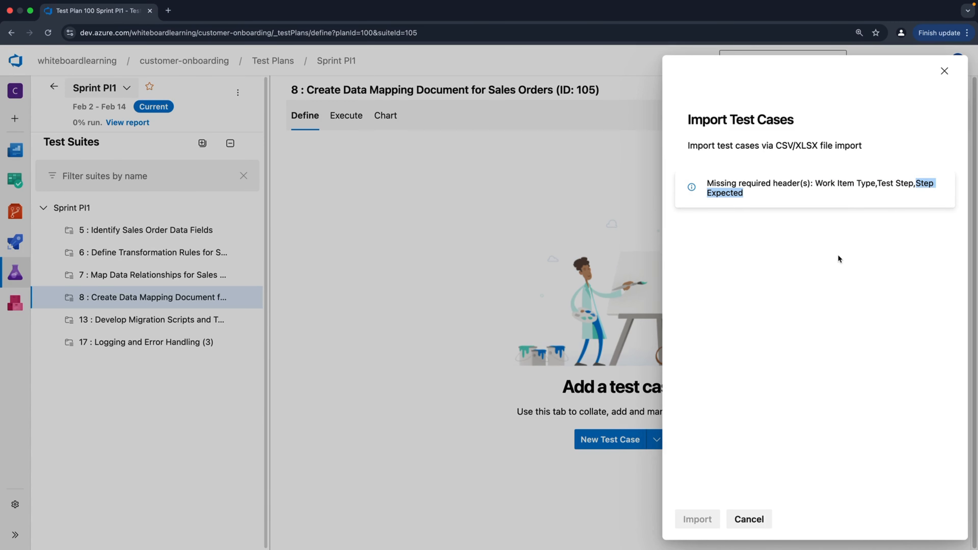
- Switch to the Excel workbook, insert a blank column before the ID column and enter "ID" as its header in A1
key(ctrl+Left)
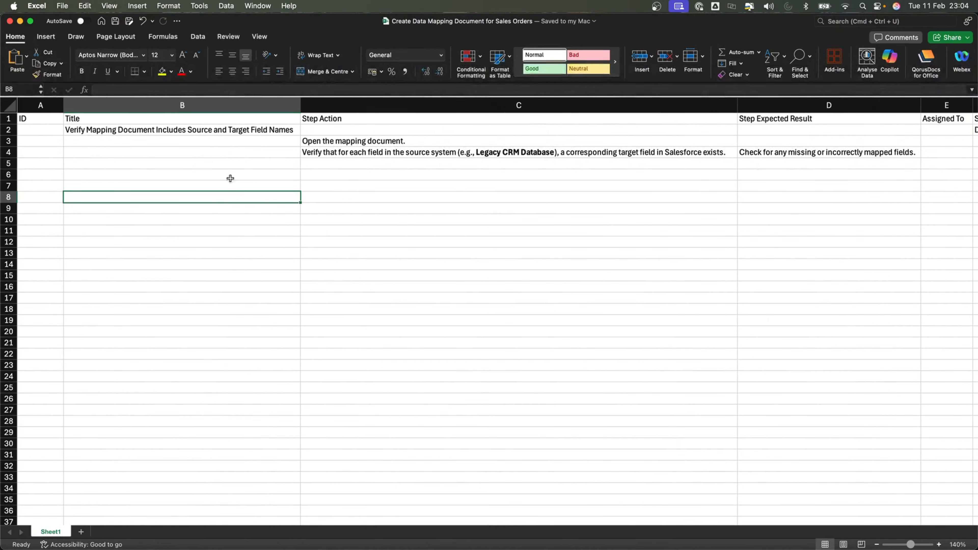
click(241, 164)
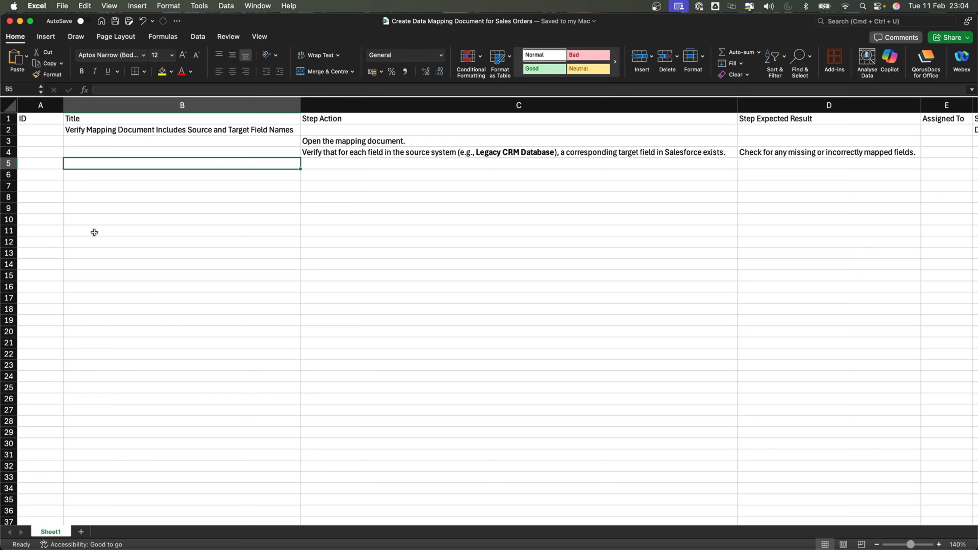
click(46, 105)
right_click(53, 105)
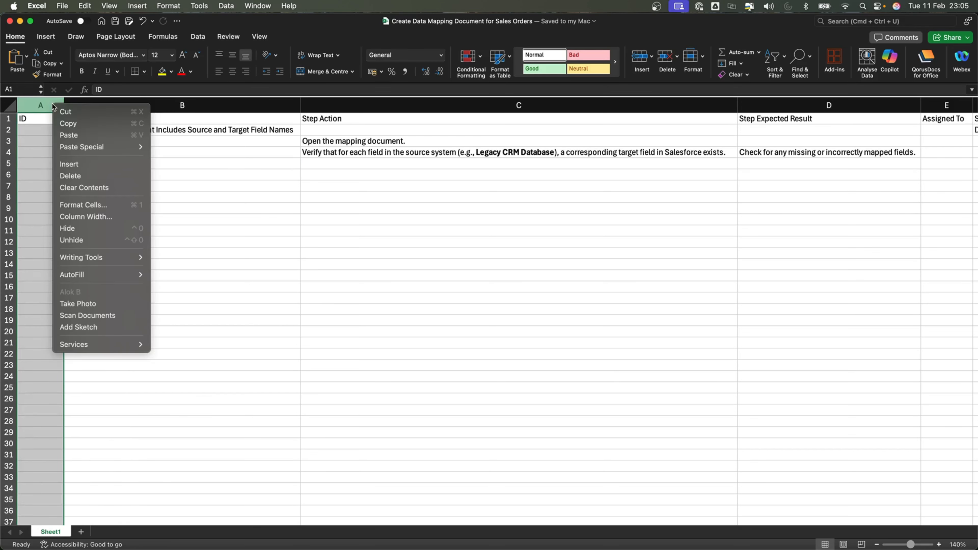
click(73, 164)
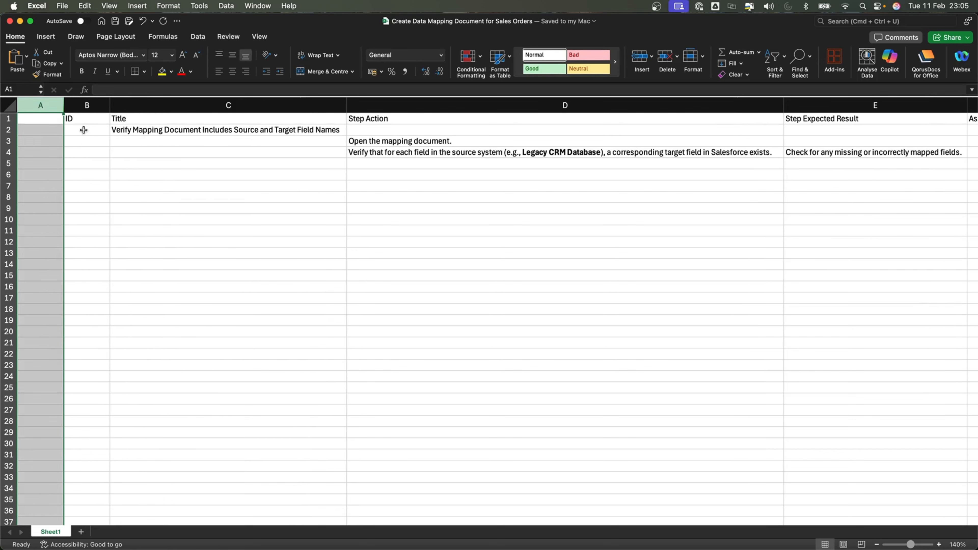
click(51, 118)
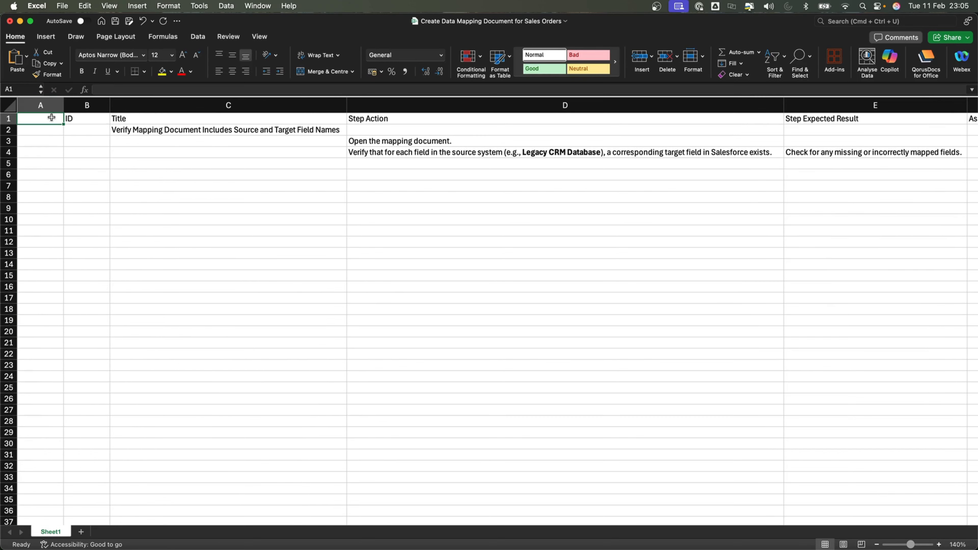
text(ID)
- Replace the header in B1 with "Work Item Type" and widen column B to fit it
double_click(81, 121)
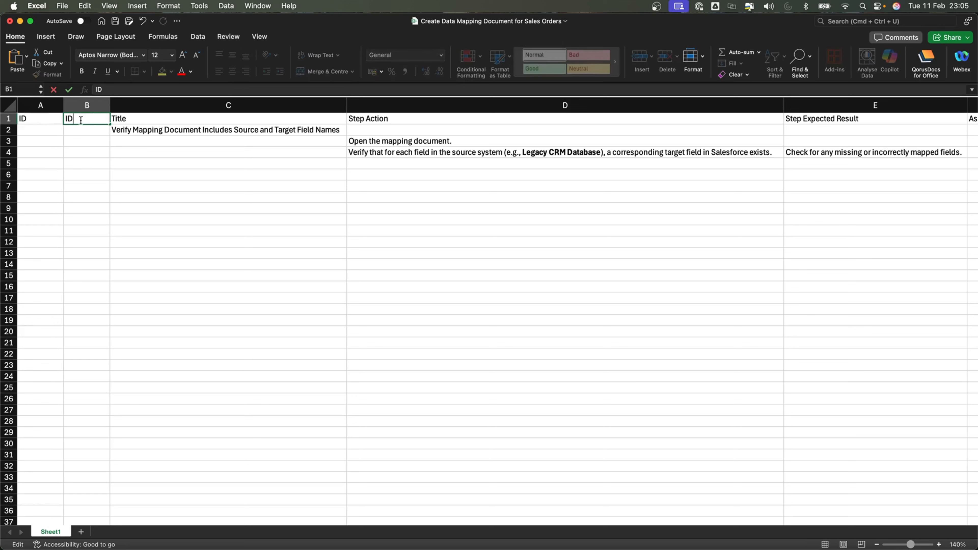
key(Escape)
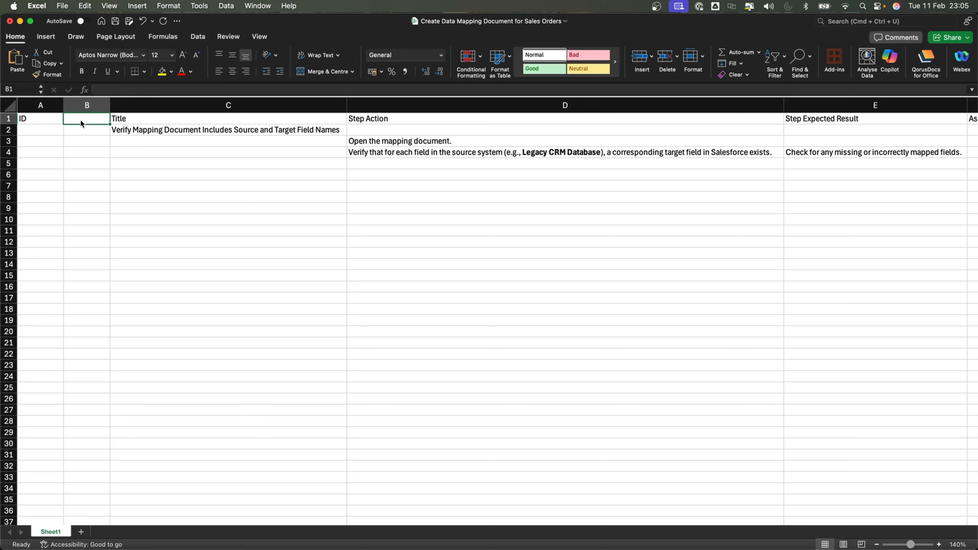
text(Work)
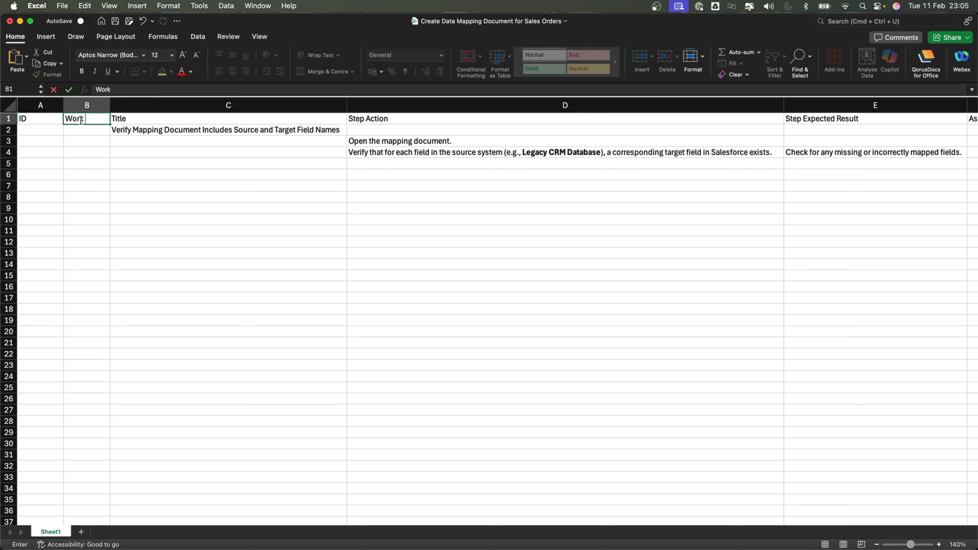
text( Item Type)
click(86, 175)
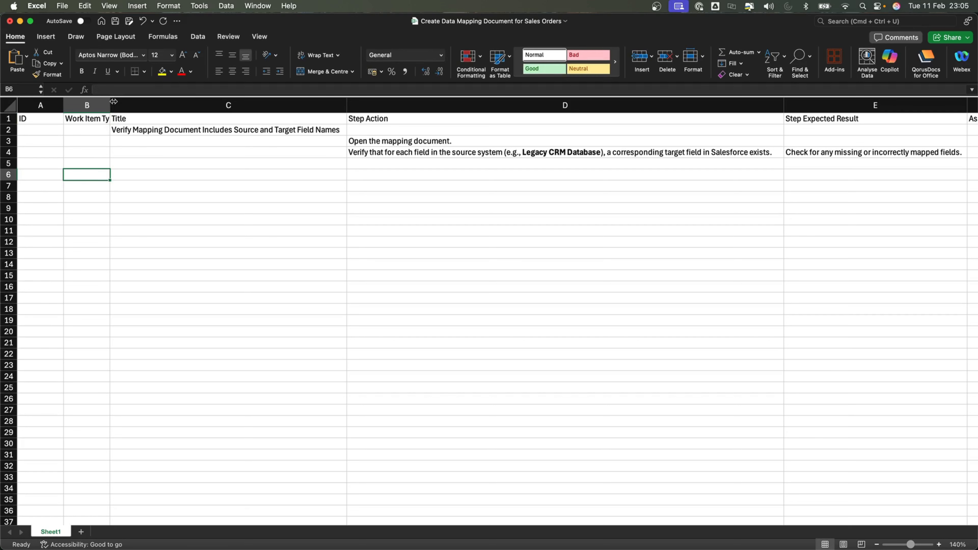
drag(110, 102, 120, 102)
- Enter "Test Case" as the work item type in B2
click(106, 126)
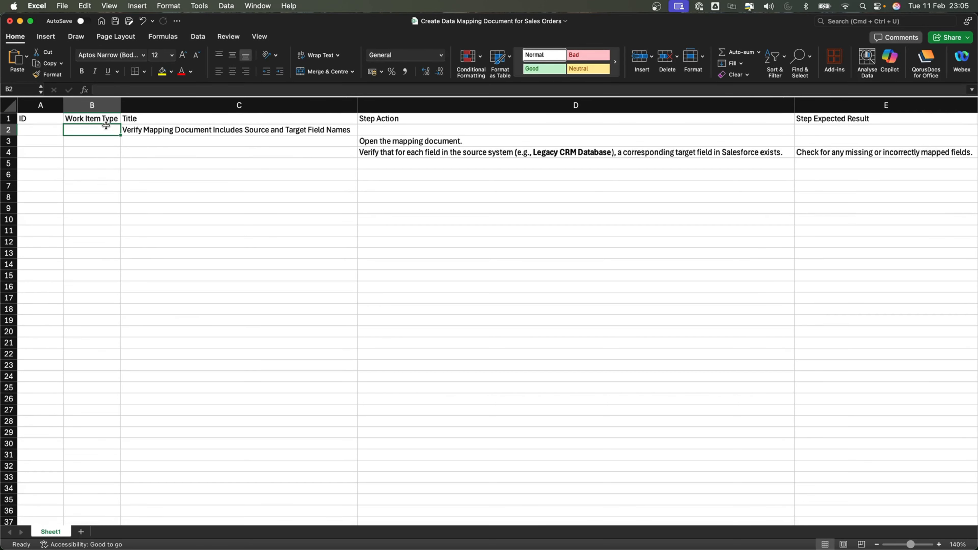
text(Test )
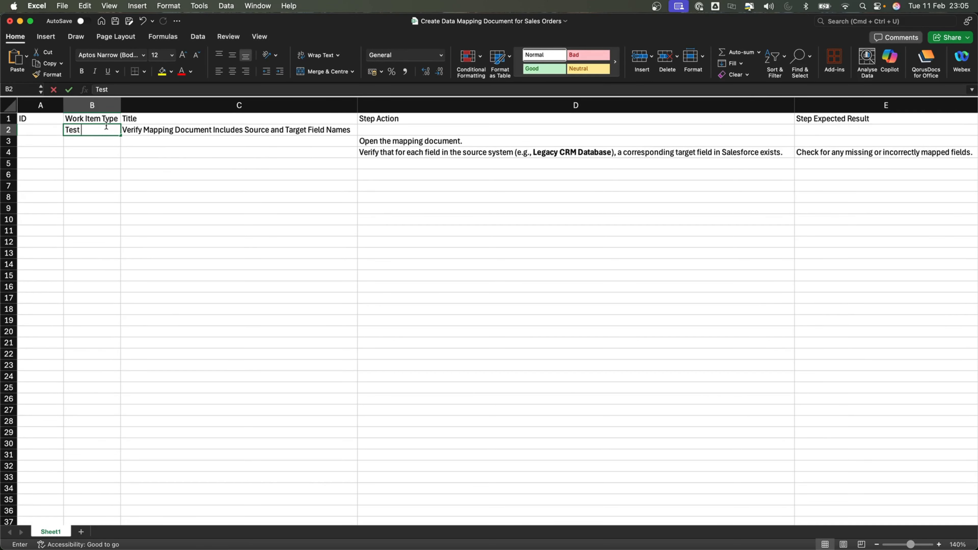
text(Case)
click(158, 185)
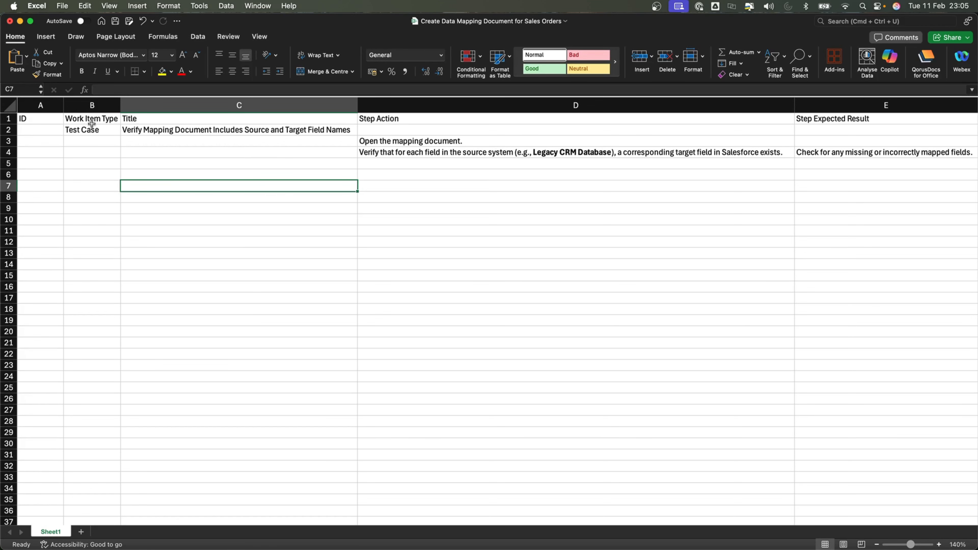
- Check the import dialog in the browser for the required test step header, and return to the Excel workbook
key(ctrl+Right)
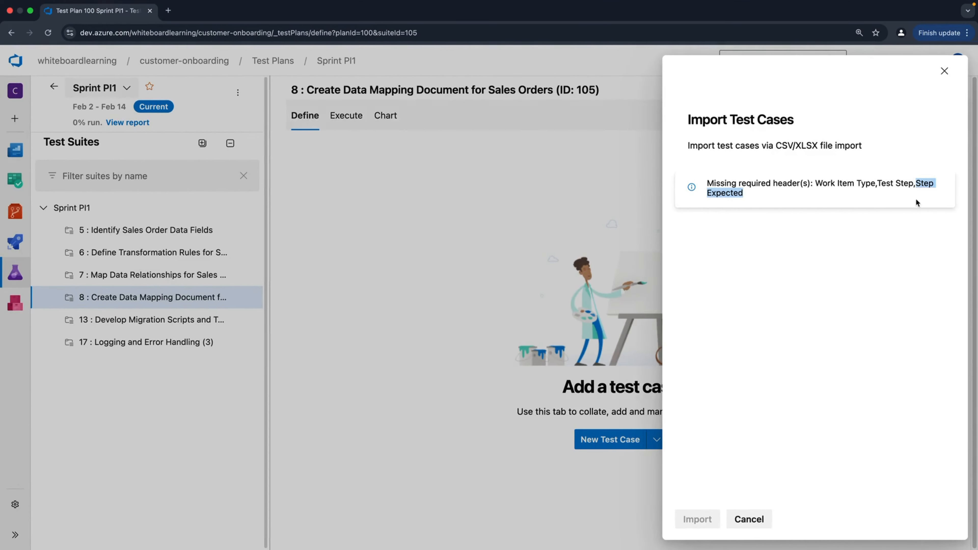
click(877, 184)
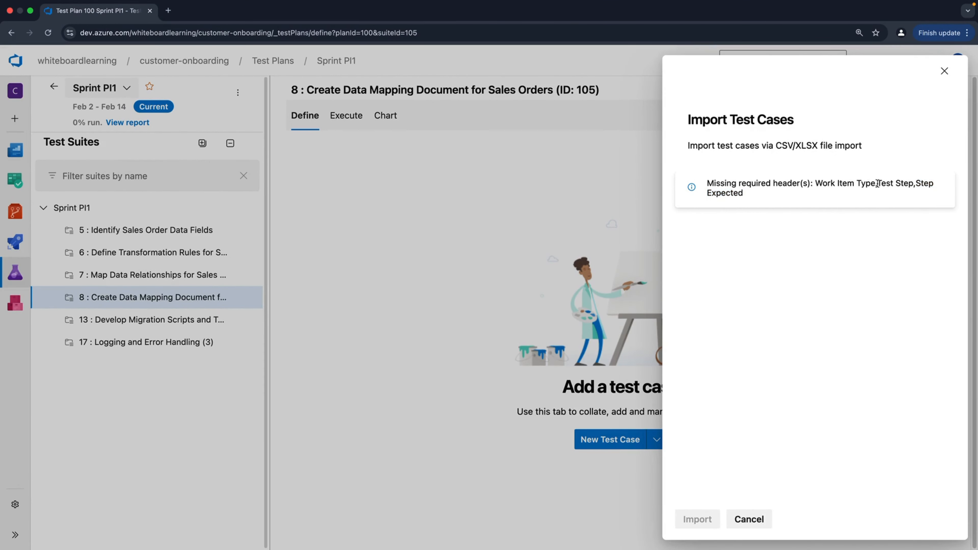
drag(877, 184, 915, 184)
key(ctrl+Left)
click(461, 197)
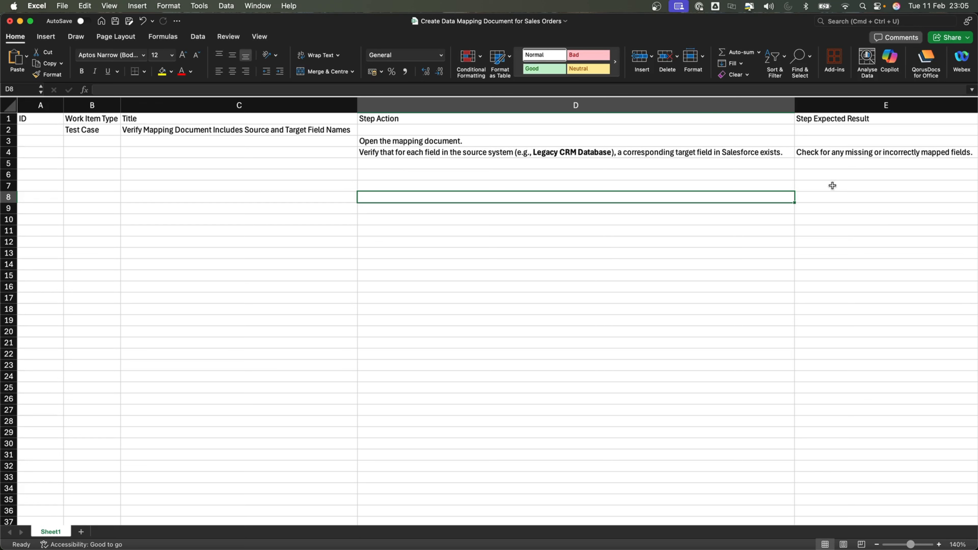
- Try inserting a blank column before the Title column and undo the insertion
click(331, 110)
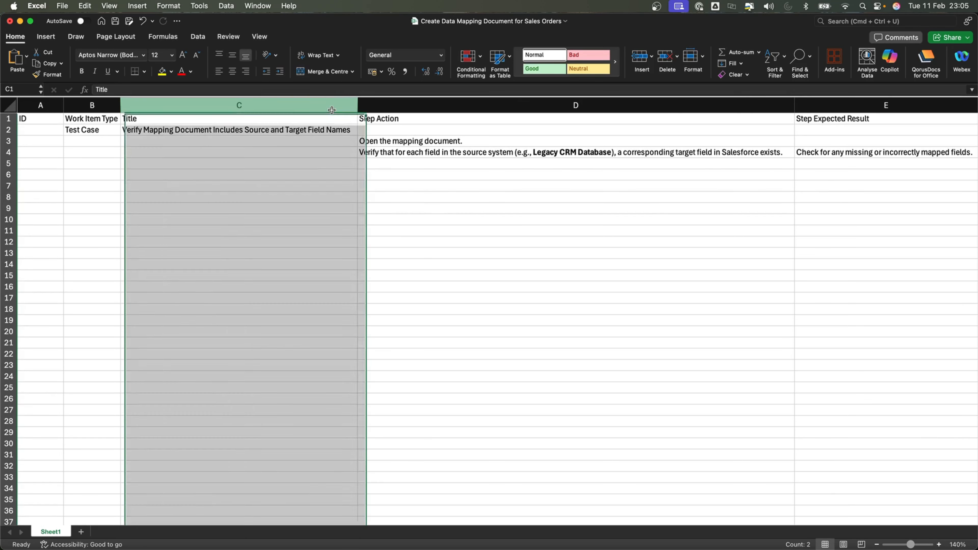
click(382, 106)
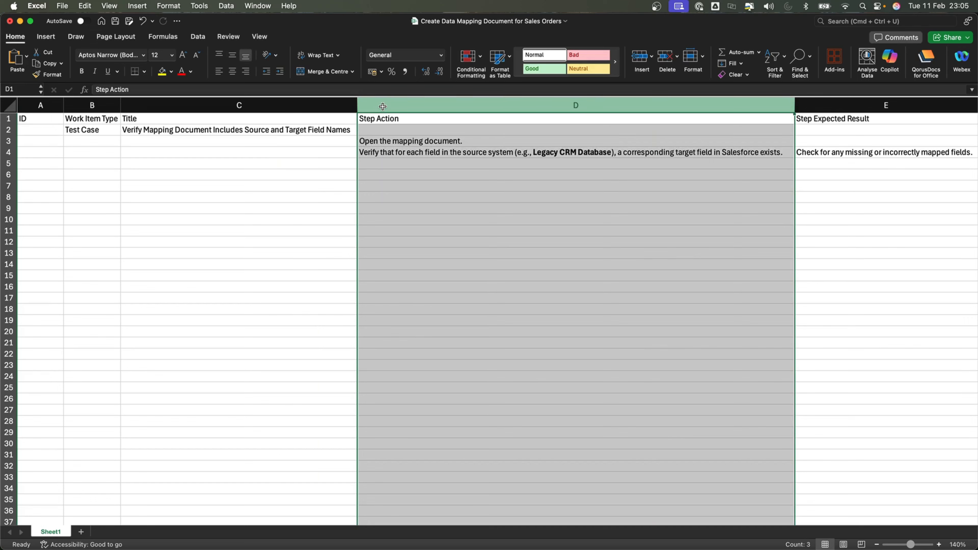
right_click(335, 103)
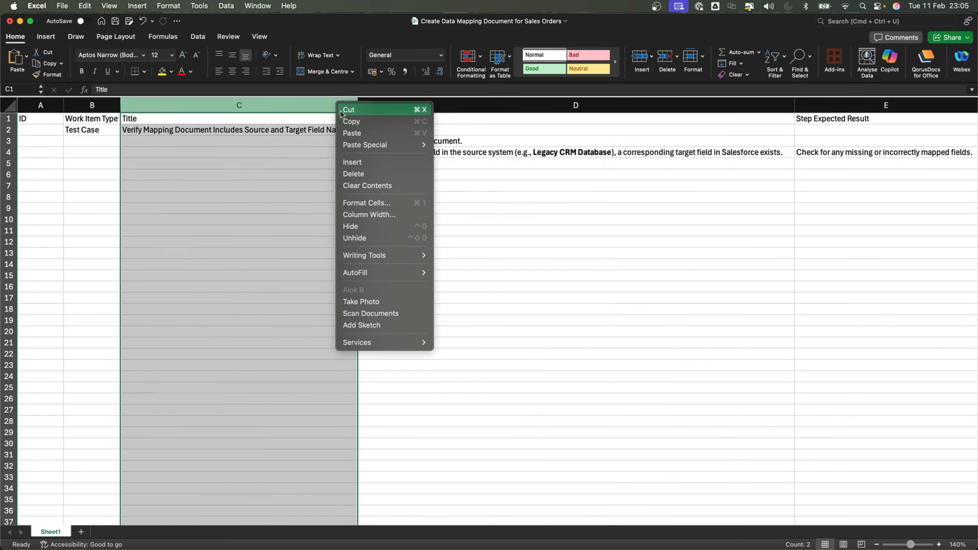
click(355, 160)
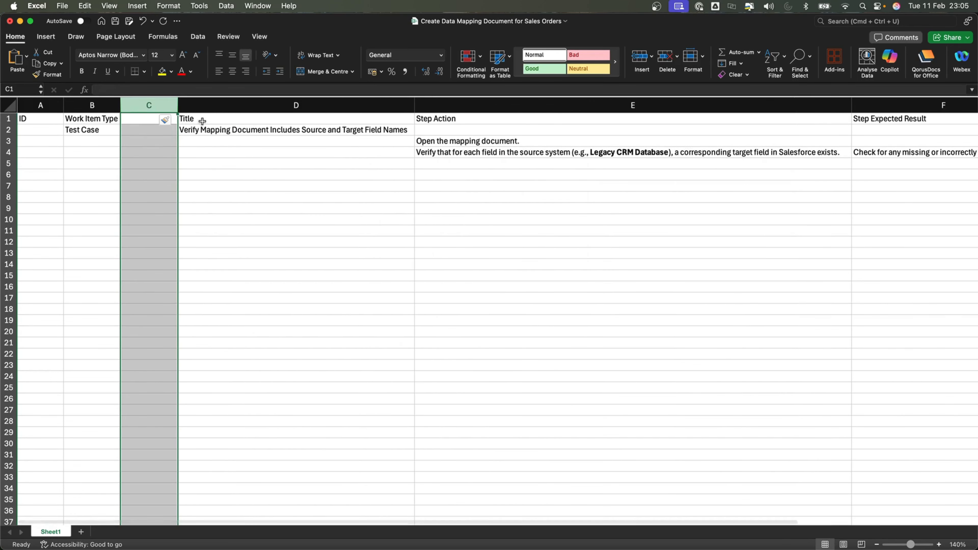
drag(128, 105, 274, 102)
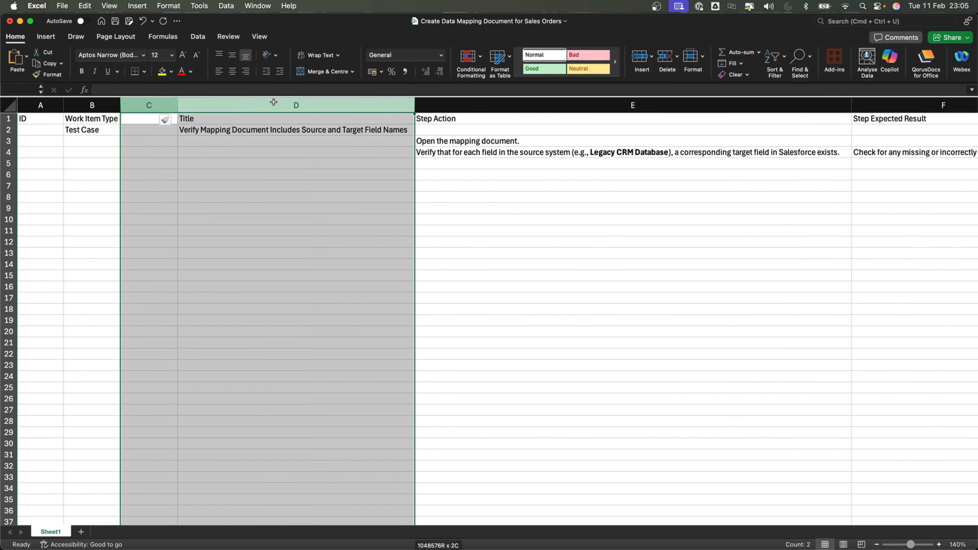
click(269, 169)
key(super+z)
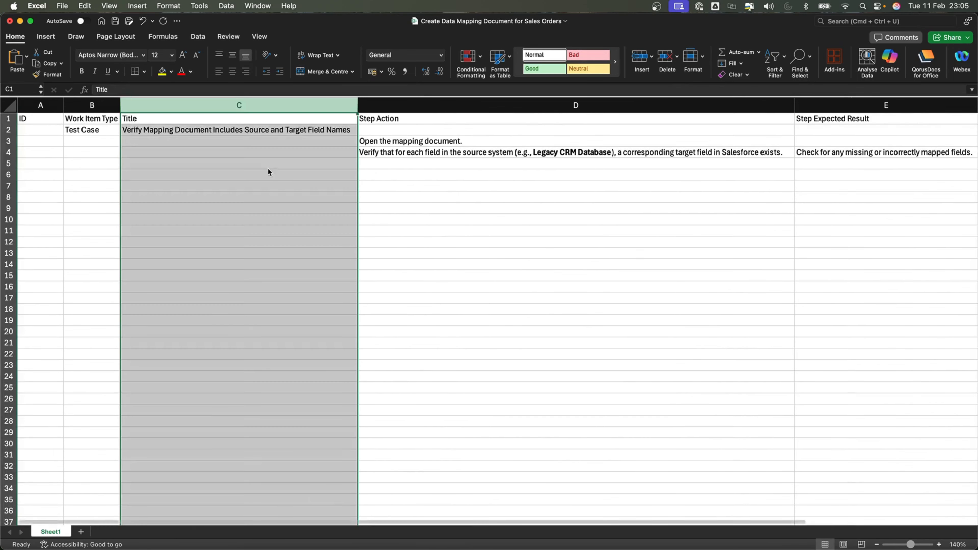
- Insert a blank column before the Step Action column and enter the header "Test Step" in D1
right_click(395, 106)
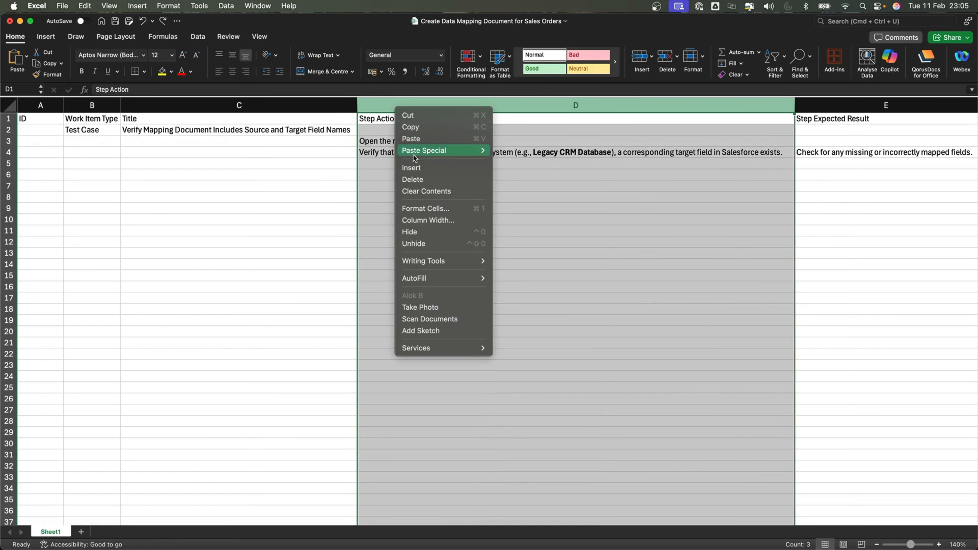
click(411, 168)
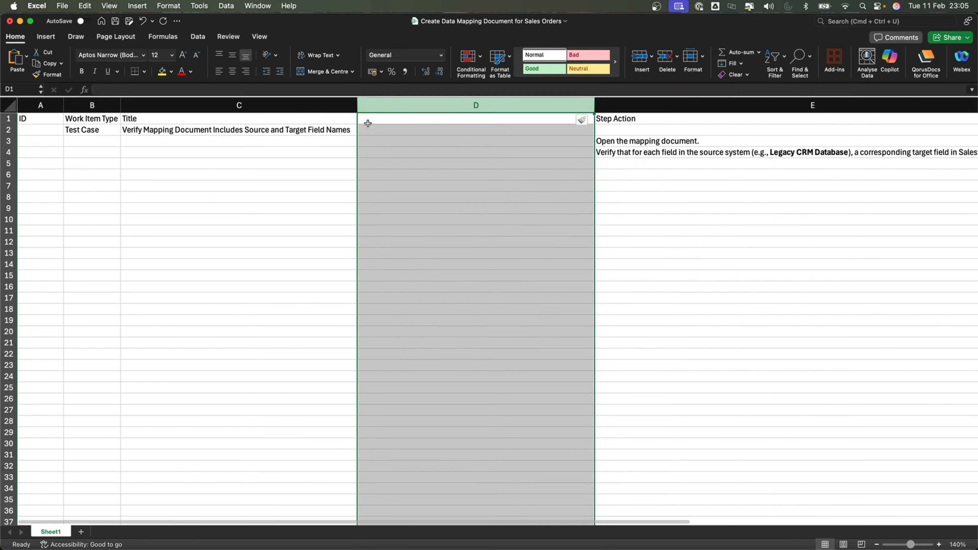
click(397, 118)
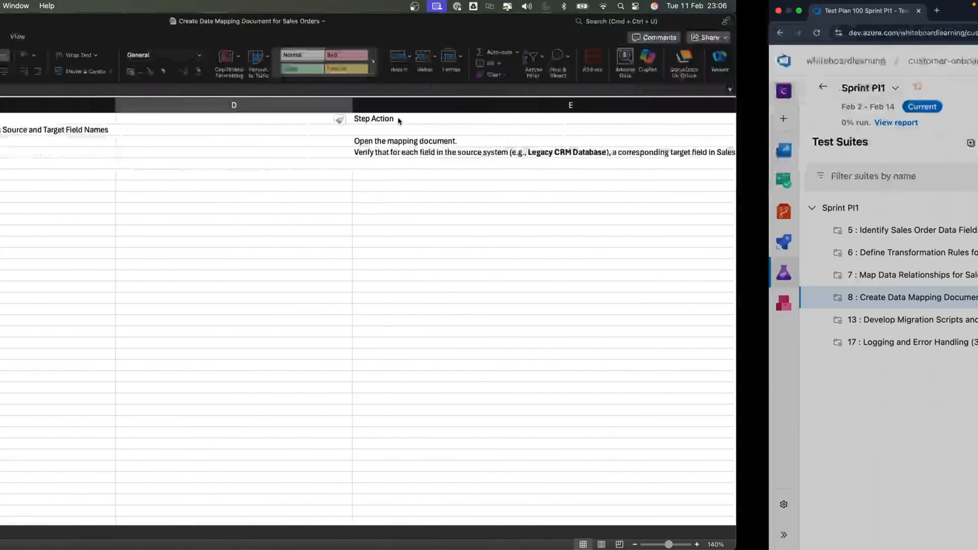
text(Test )
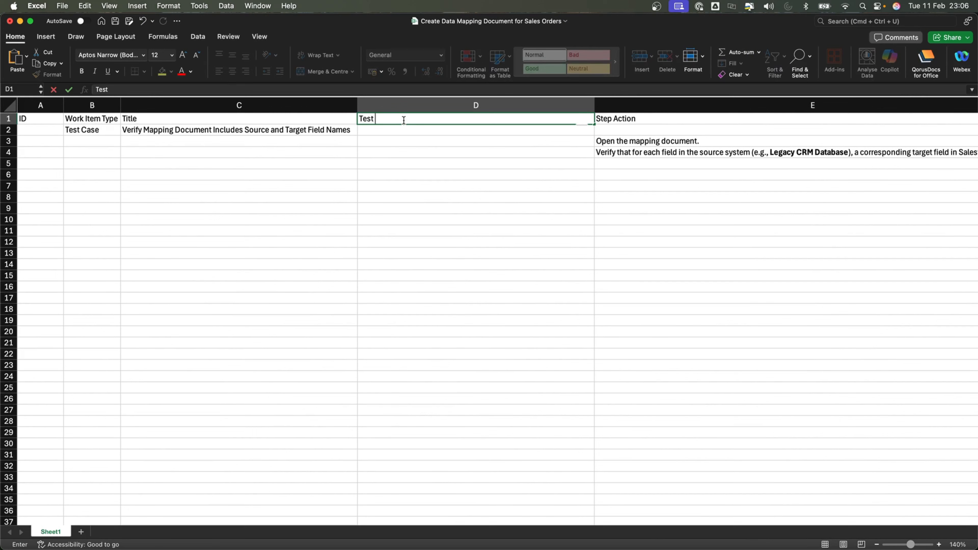
text(Step)
click(465, 187)
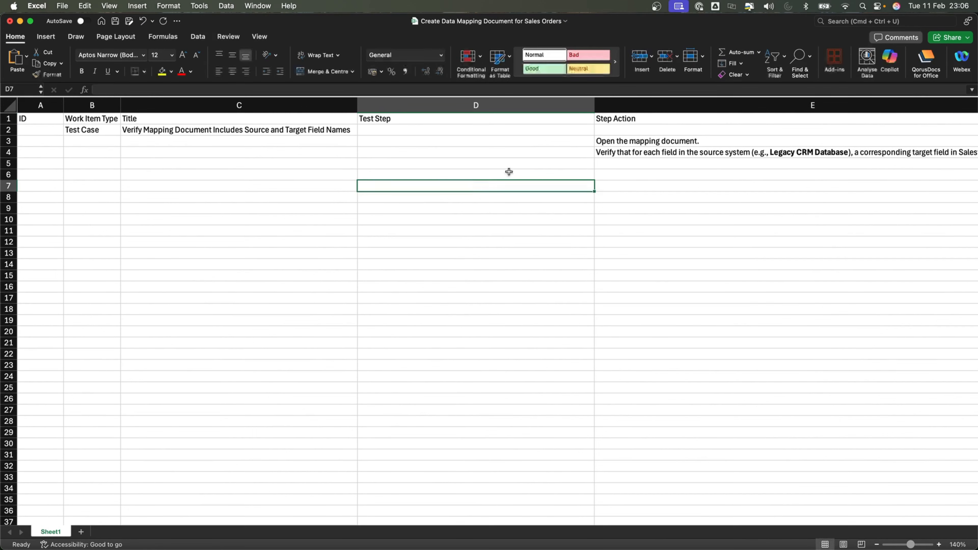
- Number the first test case's two steps by entering 1 in D3 and 2 in D4
click(572, 141)
text(1)
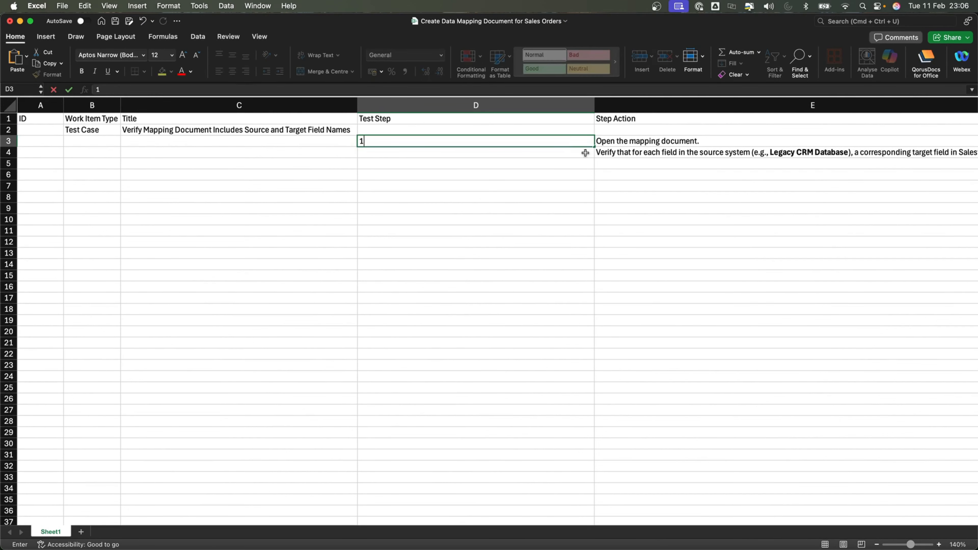
click(585, 153)
text(2)
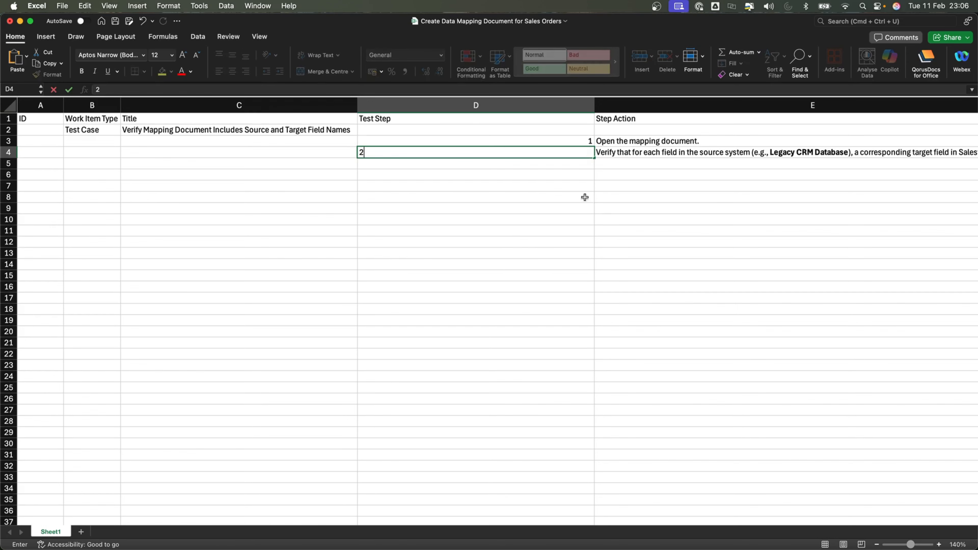
click(585, 197)
- Check the browser's import dialog for the required expected-result header, and return to the Excel workbook
key(ctrl+Right)
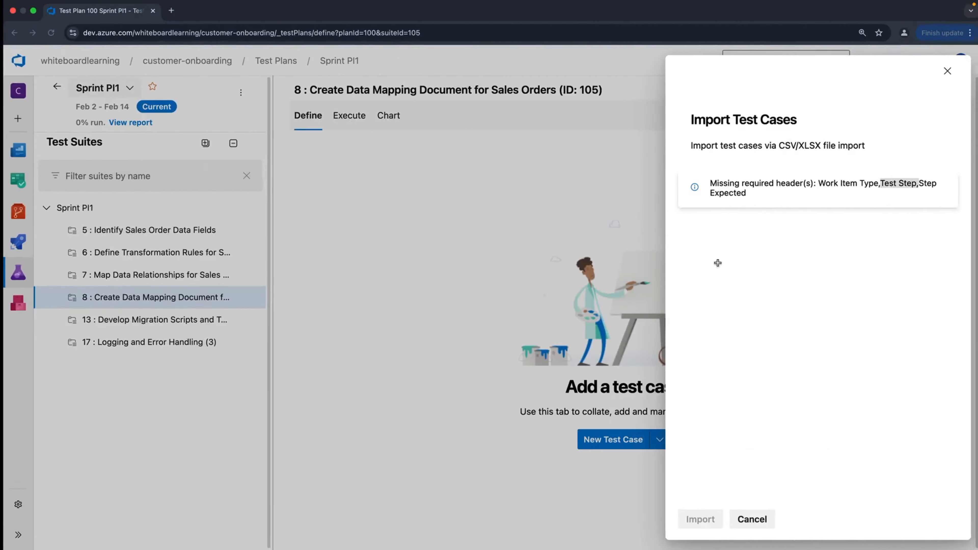
drag(916, 183, 923, 189)
key(ctrl+Left)
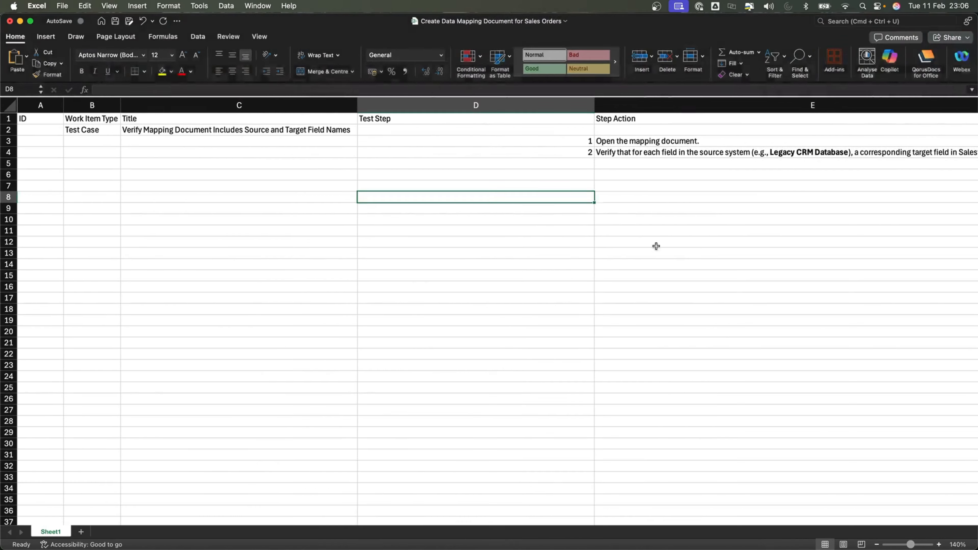
- Shorten the header in F1 to "Step Expected" and save the workbook
drag(478, 523, 684, 523)
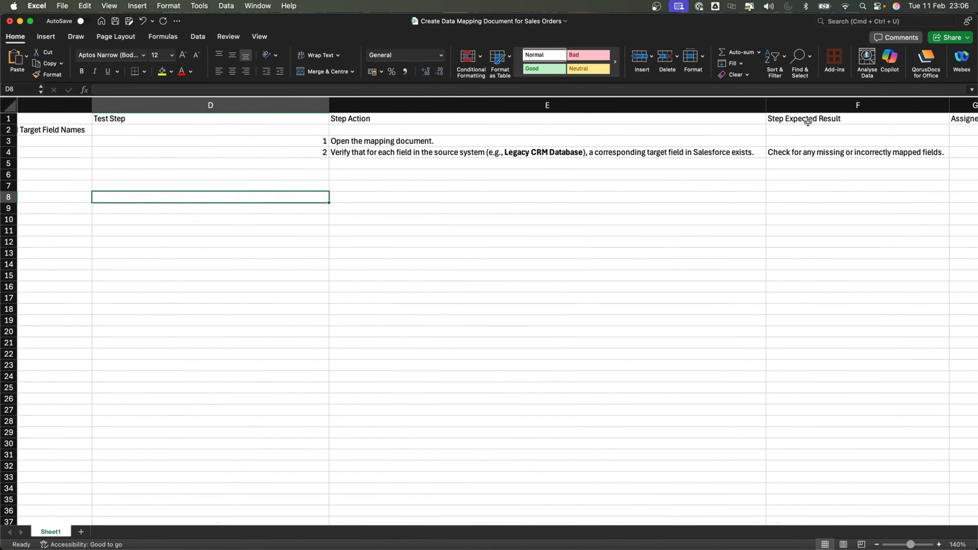
double_click(824, 120)
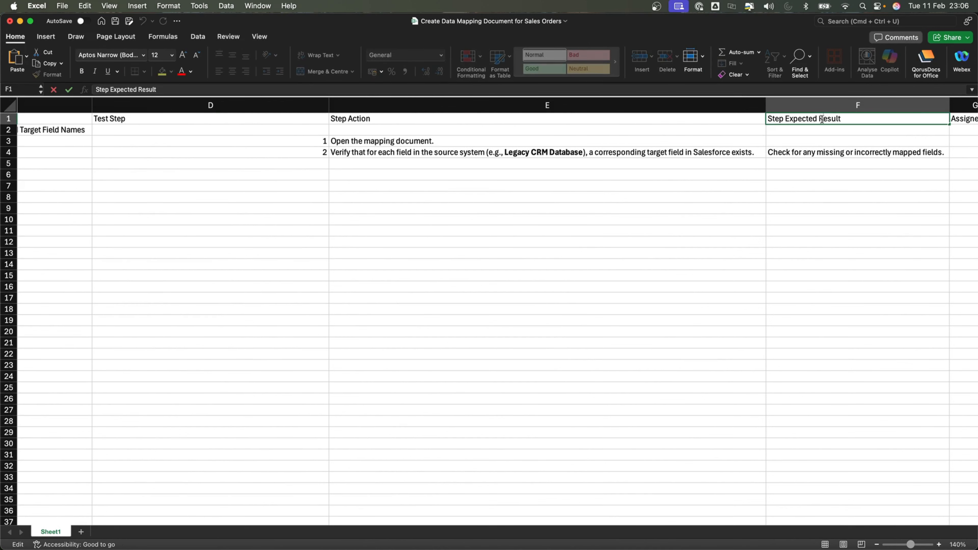
drag(817, 120, 843, 121)
key(BackSpace)
key(super+s)
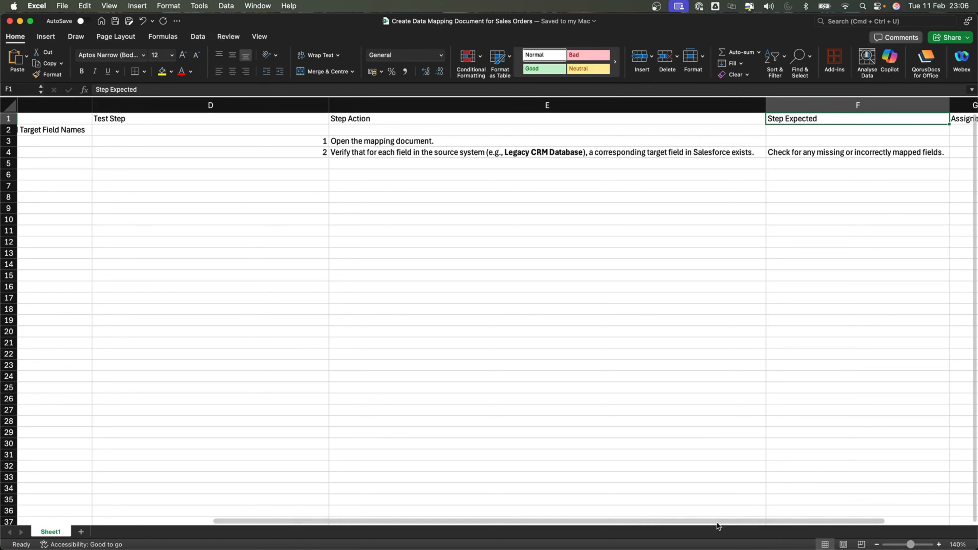
- Compare the workbook's header row with the required headers listed in the browser's import dialog
drag(718, 522, 521, 515)
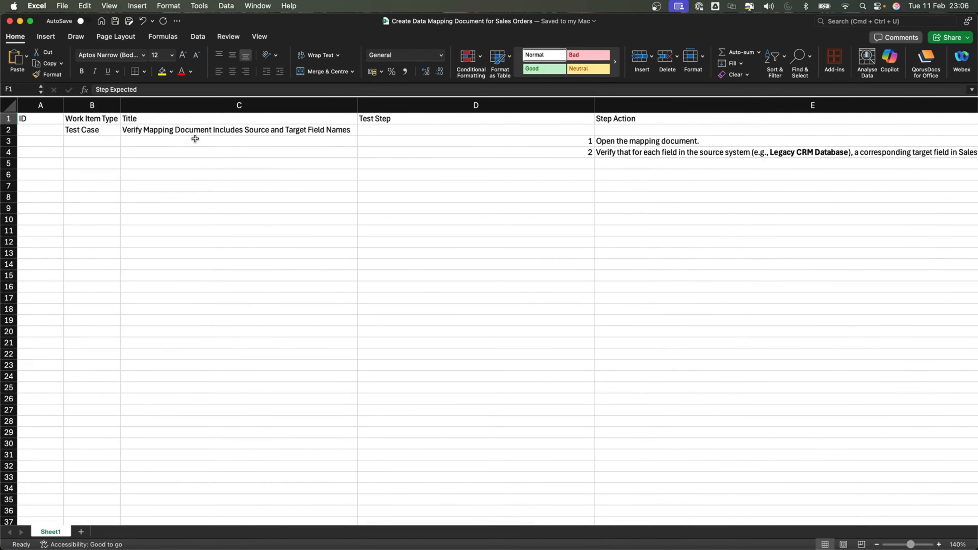
key(ctrl+Right)
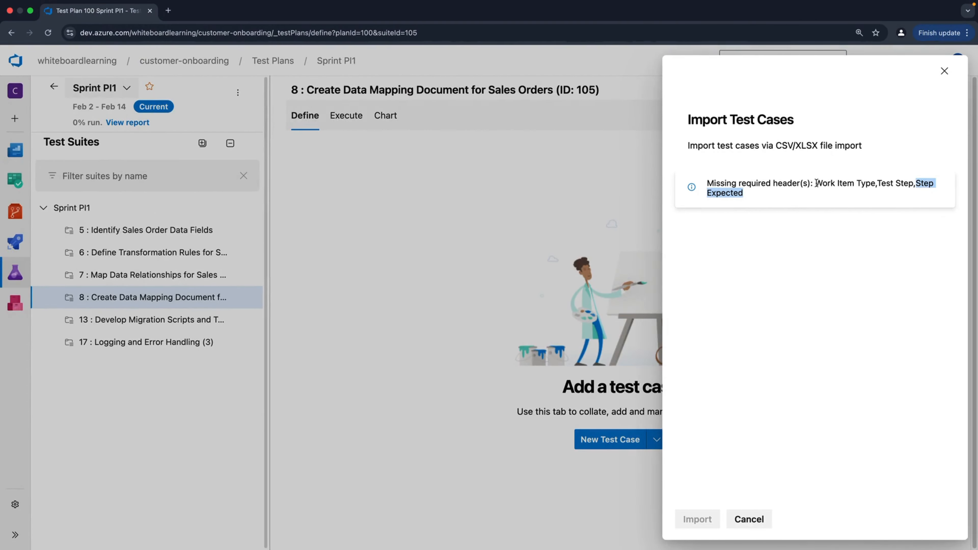
drag(817, 182, 882, 182)
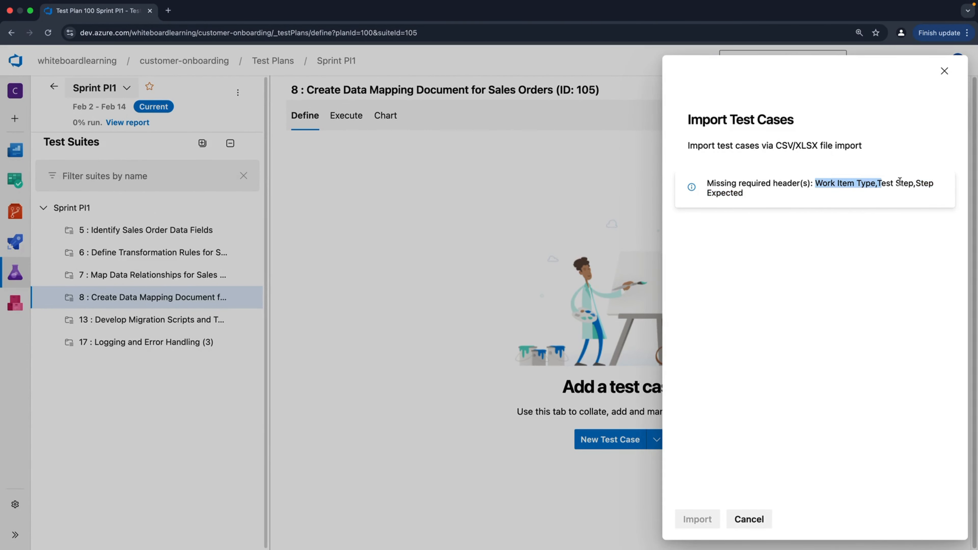
key(ctrl+Left)
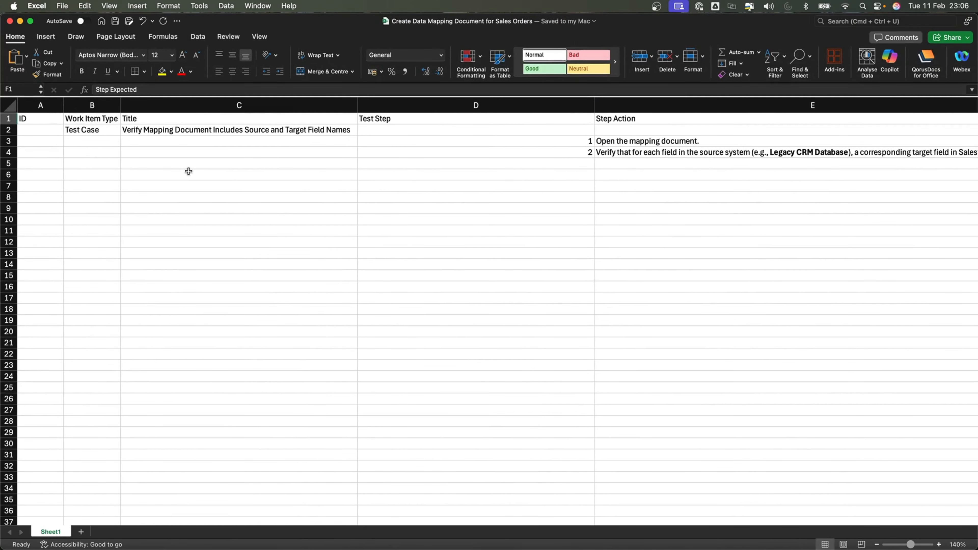
- Switch to Azure DevOps in the browser and restart the test case import for the Create Data Mapping Document suite
key(ctrl+Right)
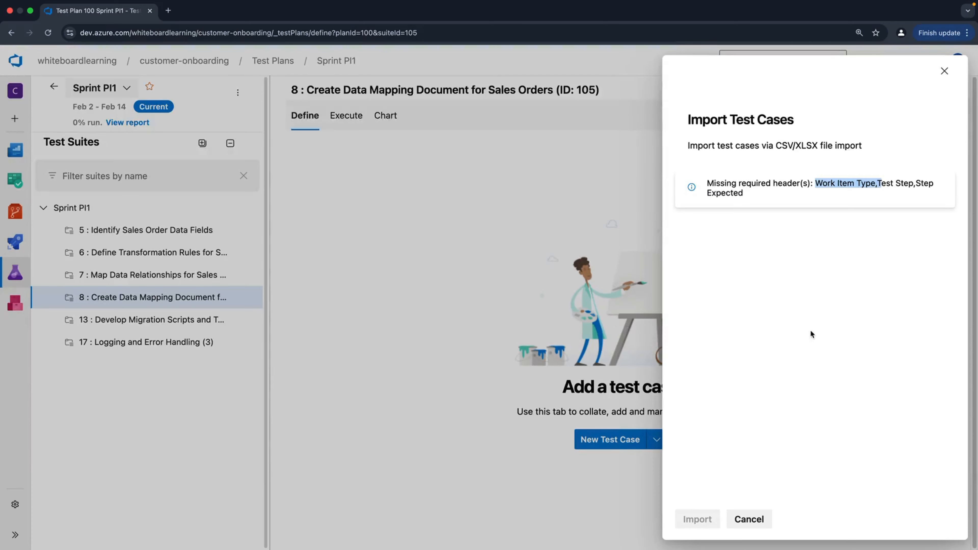
click(812, 334)
click(747, 520)
click(787, 122)
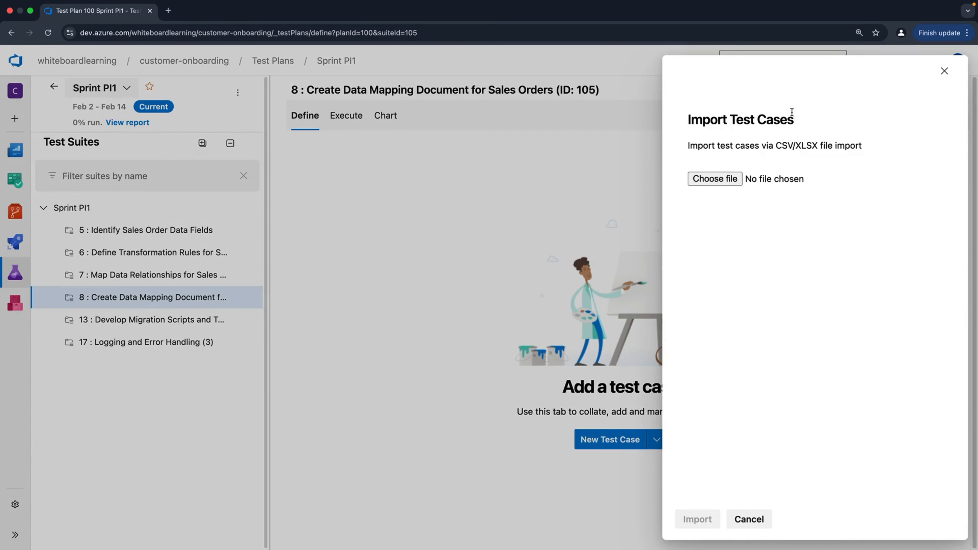
click(721, 180)
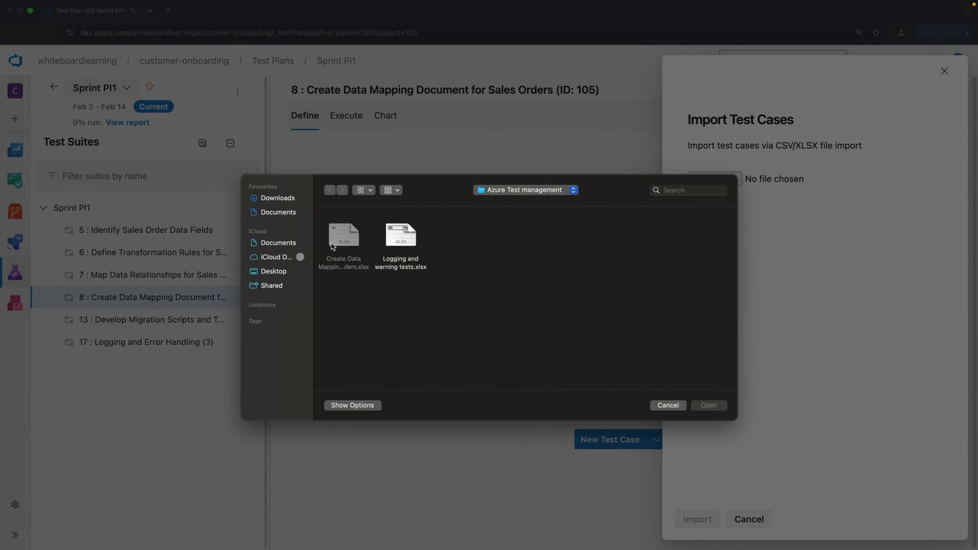
click(673, 405)
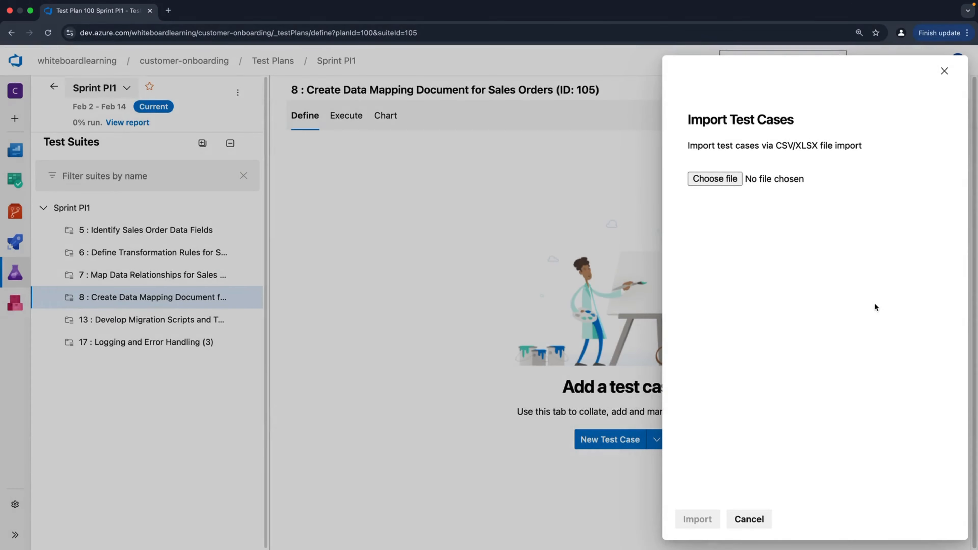
- Import the Create Data Mapping Document for Sales Orders workbook into the suite and confirm the overwrite
click(714, 179)
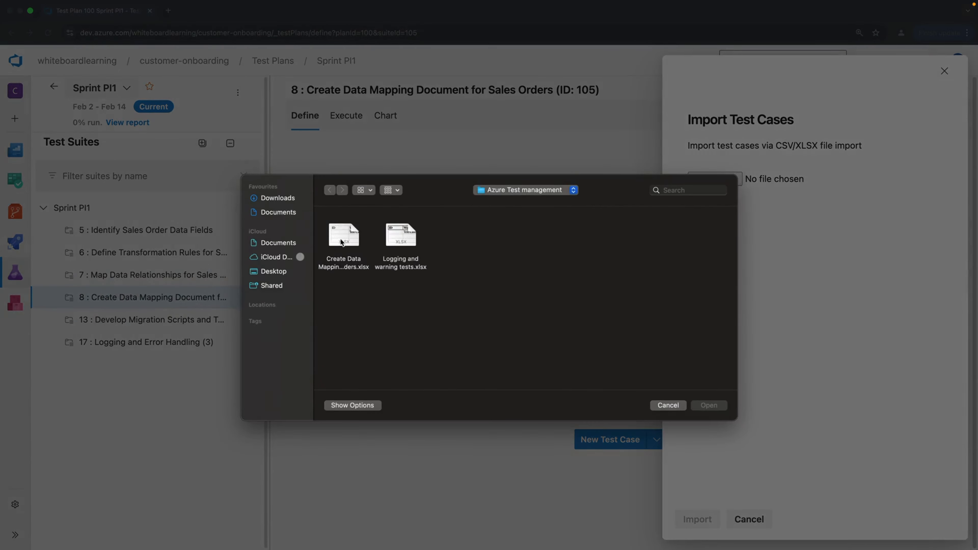
click(341, 239)
click(706, 406)
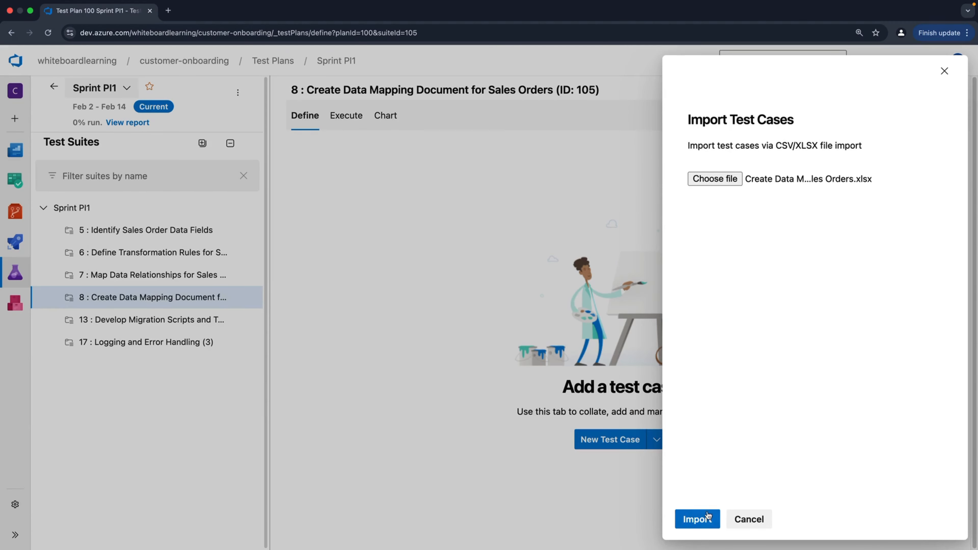
click(703, 520)
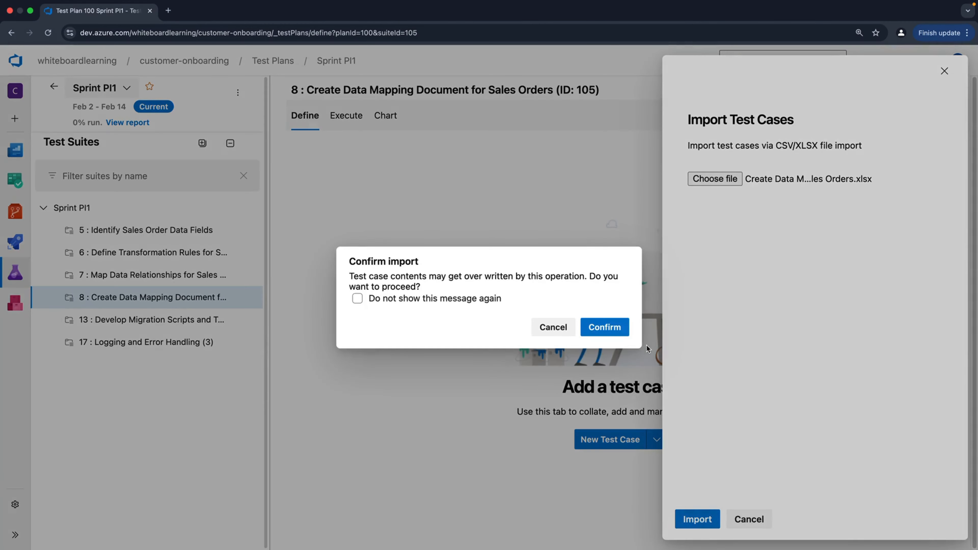
click(605, 327)
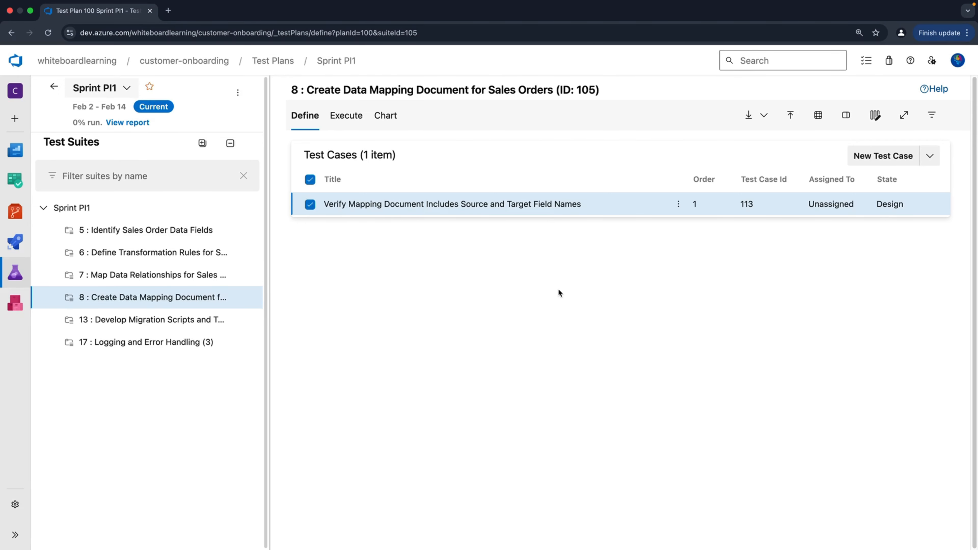
- Return to the Excel workbook and add a "Test Case" row in row 5 titled "Verify Data Types in Mapping Document"
key(ctrl+Left)
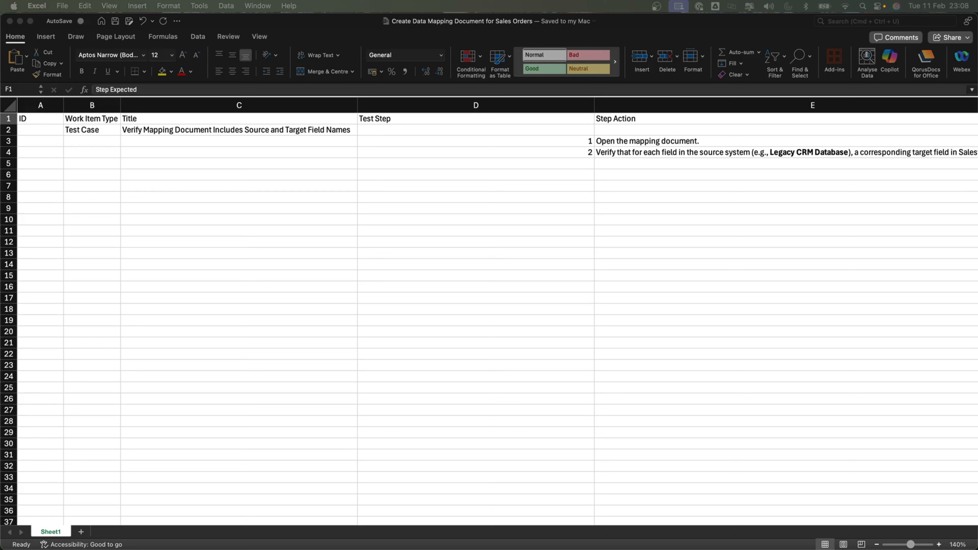
click(192, 162)
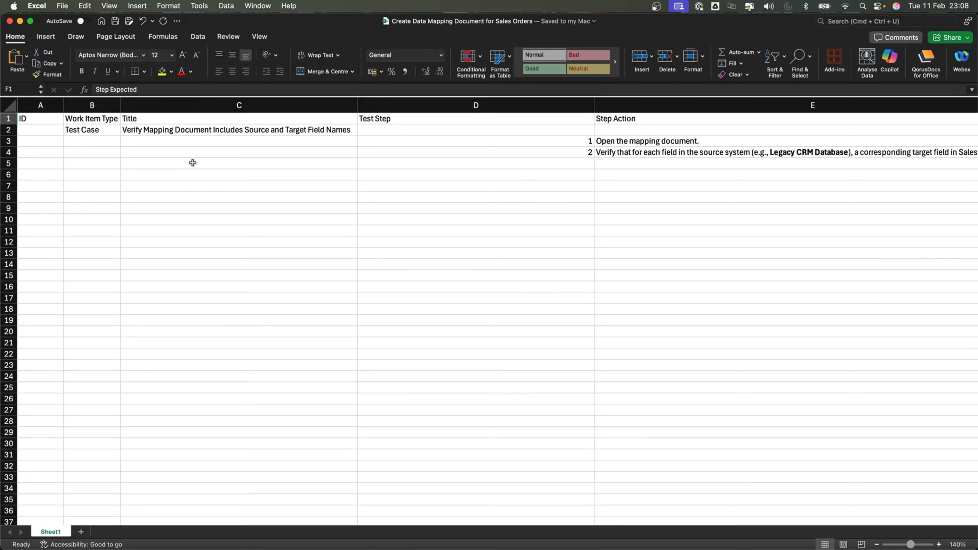
click(177, 163)
click(102, 162)
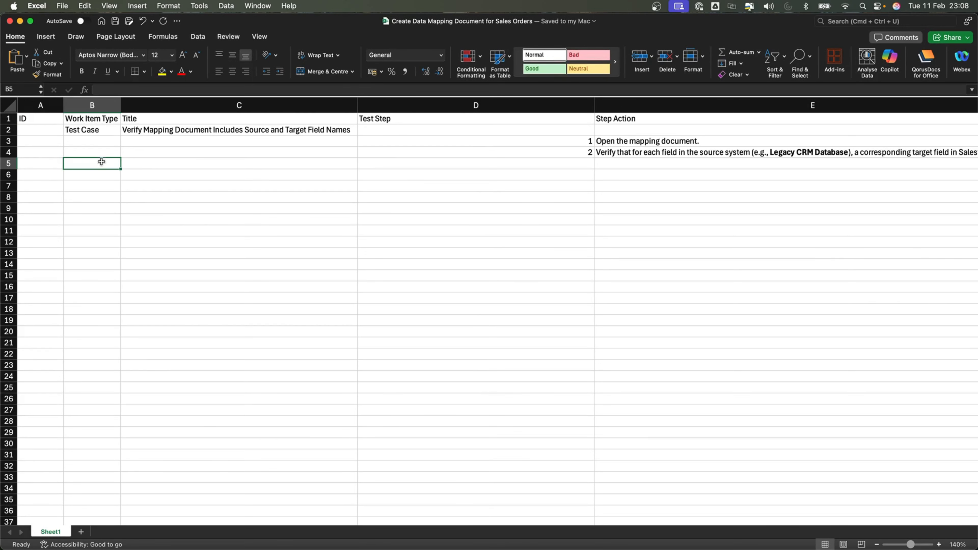
text(Test)
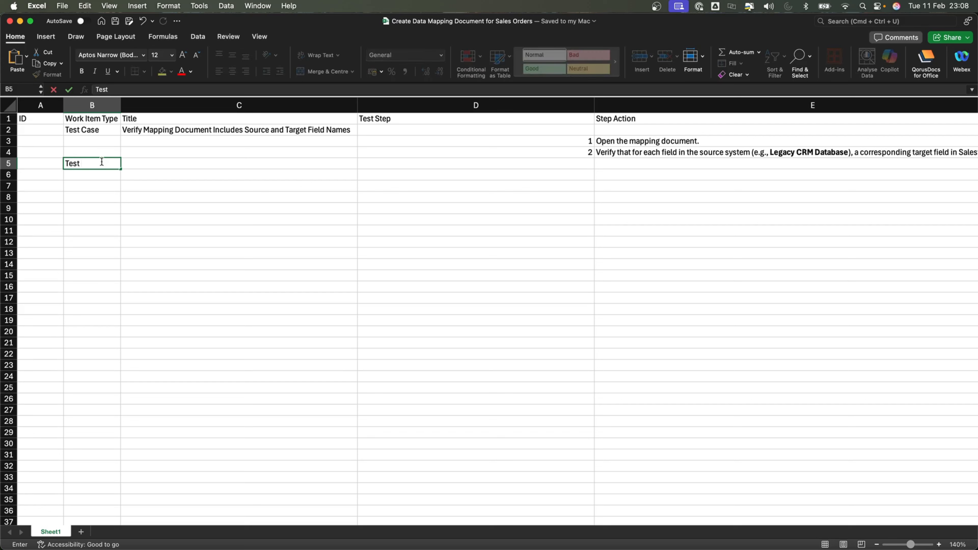
text( Case)
key(Tab)
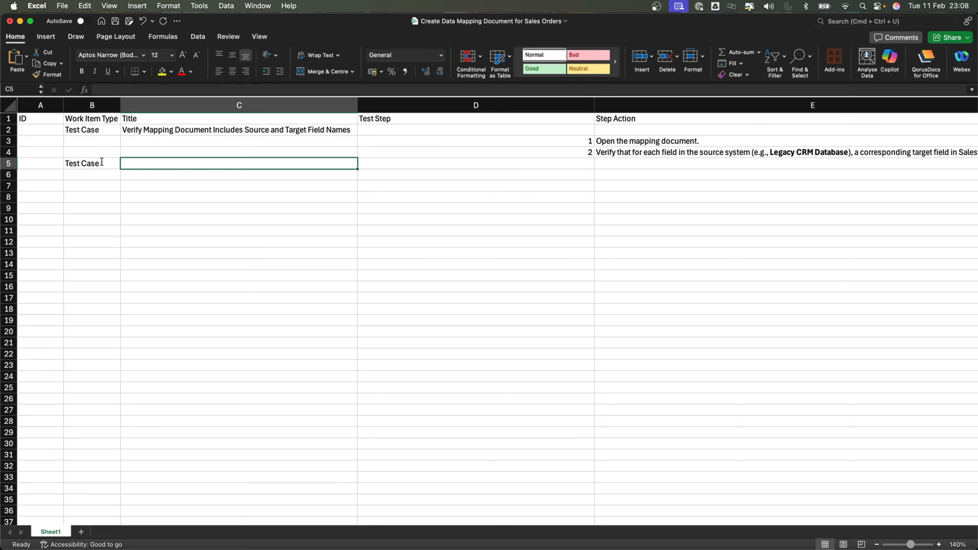
text(Verify Data Types in Mapping Document)
click(380, 163)
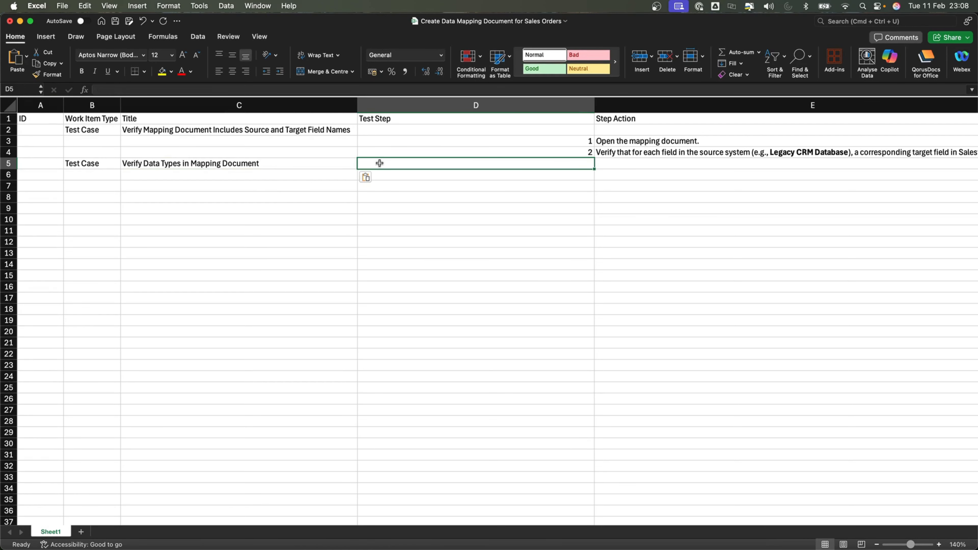
- In row 6, add test step 1 with the action "Compare the data types in the mapping document with the actual system definitions."
click(494, 176)
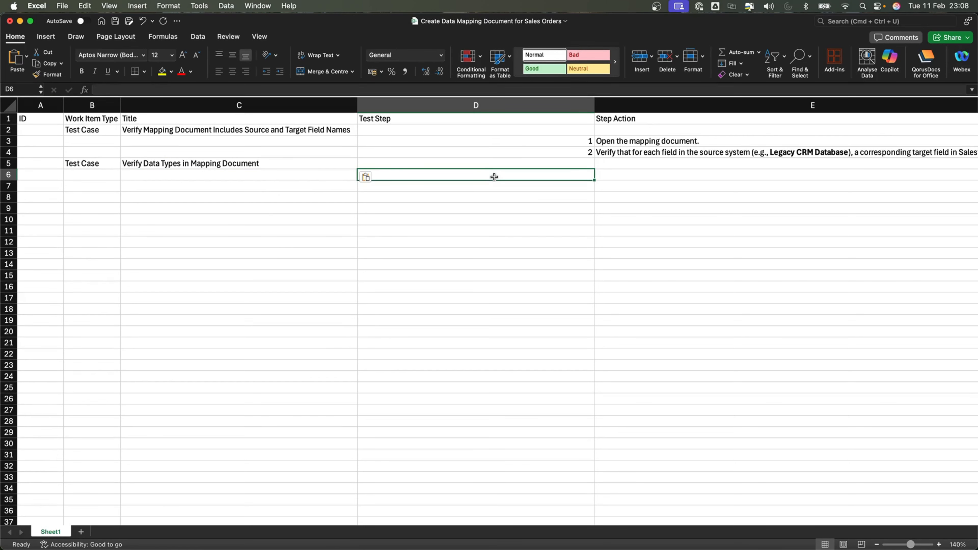
text(1)
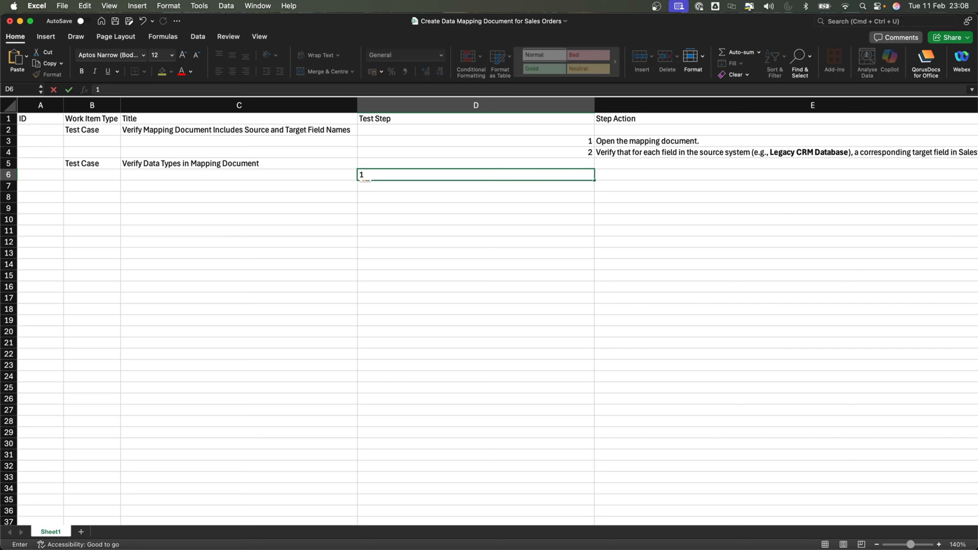
key(super+Tab)
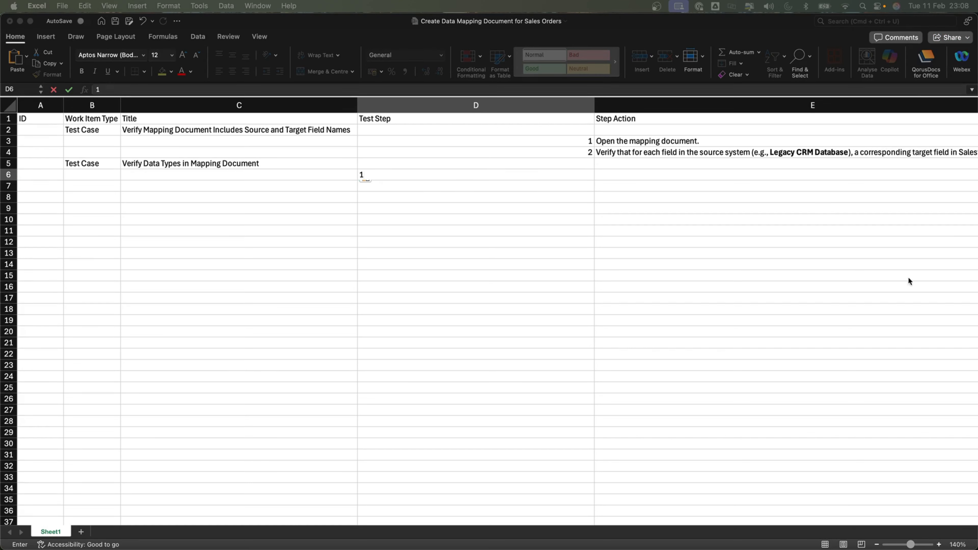
click(636, 173)
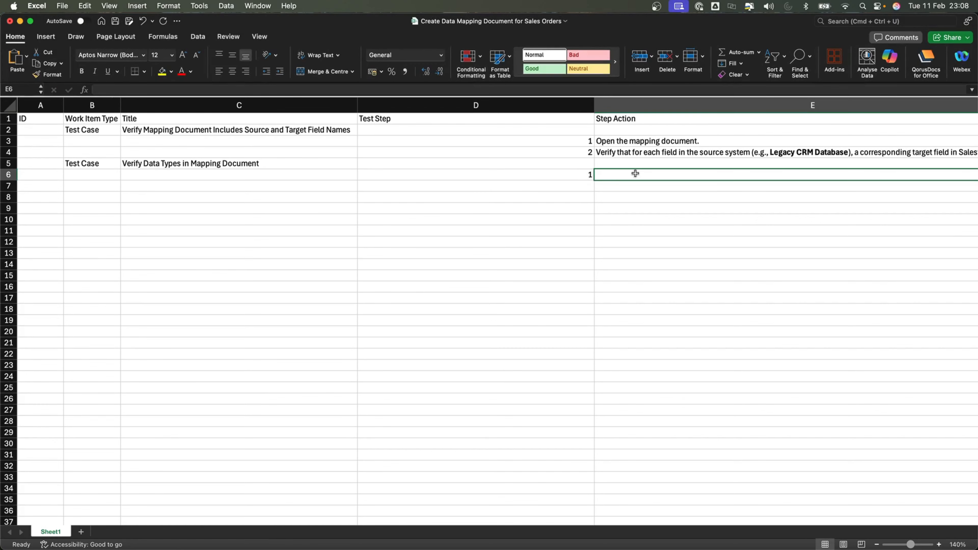
text(Compare the data types in the mapping document with the actual system definitions.)
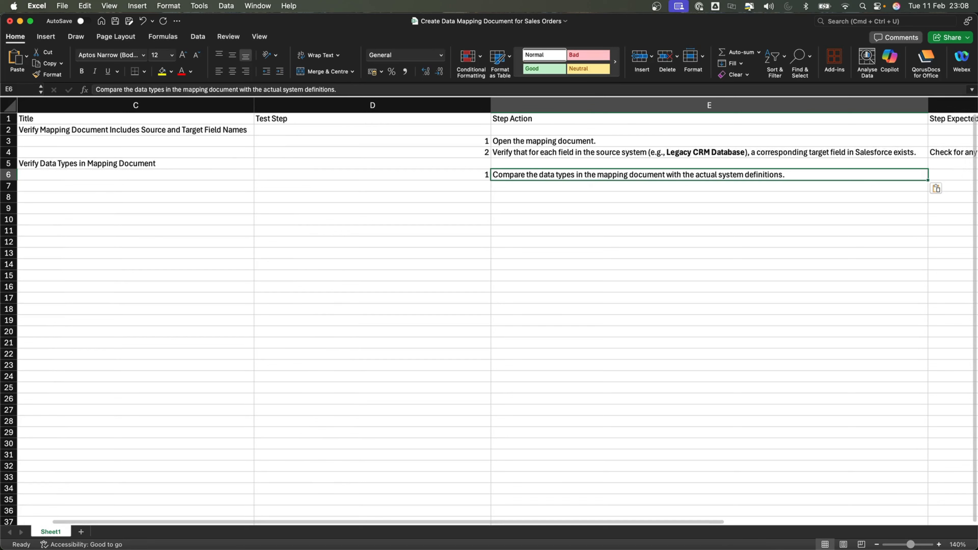
- Enter "Verify any required data type conversions." as the Step Expected text in row 6
key(super+Tab)
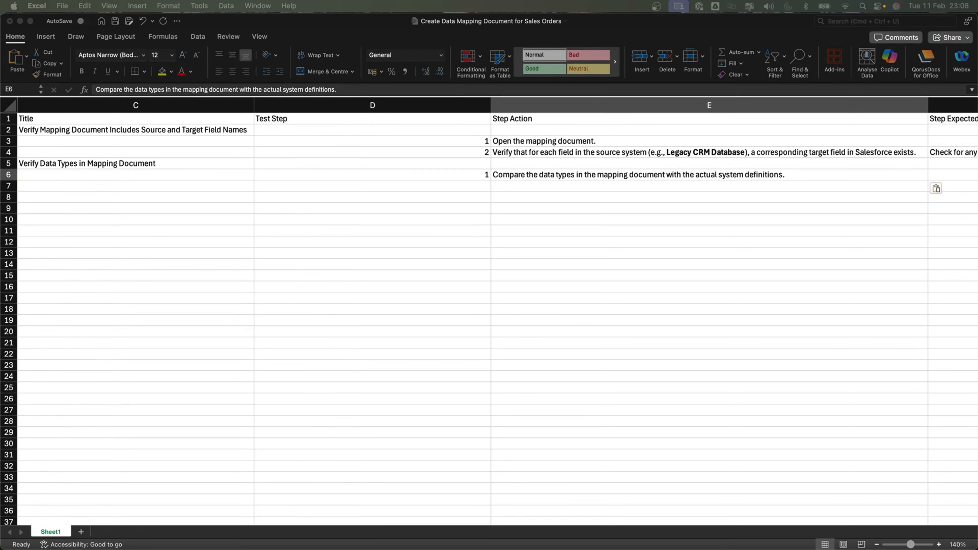
click(936, 171)
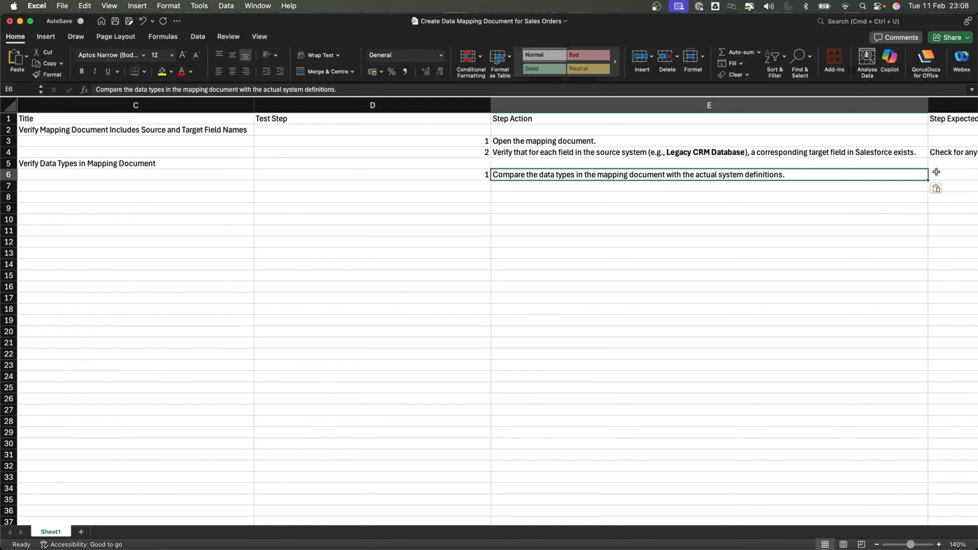
click(936, 171)
text(Verify any required data type conversions.)
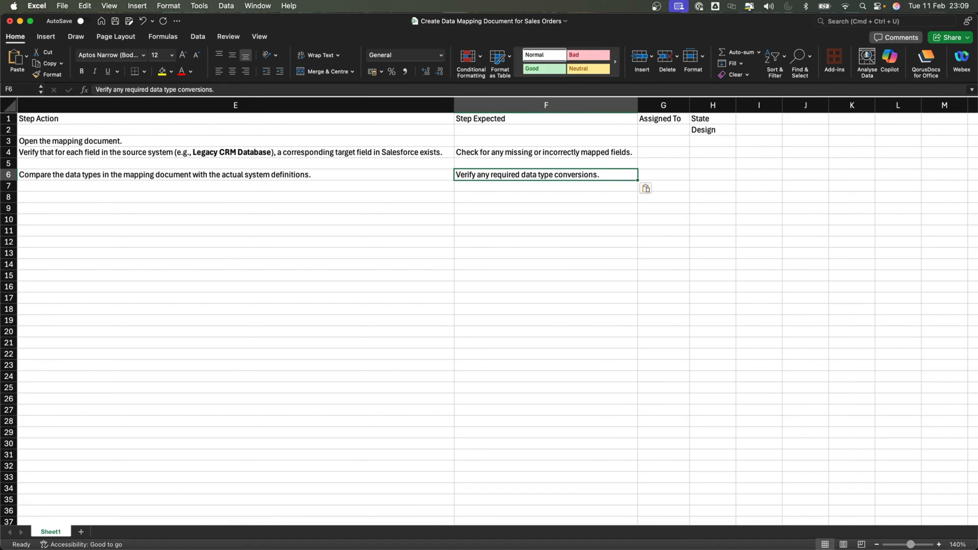
- Move the data type conversions text from F6 to the Step Action cell in row 7 and number it as test step 2
key(super+Tab)
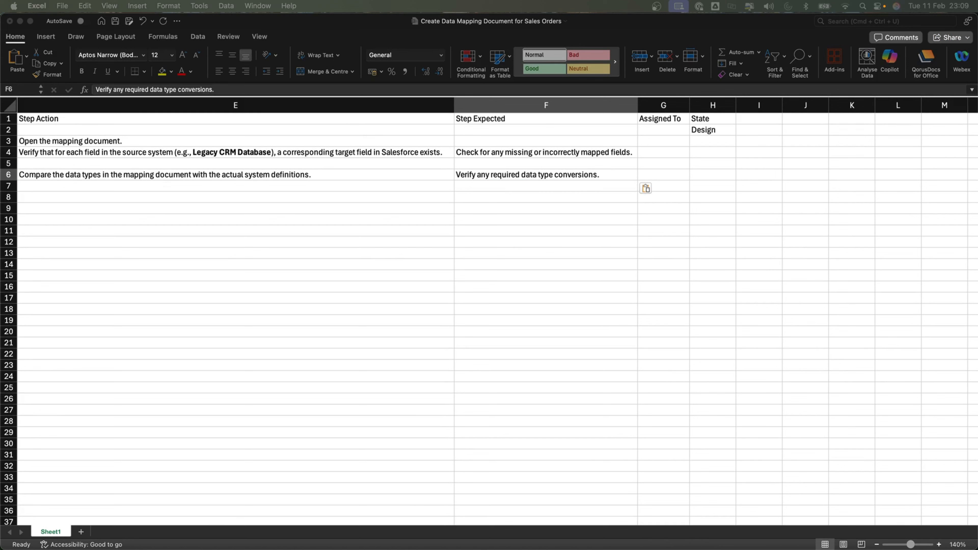
click(527, 177)
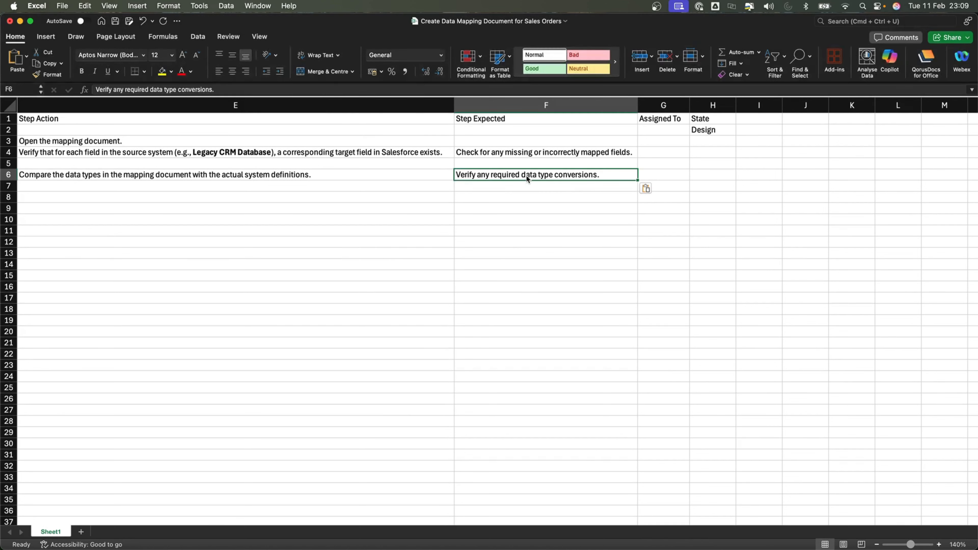
key(super+c)
click(386, 186)
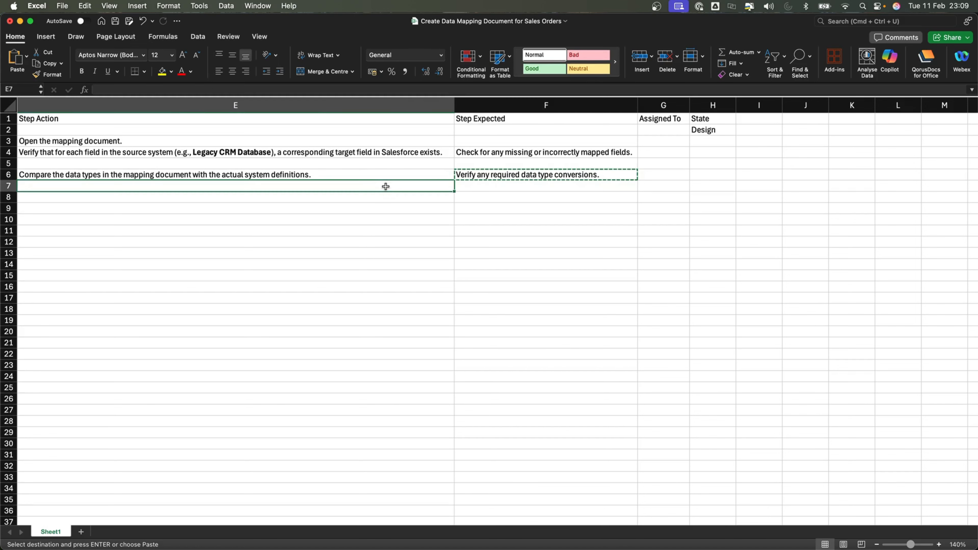
key(super+v)
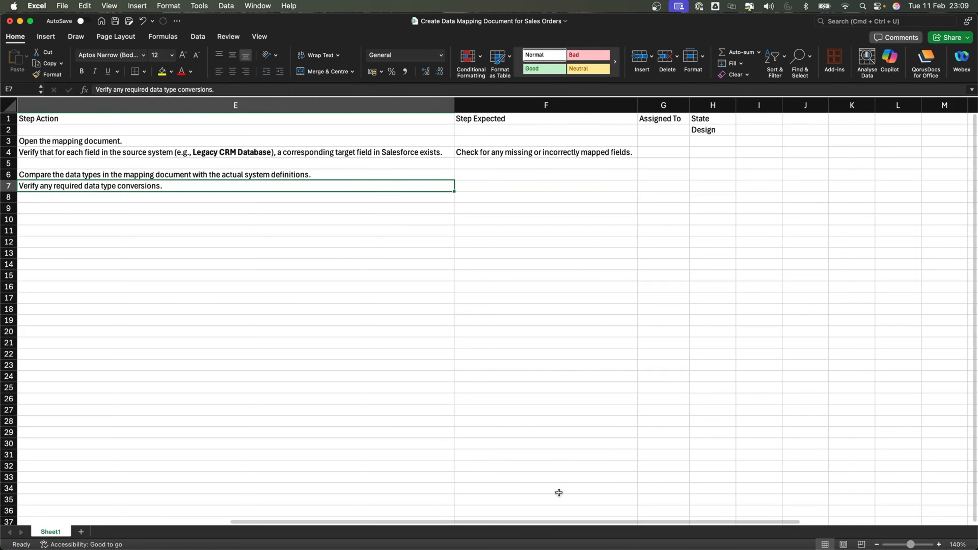
drag(565, 522, 429, 511)
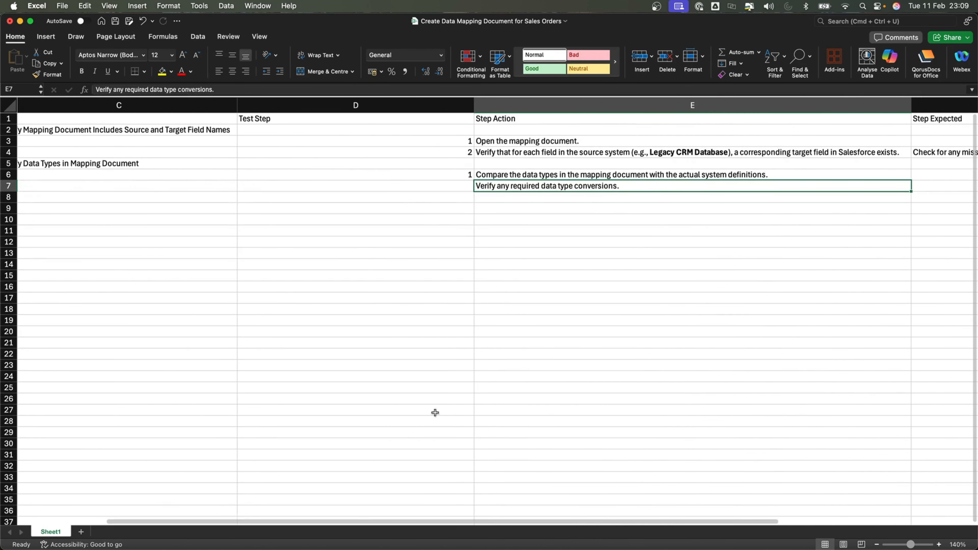
click(467, 185)
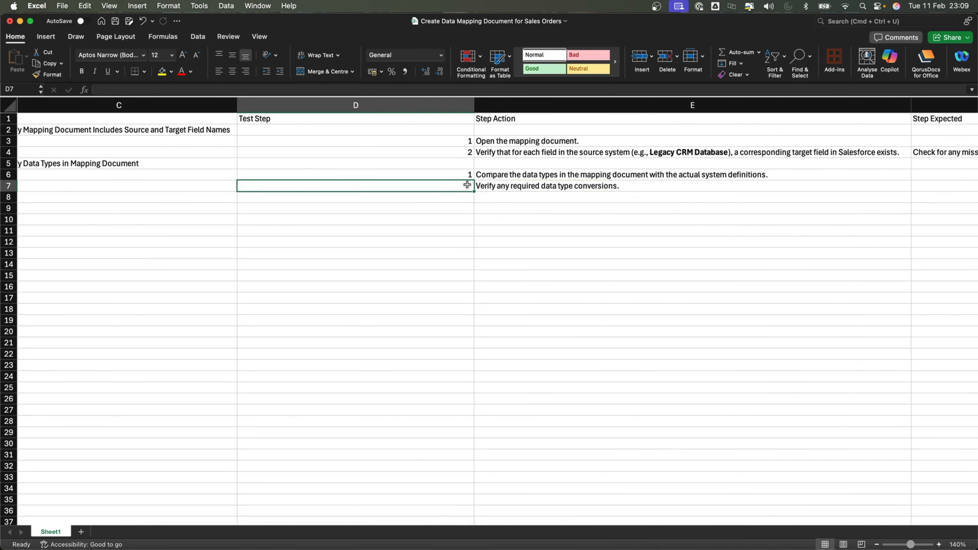
text(2)
- In F7, enter "All mapped fields have correct data types, and appropriate conversions are defined where necessary." and widen column F to fit it
key(super+Tab)
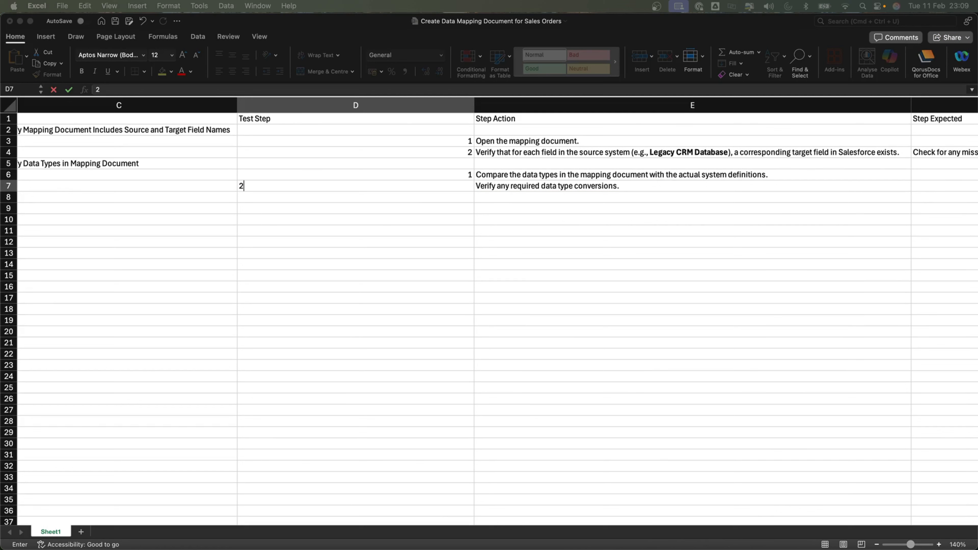
click(932, 185)
key(super+v)
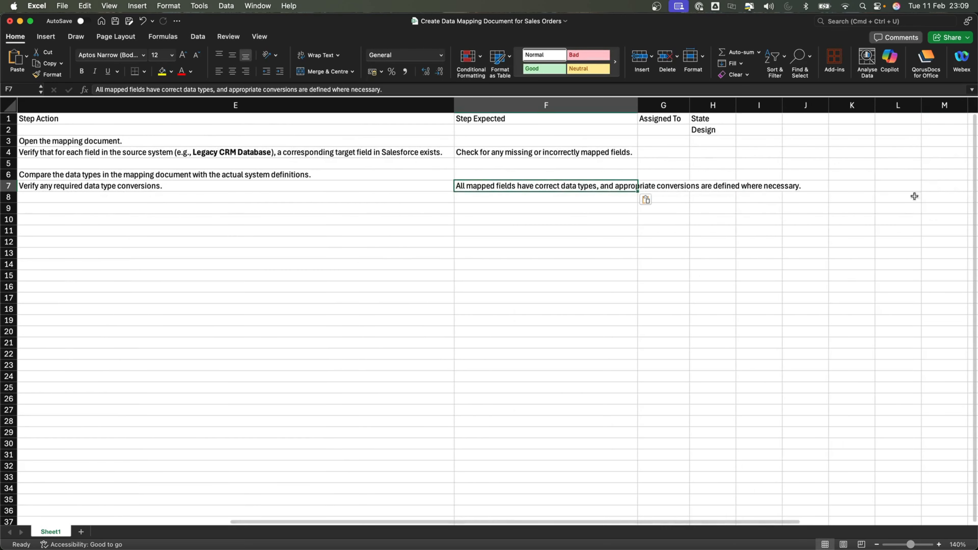
click(866, 226)
drag(638, 100, 811, 101)
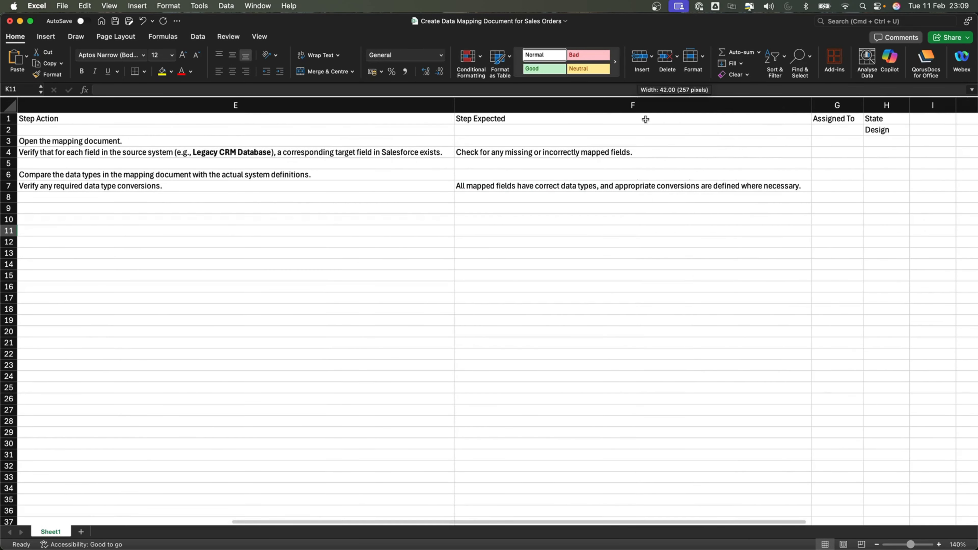
click(711, 248)
- Set the State of the test case in row 5 to "Design"
click(871, 187)
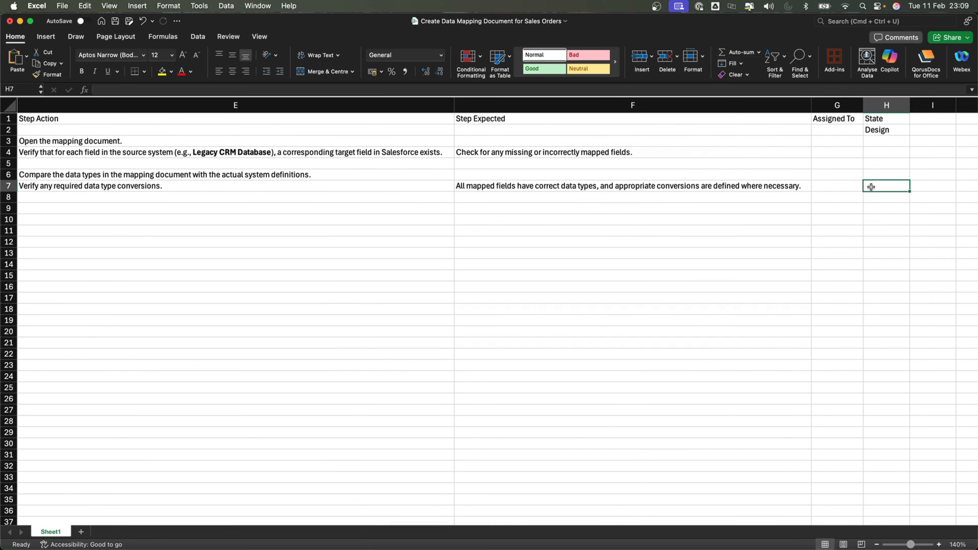
click(876, 174)
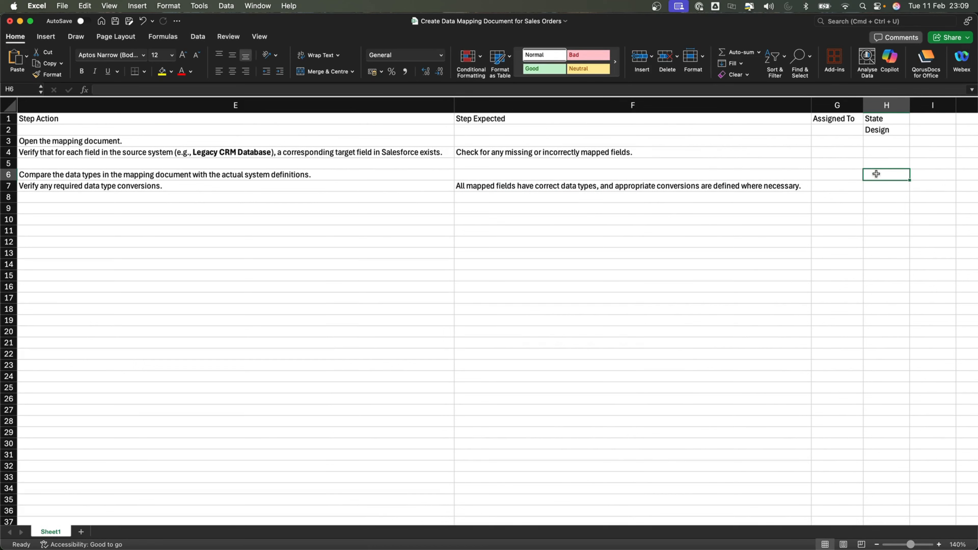
click(875, 162)
text(D)
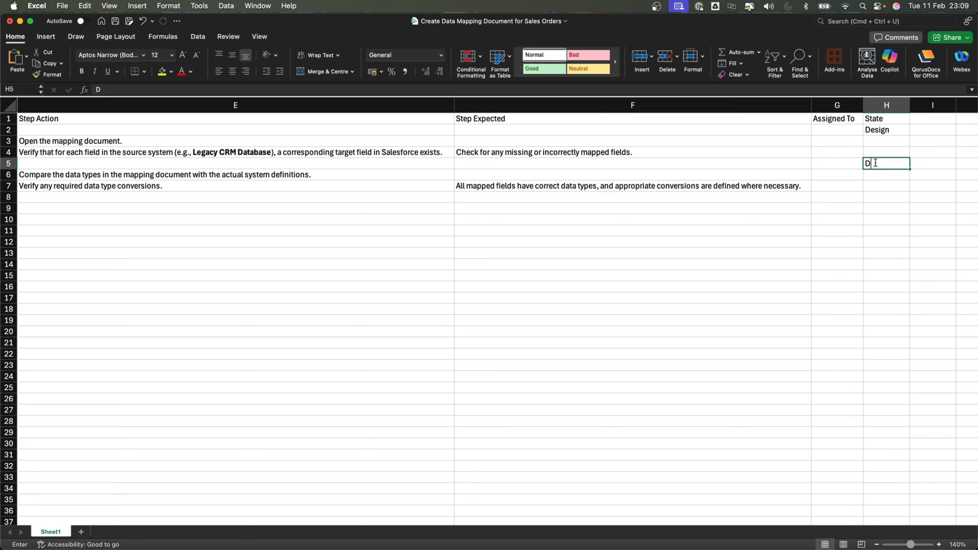
text(esign)
click(853, 242)
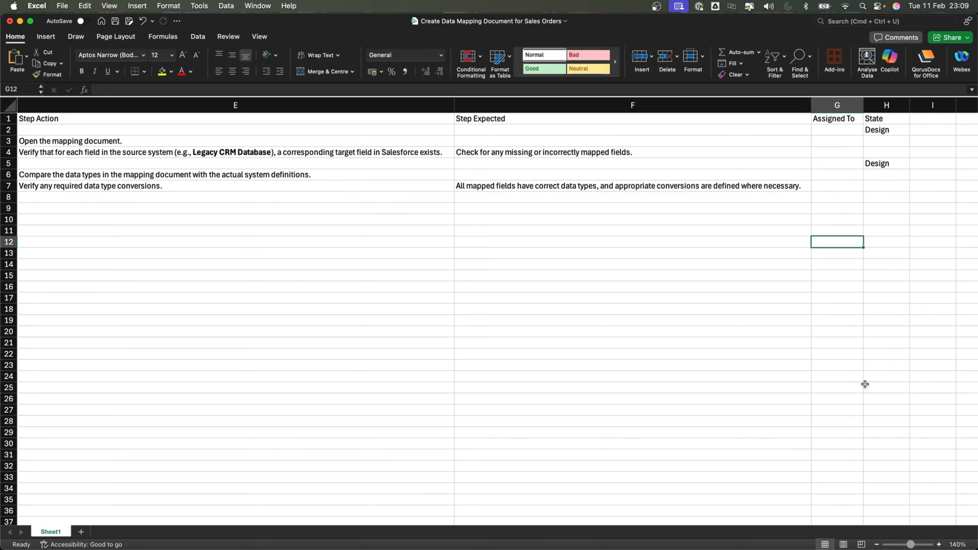
- Change the step action in E3 to "Open the mapping document and verify the fields"
drag(659, 523, 285, 507)
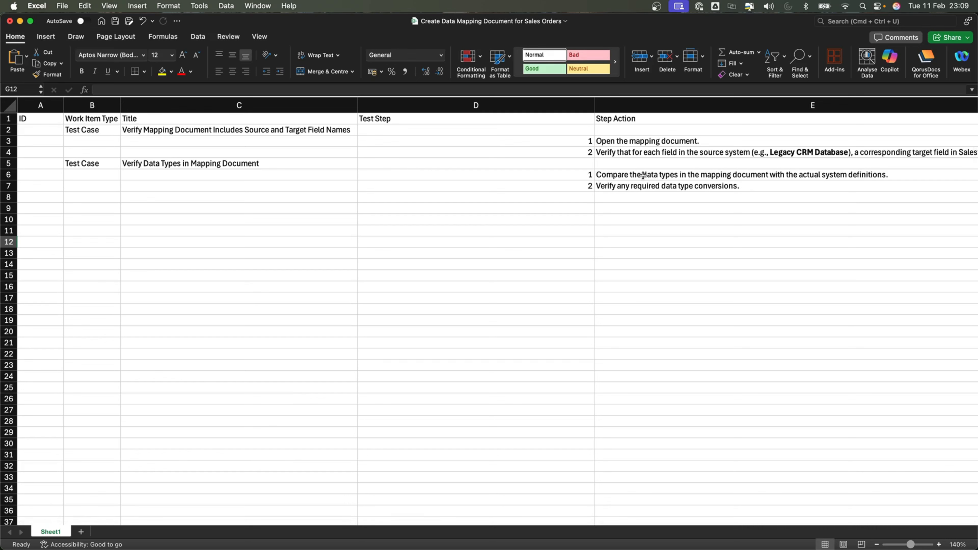
click(696, 143)
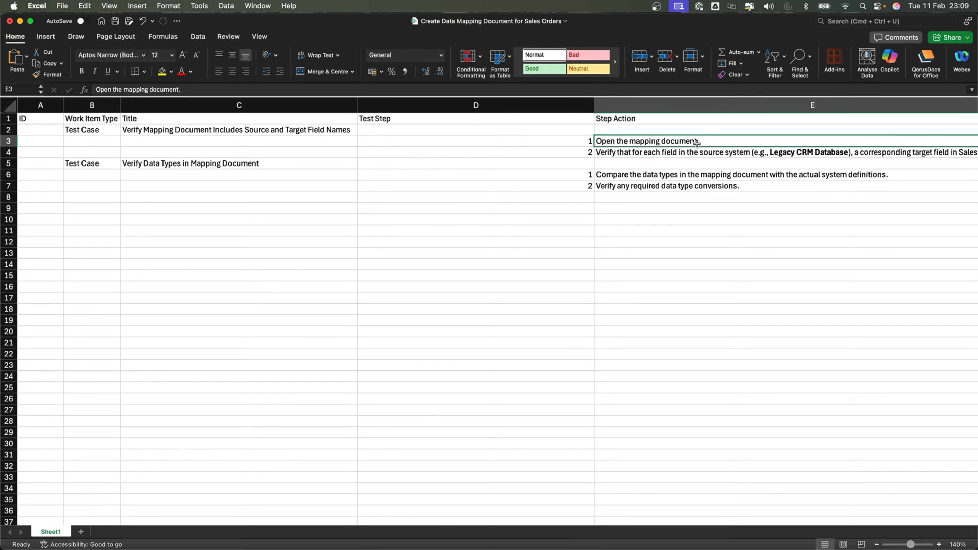
double_click(711, 142)
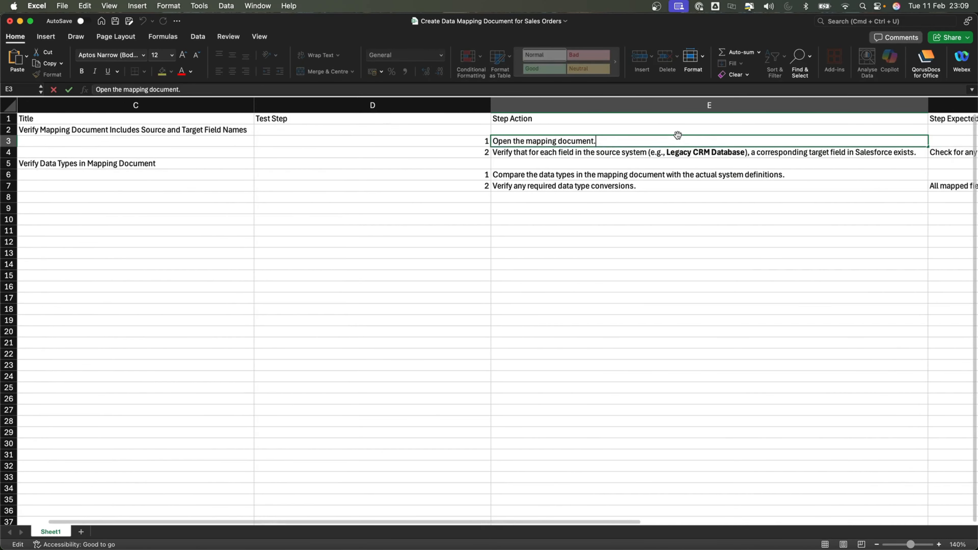
key(BackSpace)
text(and )
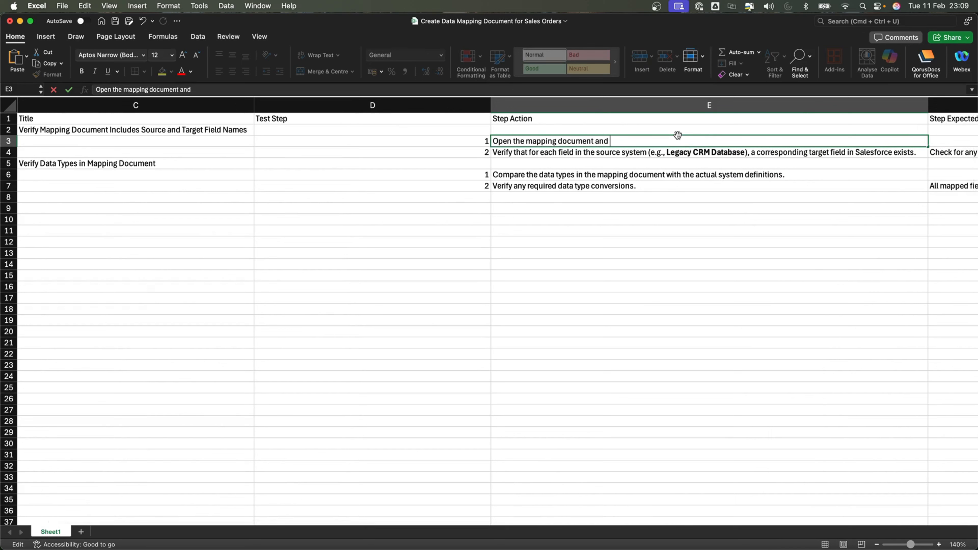
text(verify the fields)
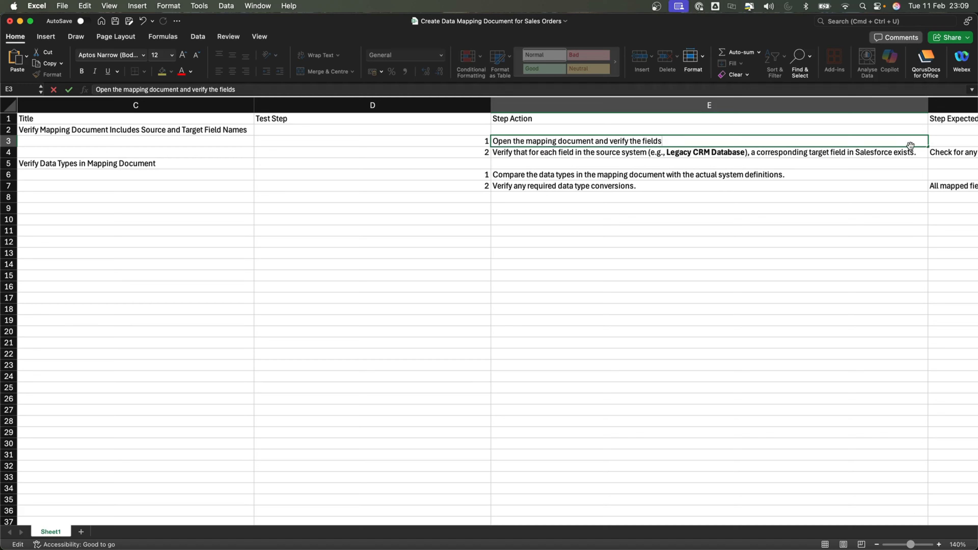
- Start the expected result in F3 with the text "Field data should have"
click(940, 143)
text(Field)
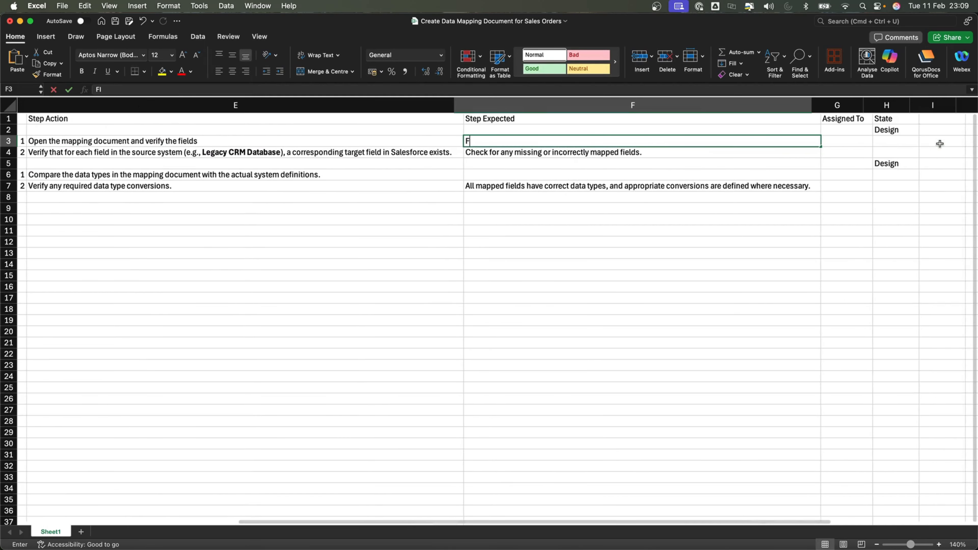
key(BackSpace)
key(BackSpace)
key(BackSpace)
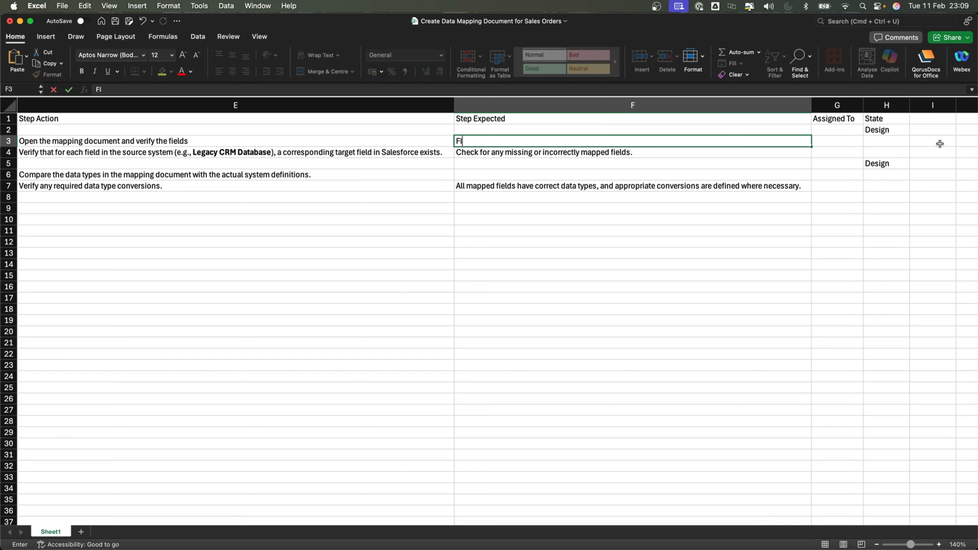
text(ield data shoul)
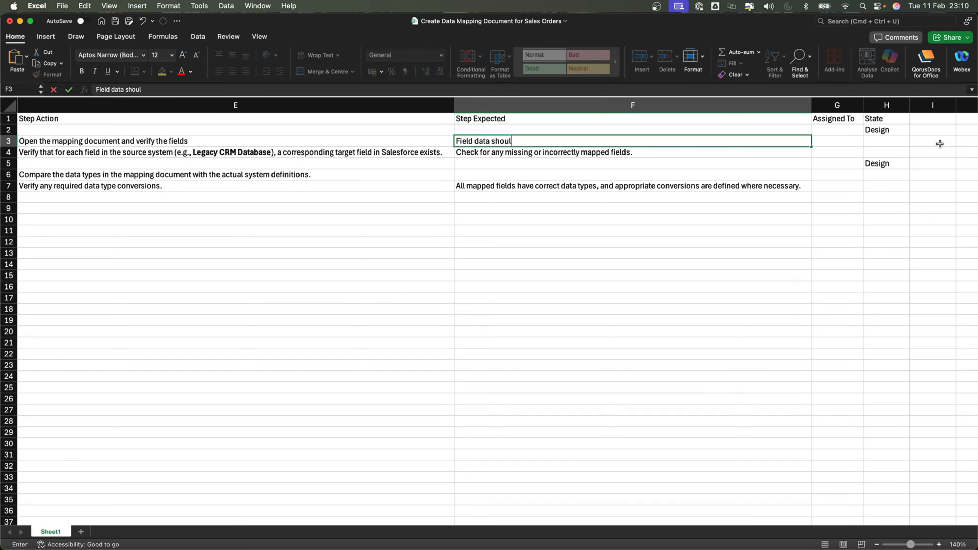
text(d have)
- Complete the expected result in F3 by appending "Source: order_date (DATE) → Target: Order_Date__c (Date)"
key(super+Tab)
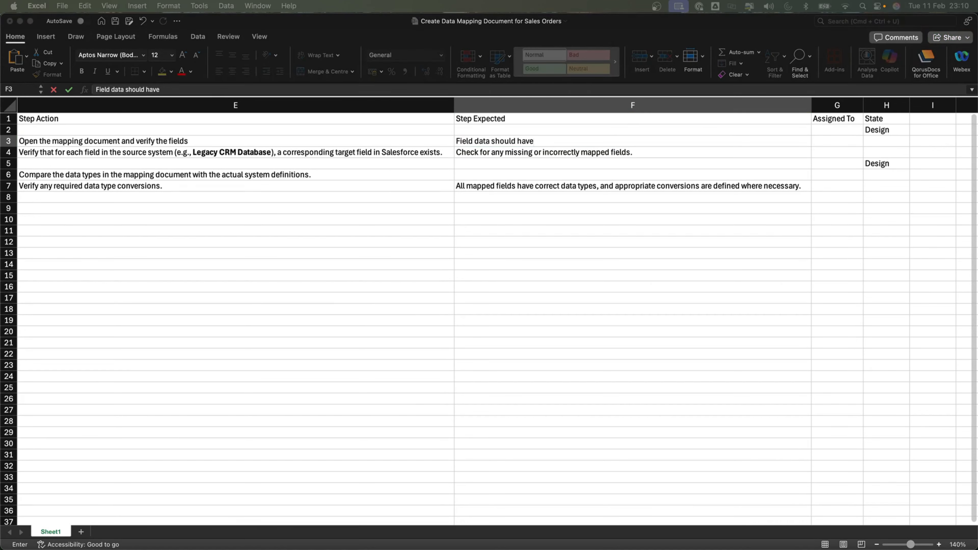
click(671, 153)
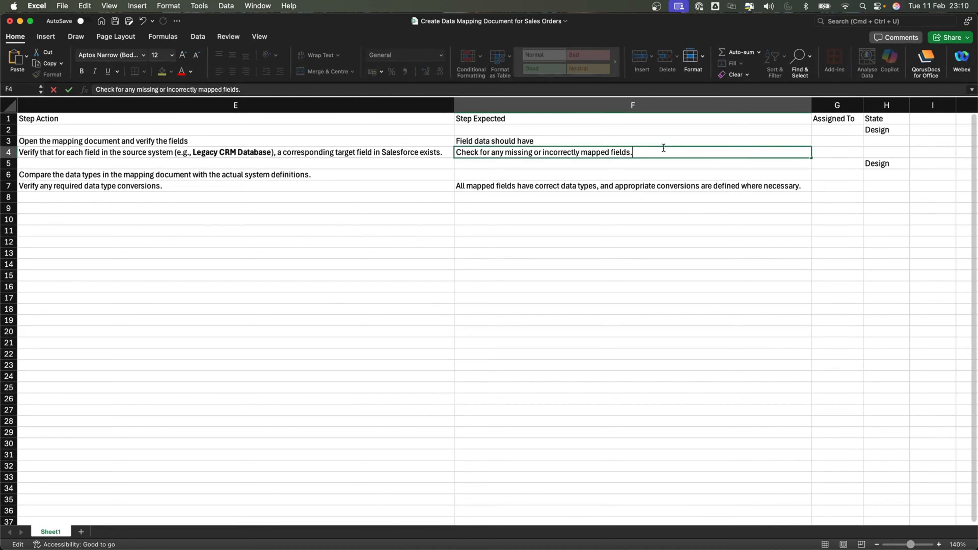
key(Up)
key(Up)
double_click(629, 140)
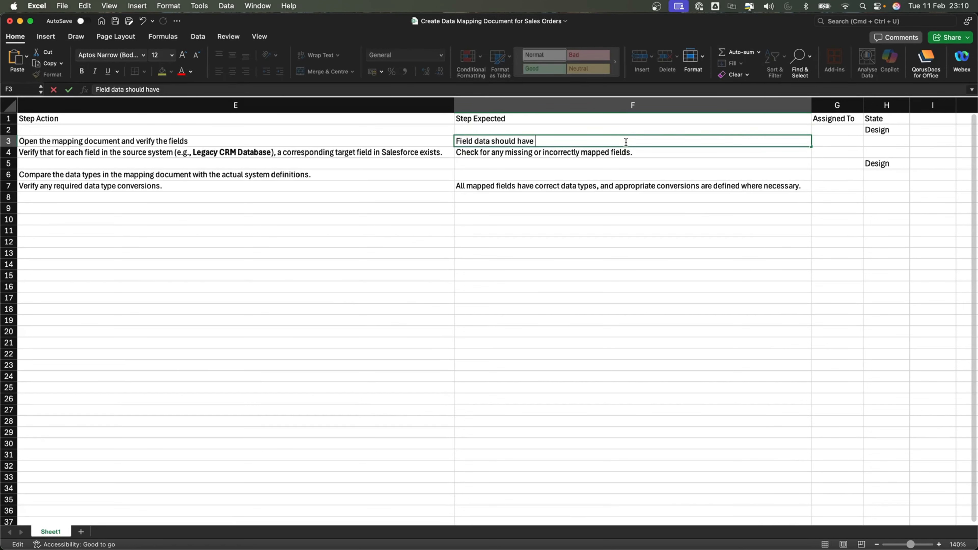
text(Source: order_date (DATE) → Target: Order_Date__c (Date))
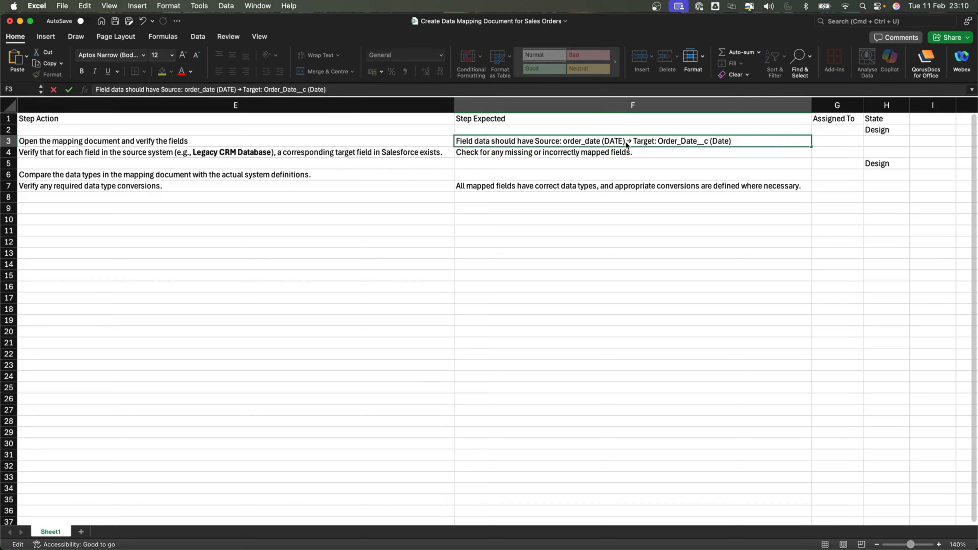
click(726, 189)
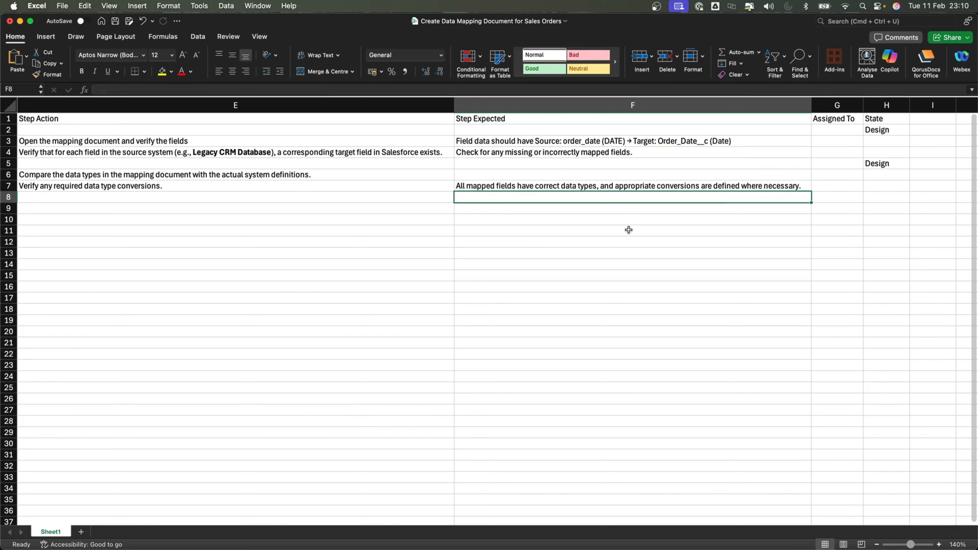
click(506, 202)
click(366, 182)
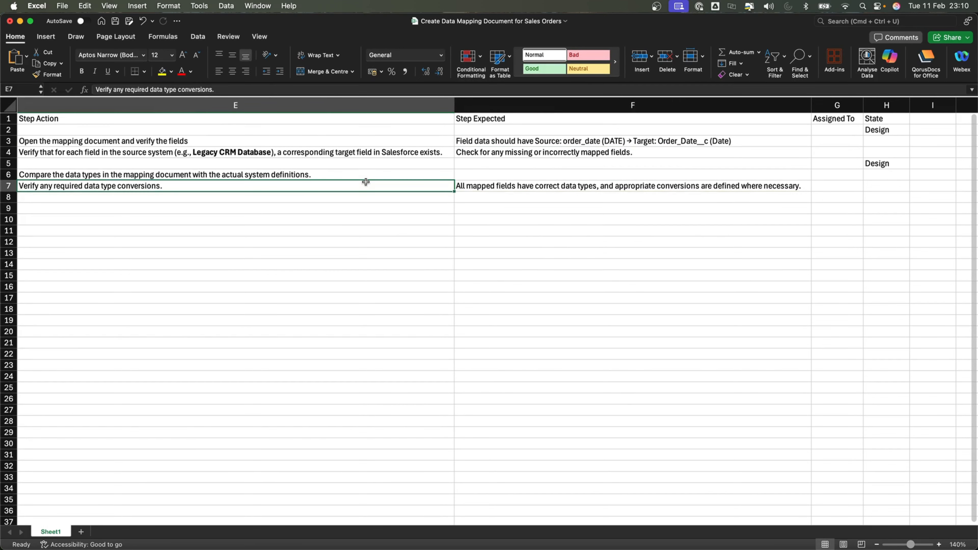
click(376, 142)
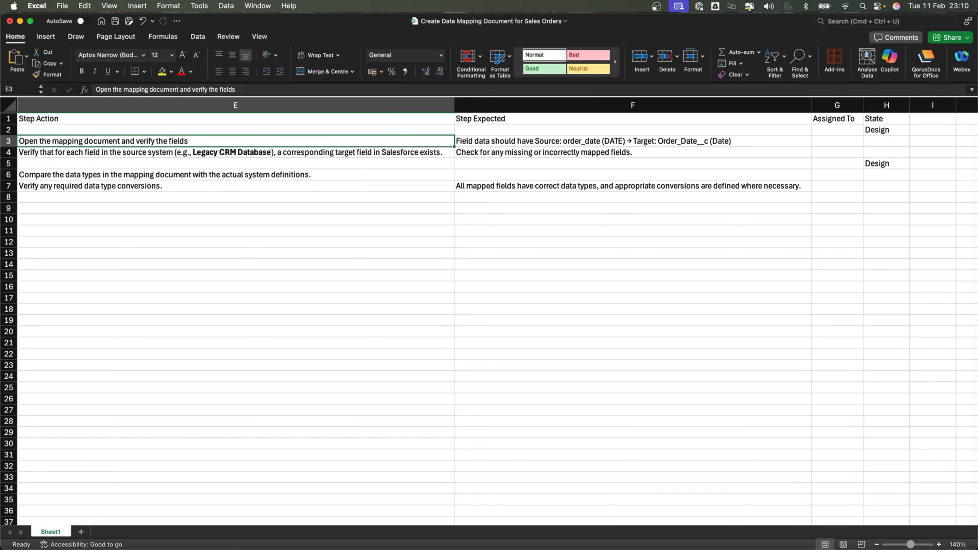
key(super+Tab)
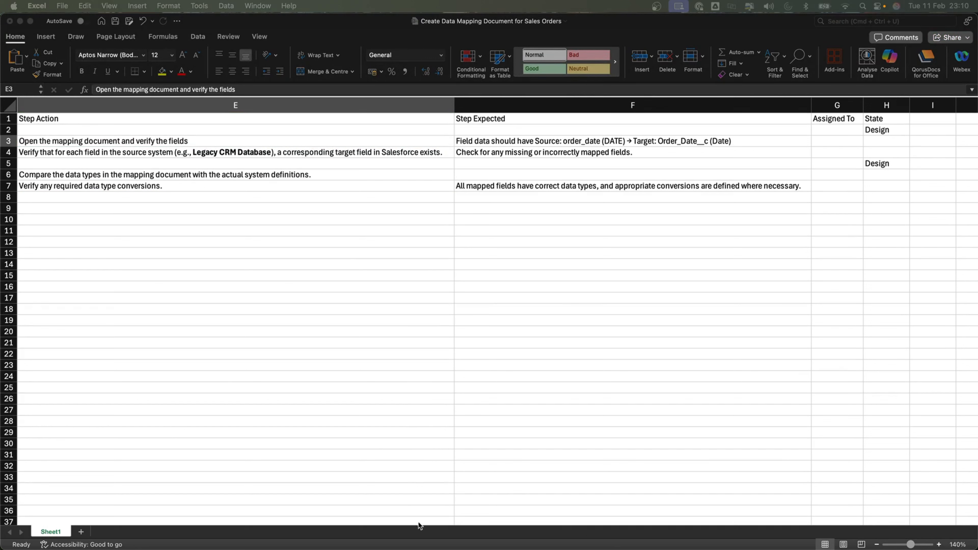
click(405, 500)
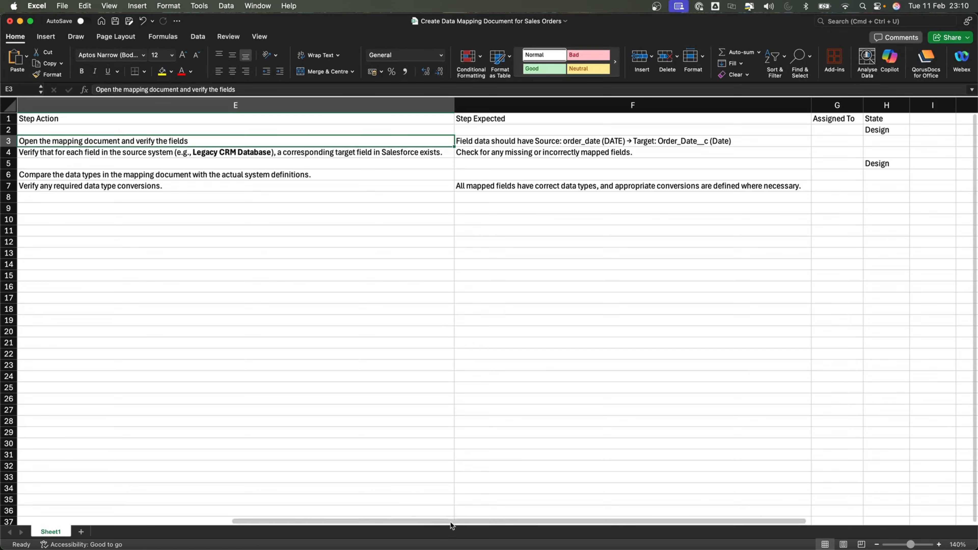
drag(451, 522, 170, 535)
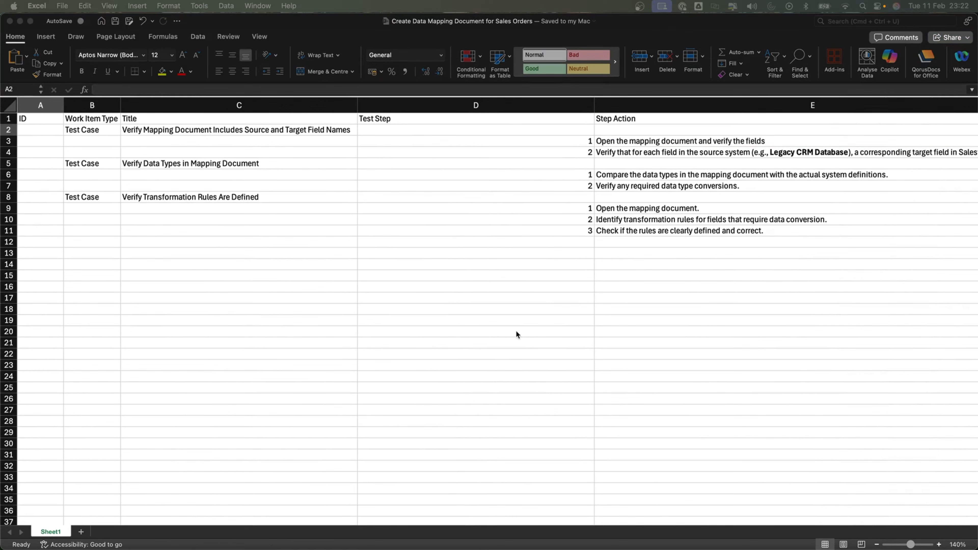
scroll(431, 266, down, 1)
scroll(430, 266, up, 1)
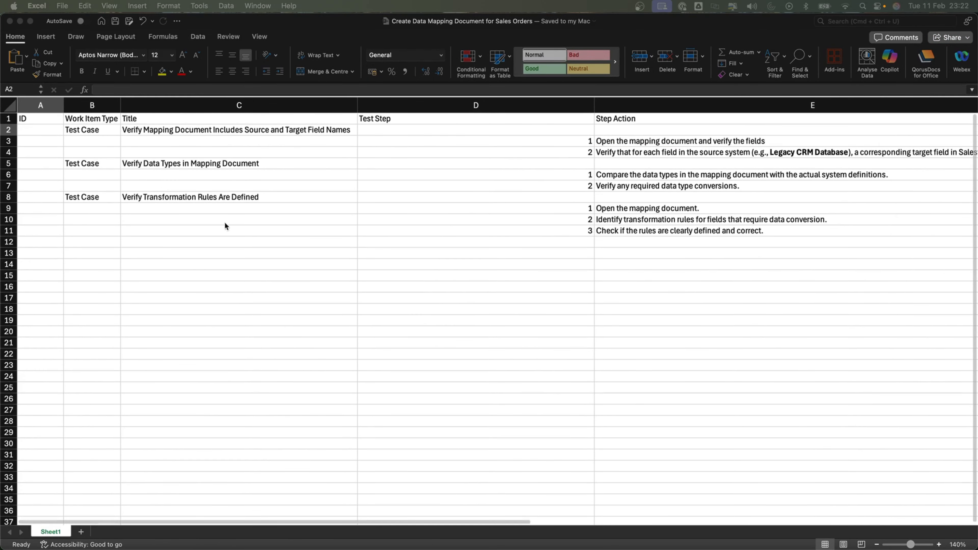
- Set the ID of the first test case in A2 to 113, matching its Azure test case ID, and save the workbook
click(89, 129)
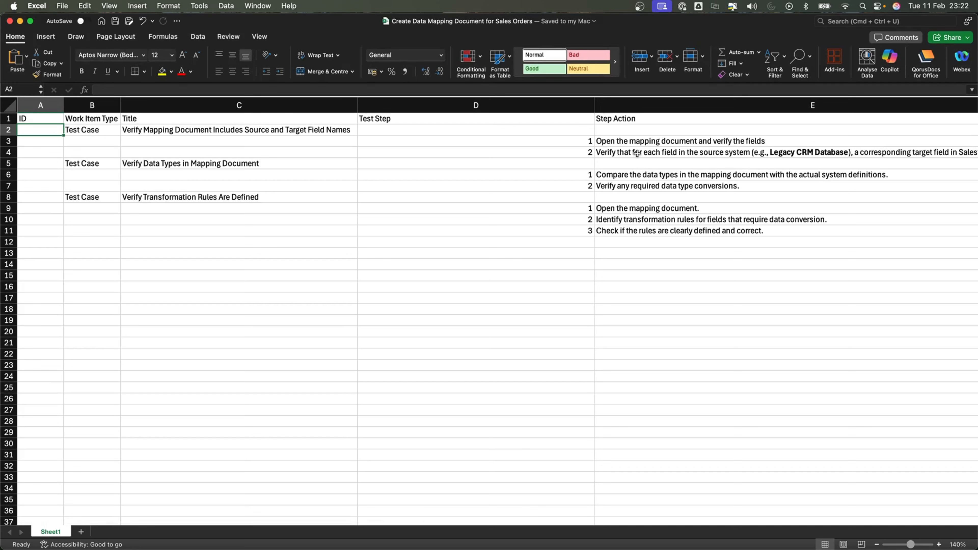
click(736, 141)
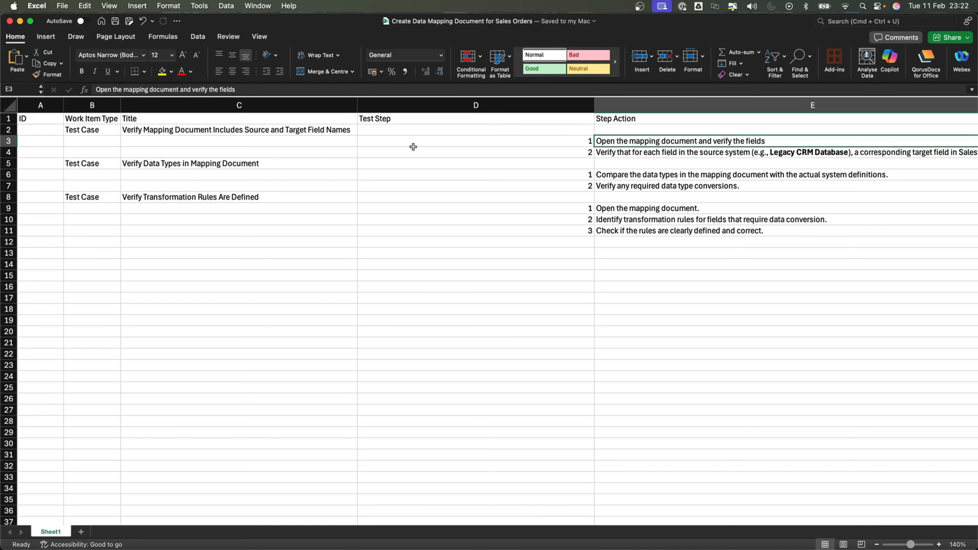
click(46, 130)
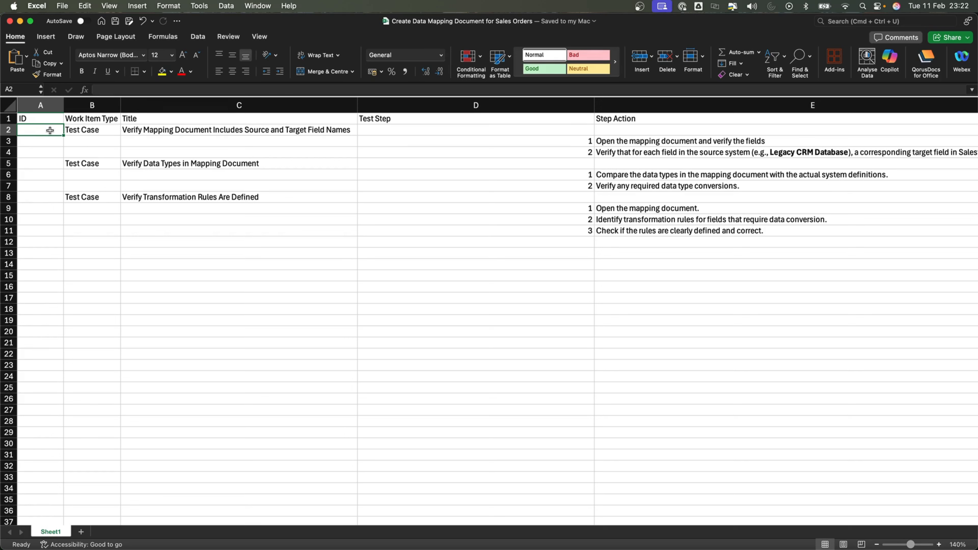
click(179, 133)
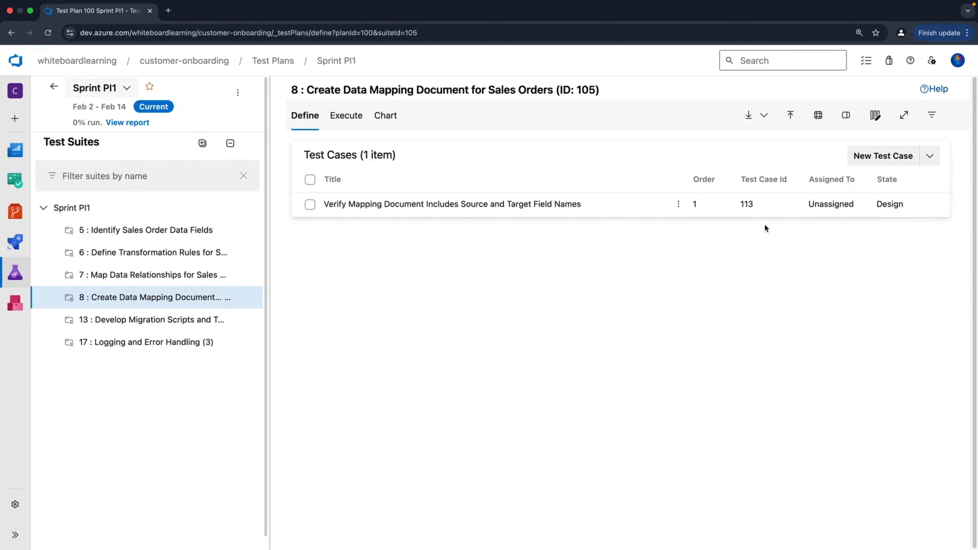
click(739, 204)
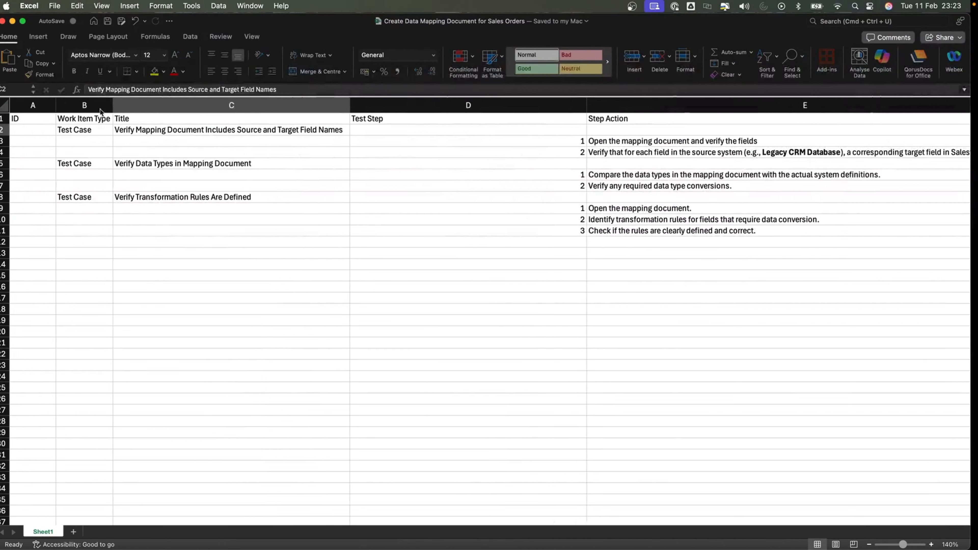
click(40, 131)
text(113)
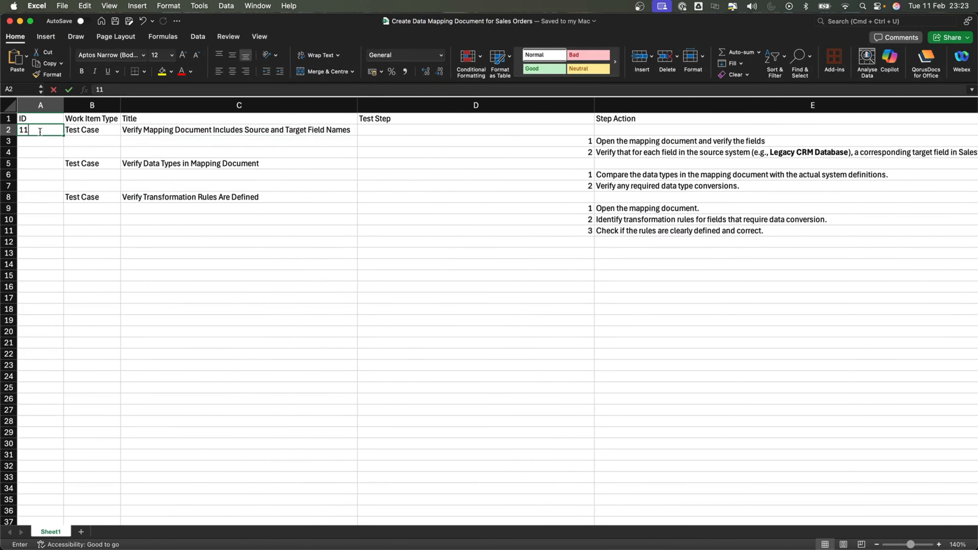
click(129, 185)
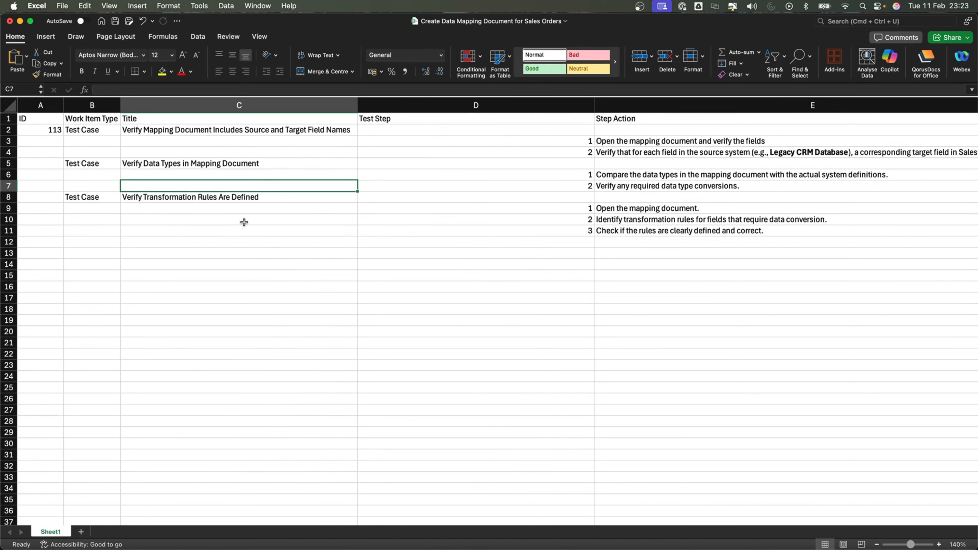
key(super+s)
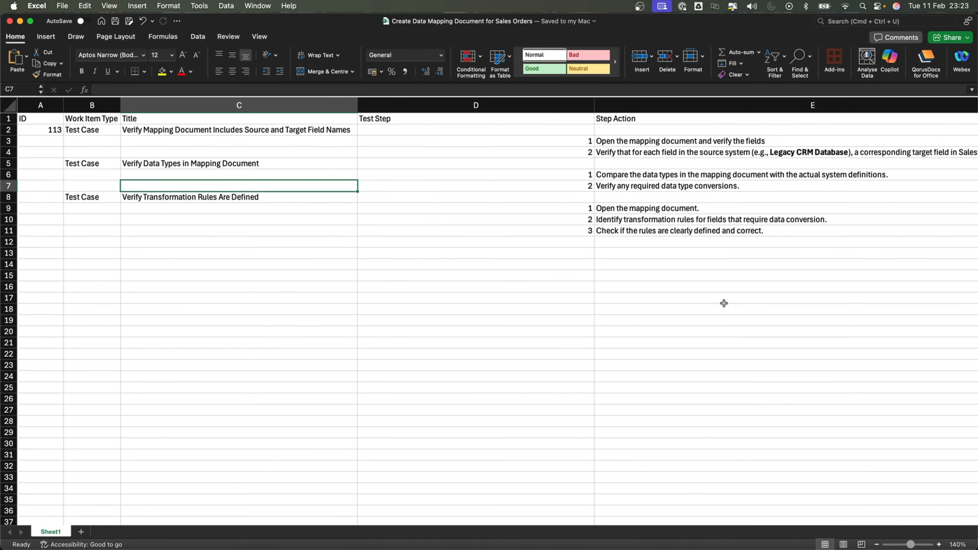
- Switch to Azure DevOps and import the Create Data Mapping Document for Sales Orders workbook into suite 8, allowing existing test case contents to be overwritten
key(ctrl+Right)
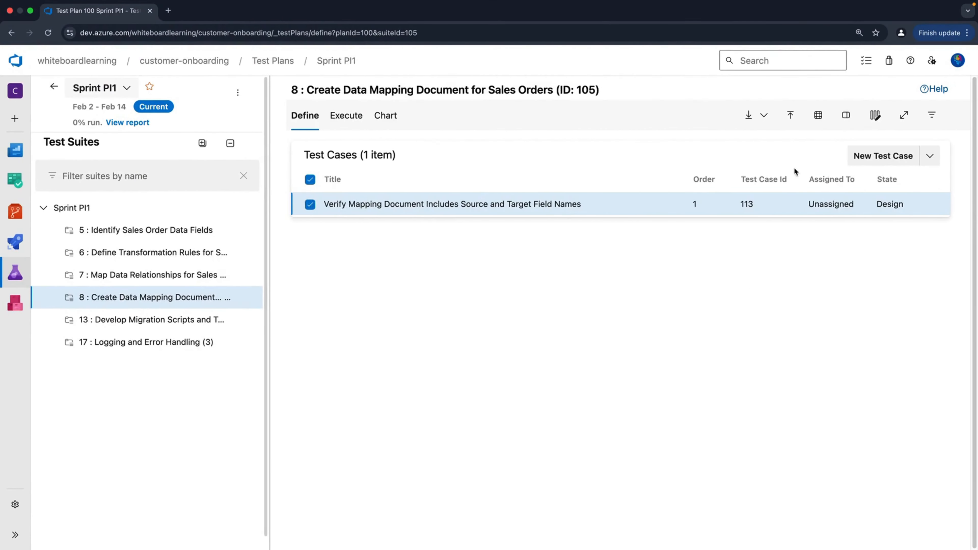
click(308, 206)
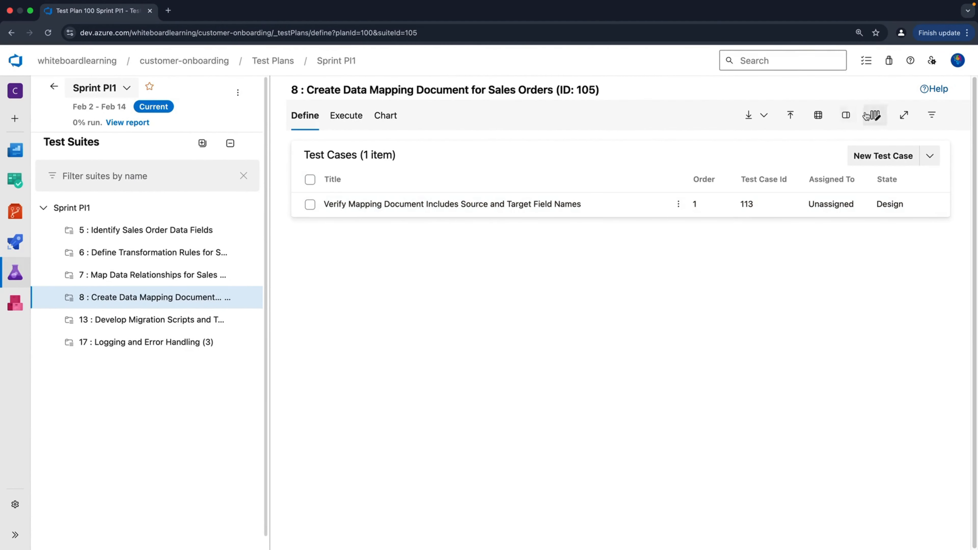
click(789, 115)
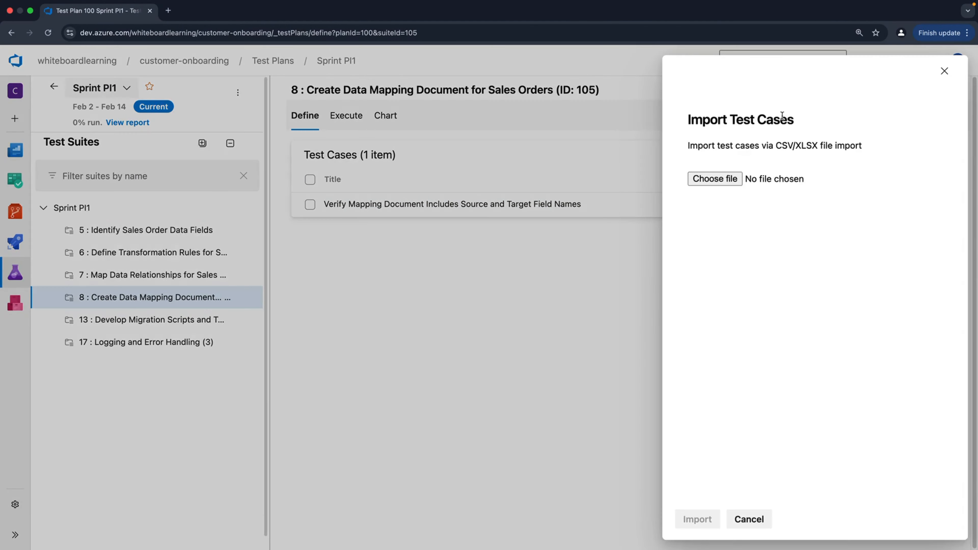
click(713, 178)
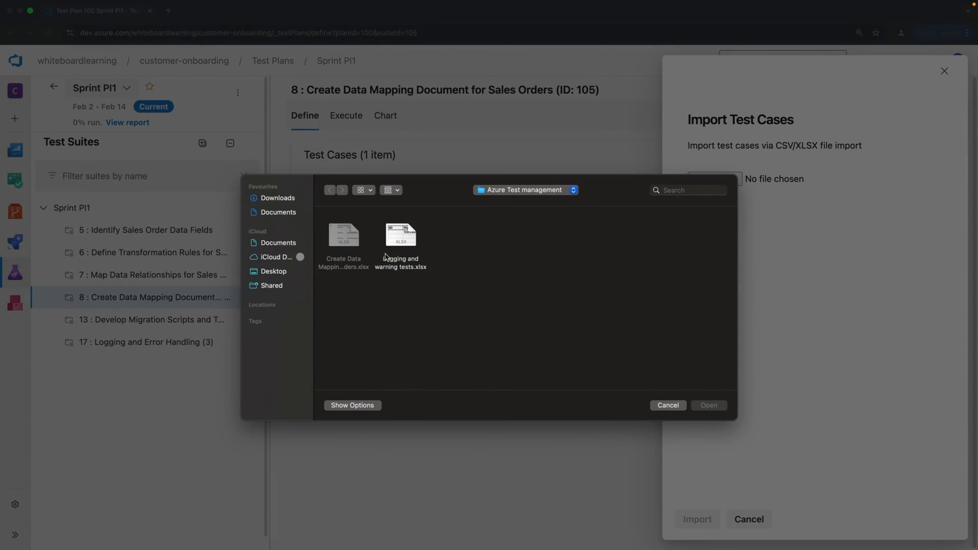
click(675, 405)
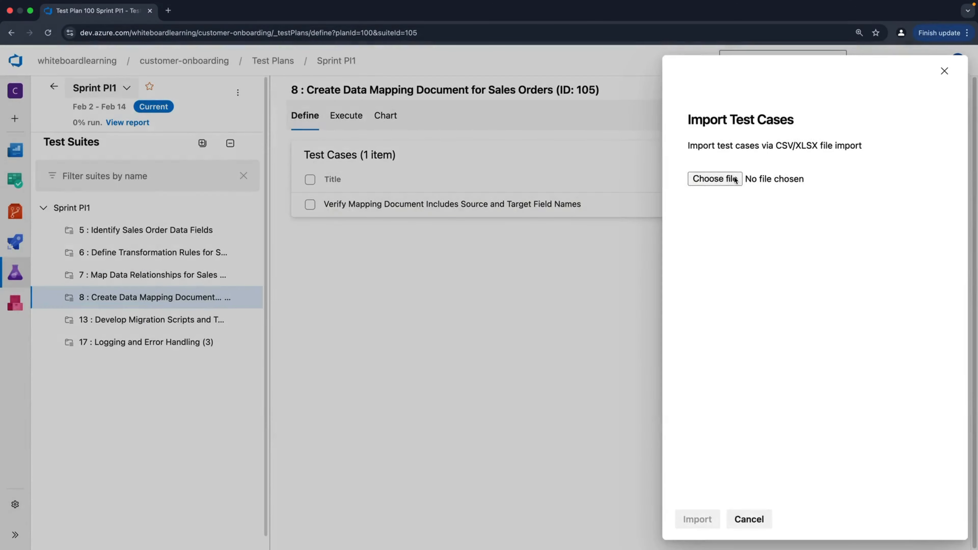
click(714, 179)
click(358, 245)
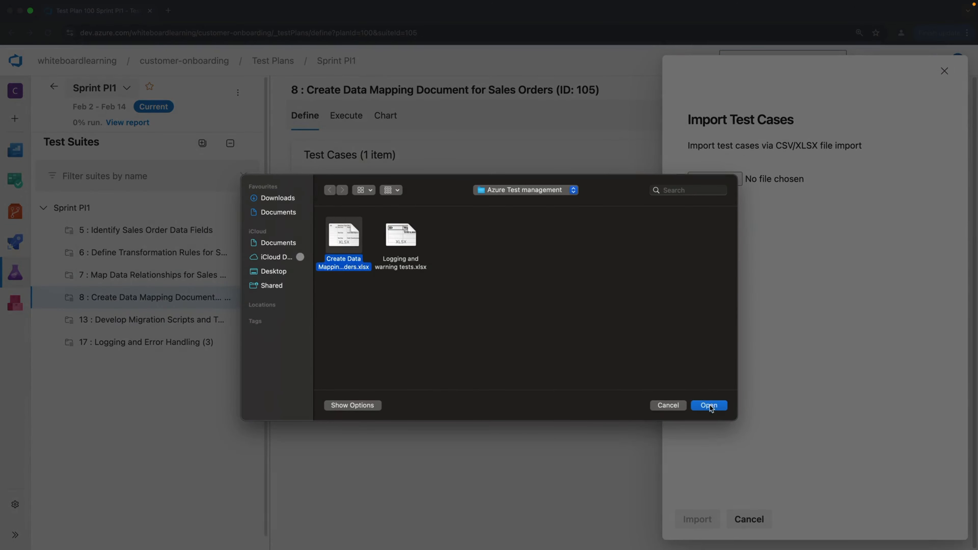
click(710, 406)
click(697, 519)
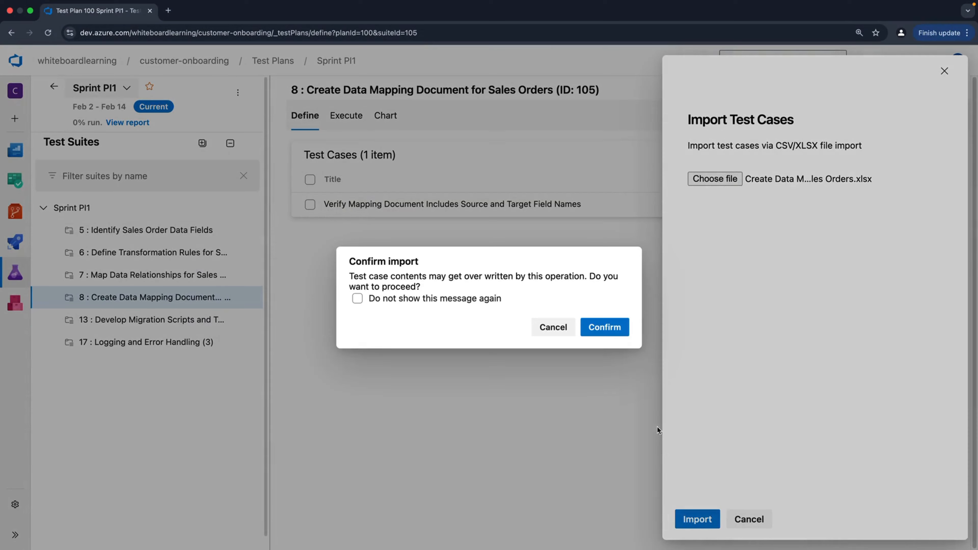
click(616, 326)
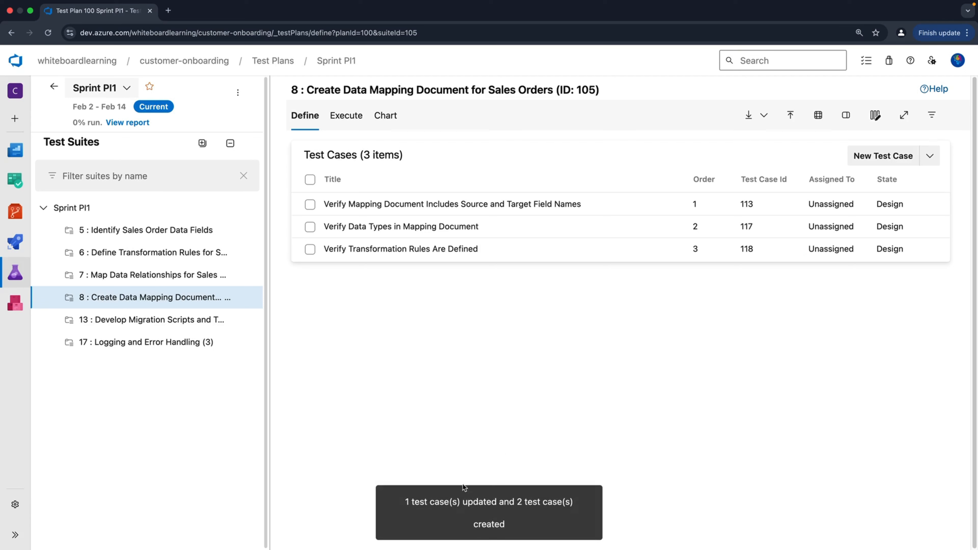
drag(406, 501, 517, 517)
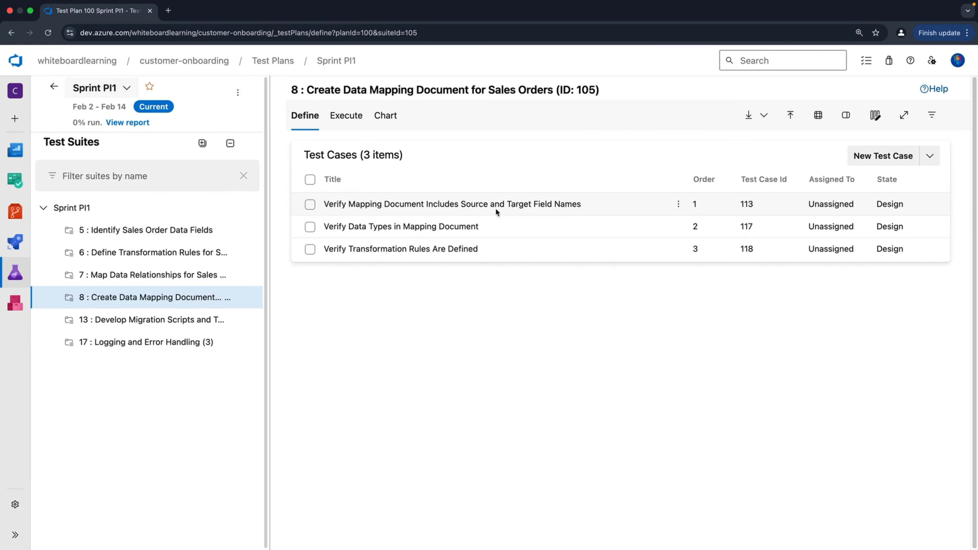
click(454, 226)
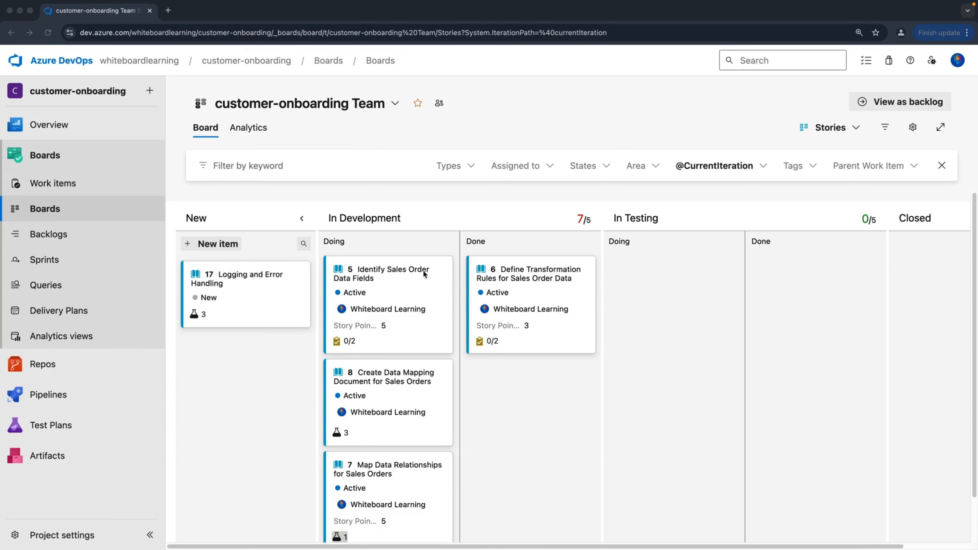
- Add the test "Verify the Accuracy of Sales Order Field Definitions" to the Map Data Relationships for Sales Orders card and view its details
scroll(426, 340, down, 2)
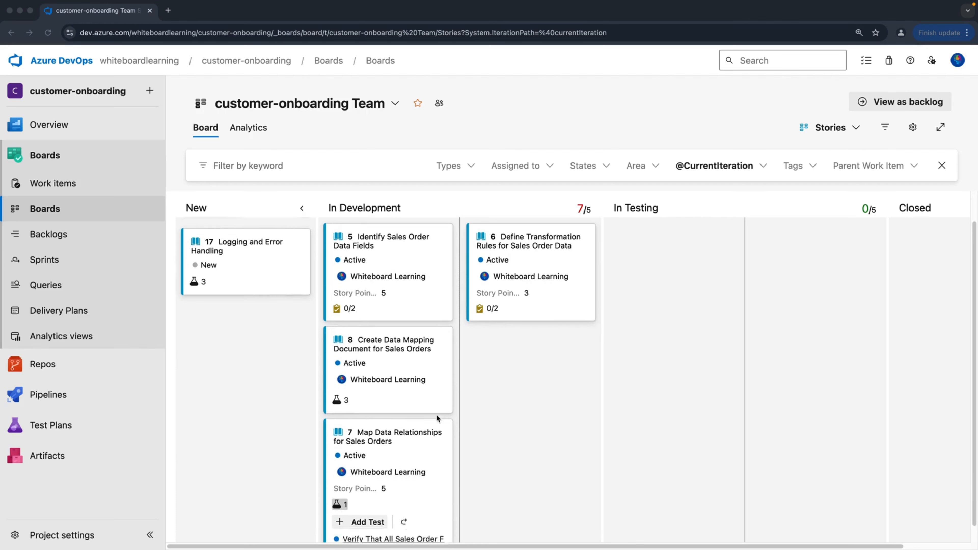
click(444, 414)
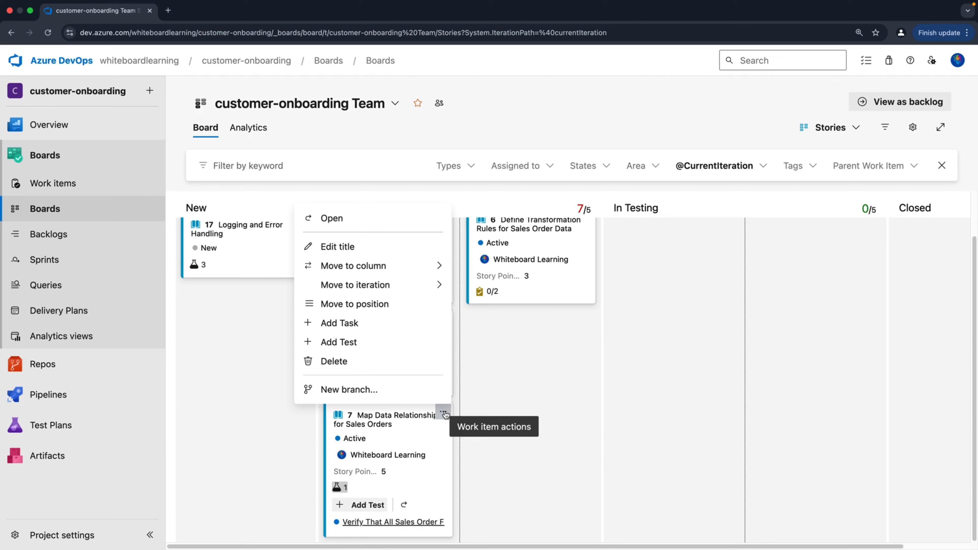
click(354, 342)
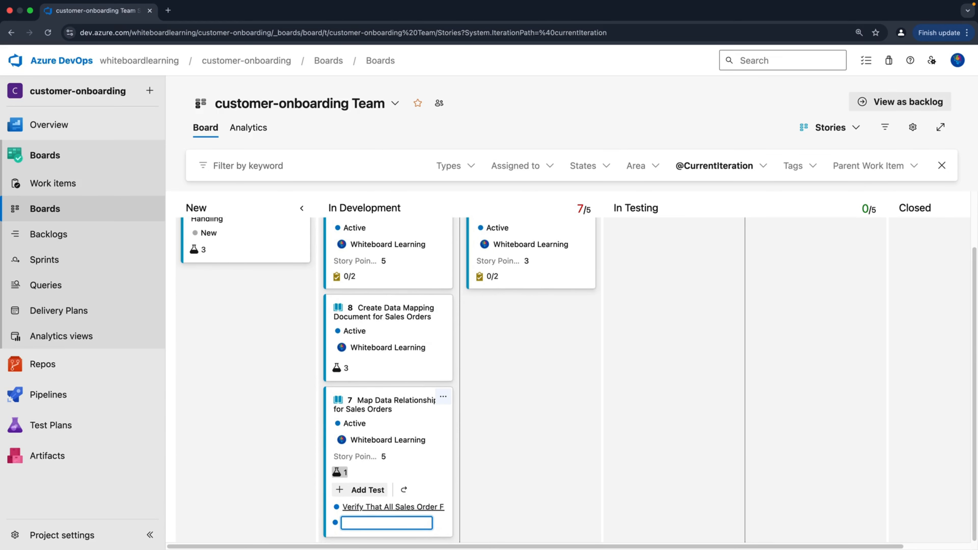
key(super+Tab)
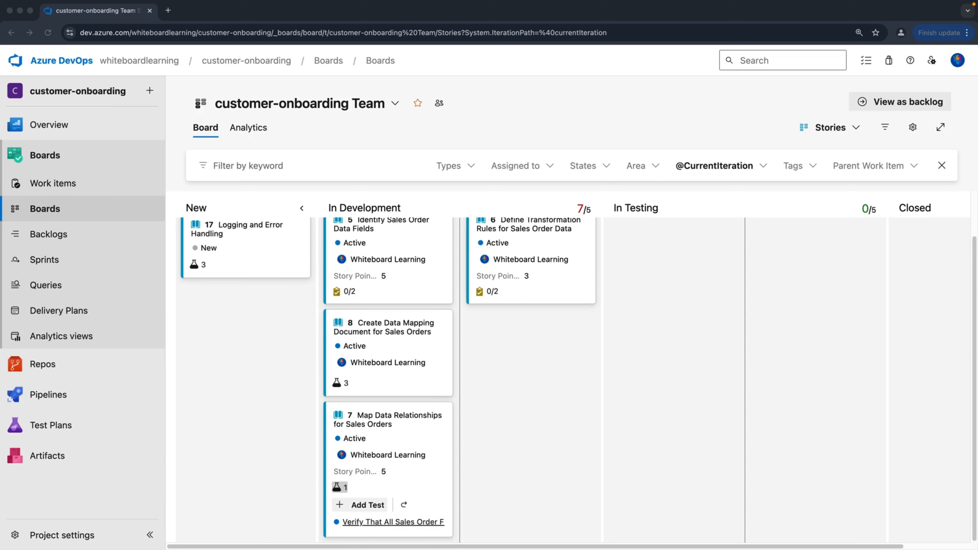
click(370, 507)
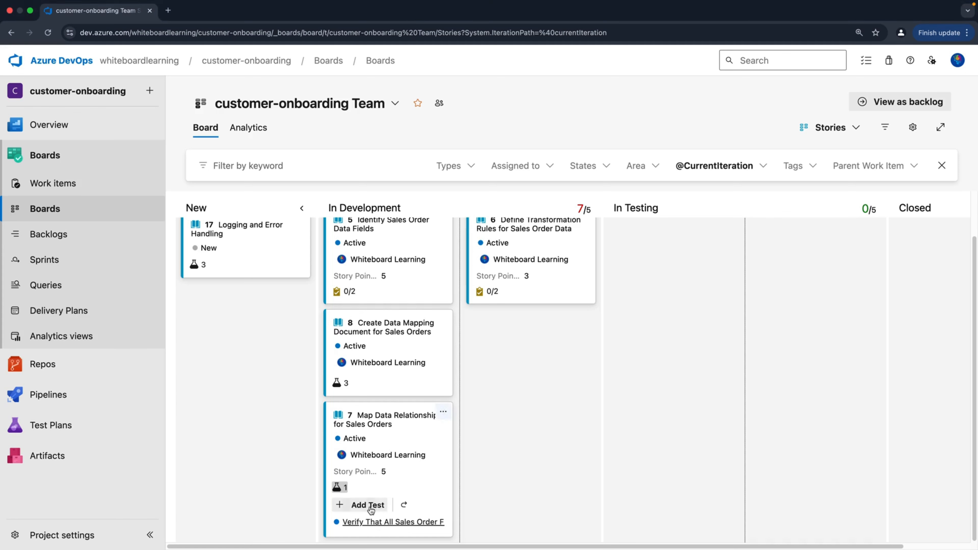
click(368, 505)
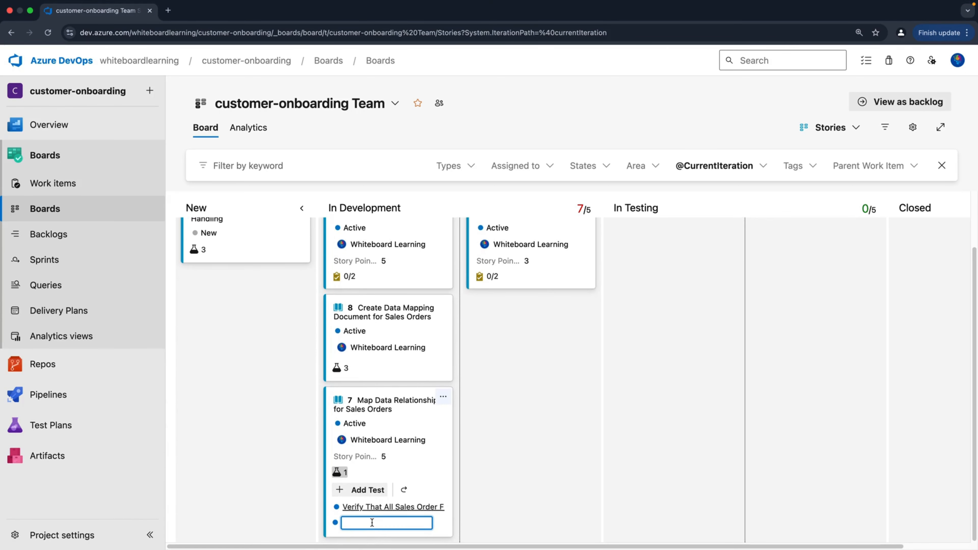
key(super+v)
key(Return)
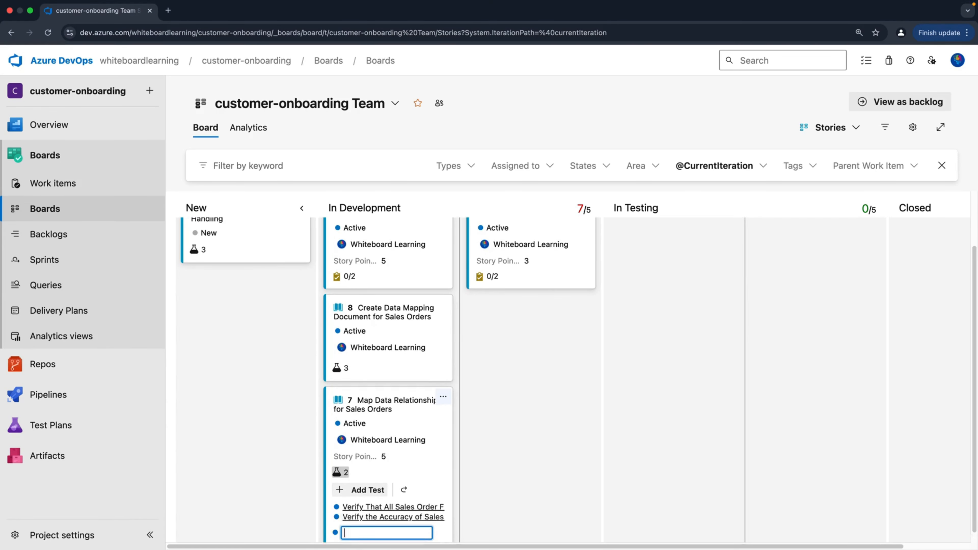
click(403, 517)
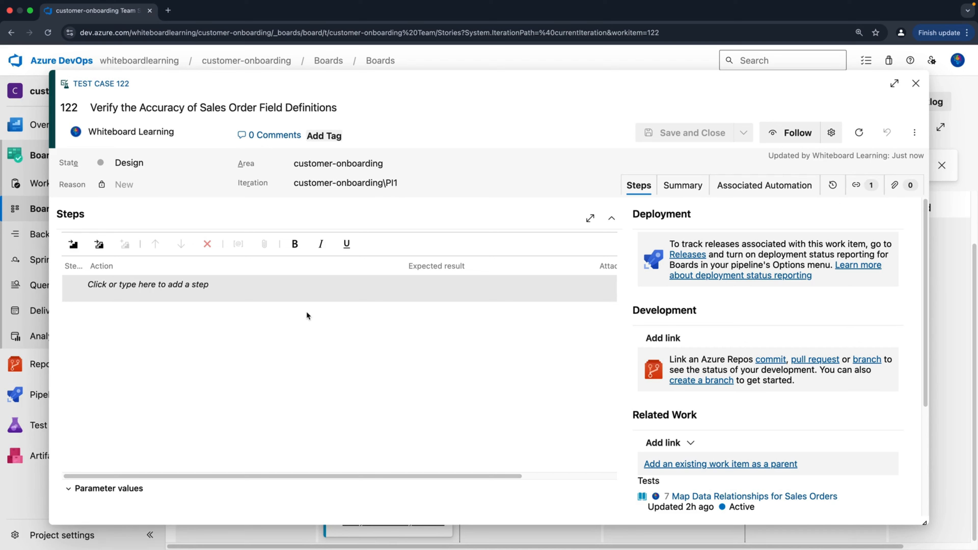
click(915, 84)
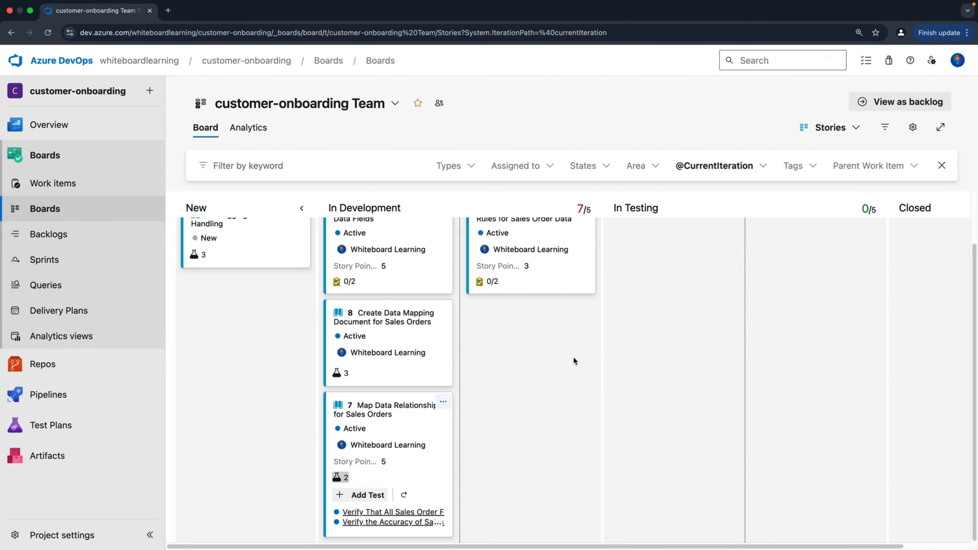
- Start a Tested By link from user story 7, Map Data Relationships for Sales Orders, to a new work item of type Test Case
click(388, 405)
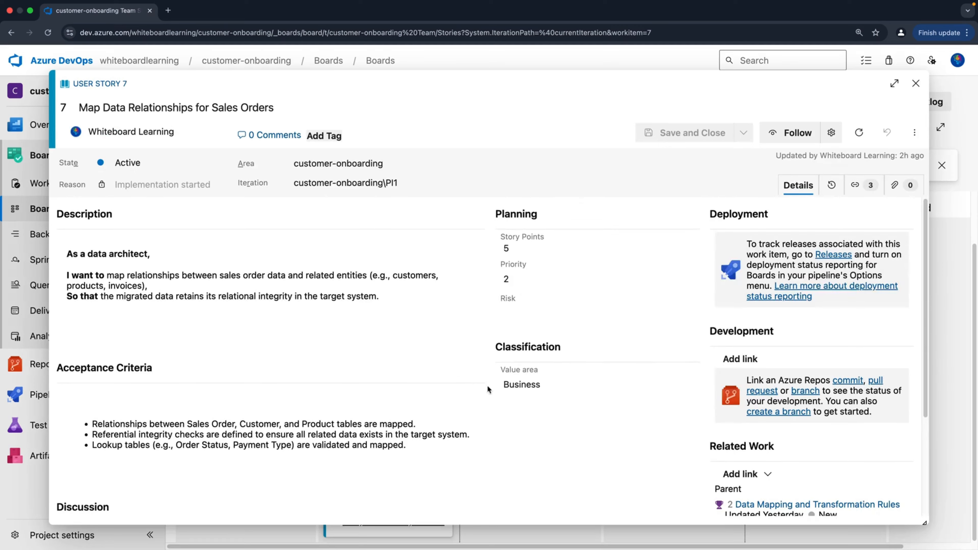
scroll(629, 410, down, 4)
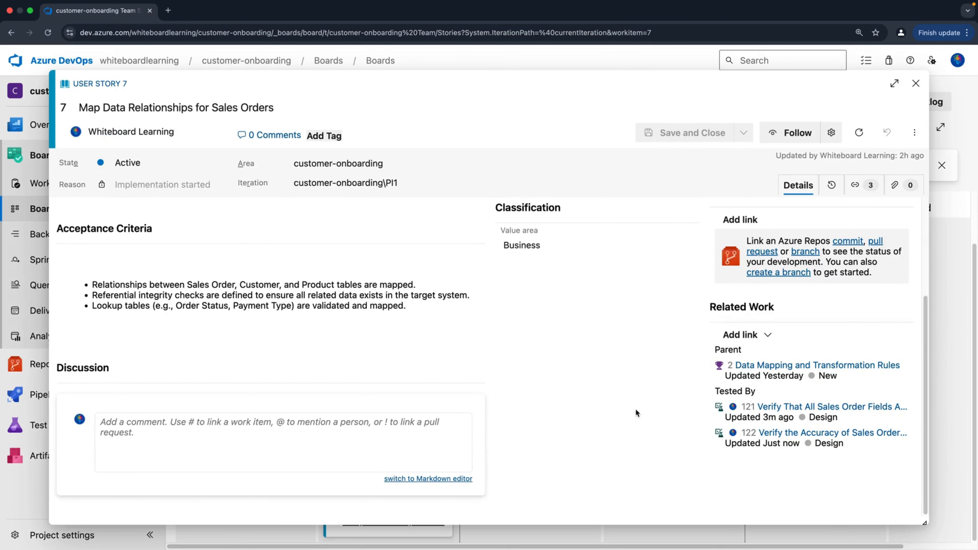
click(737, 335)
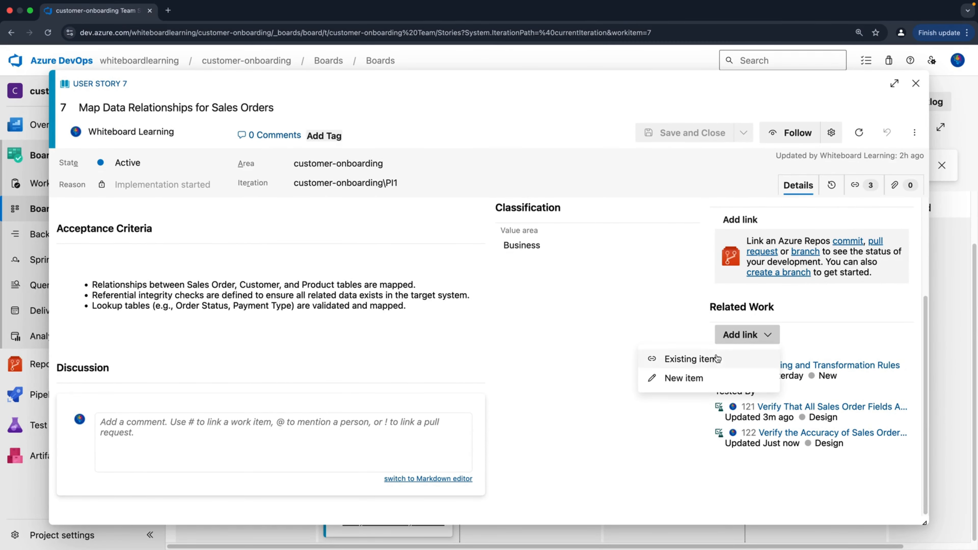
click(678, 379)
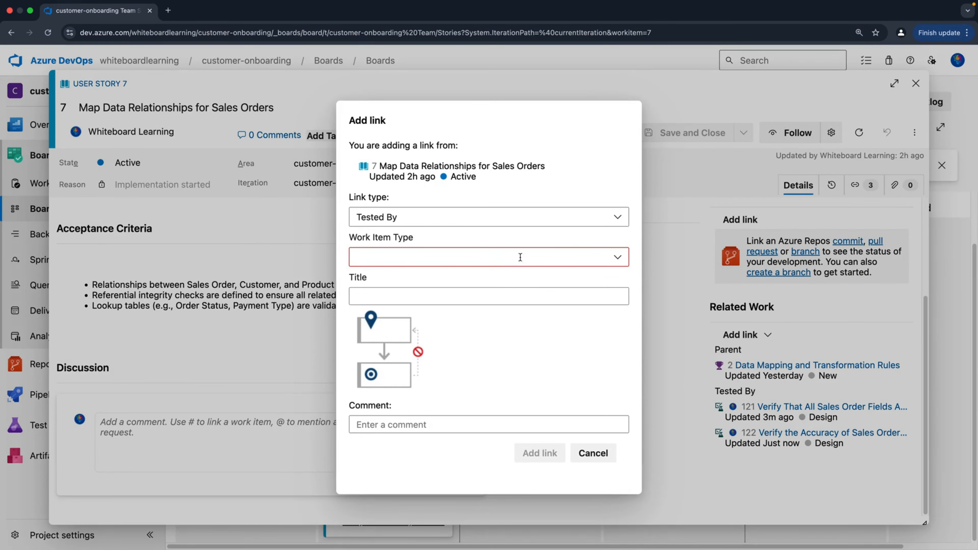
click(617, 257)
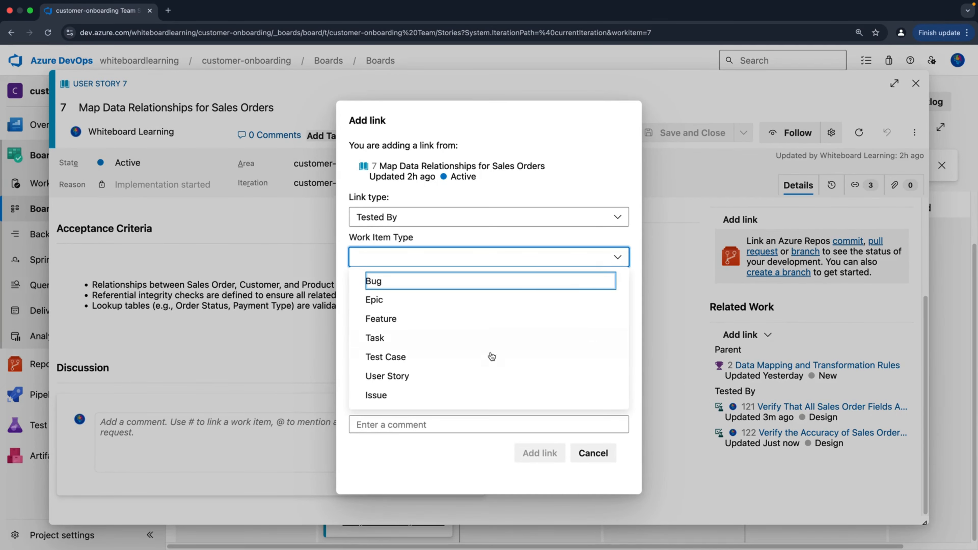
click(445, 360)
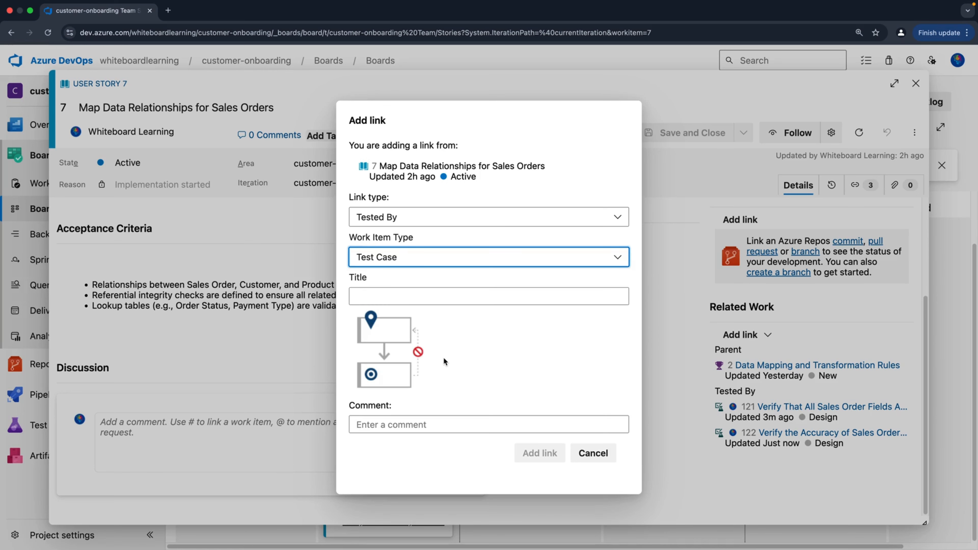
- Title the linked test case "Verify Mapping for Each Sales Order Field", create it and save it
click(421, 297)
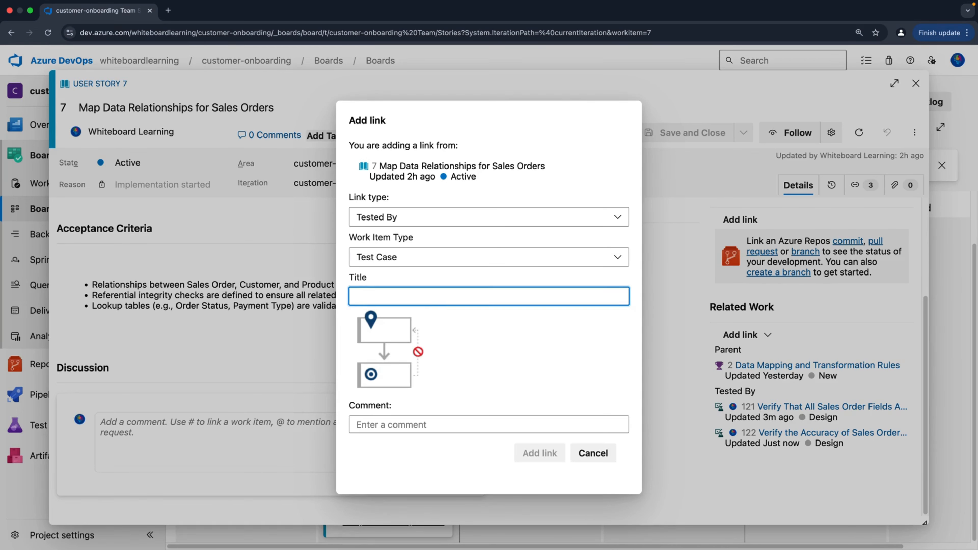
key(super+Tab)
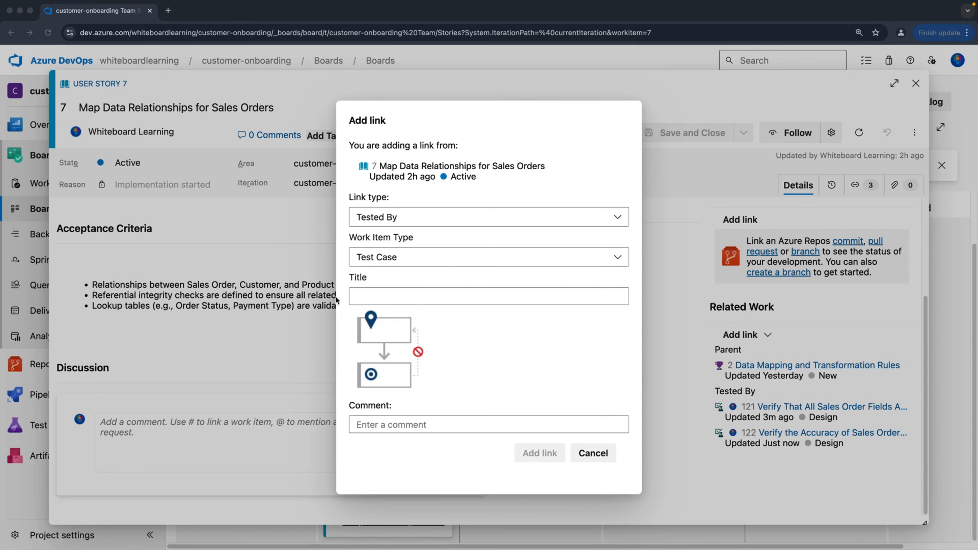
click(361, 295)
text(Verify Mapping for Each Sales Order Field)
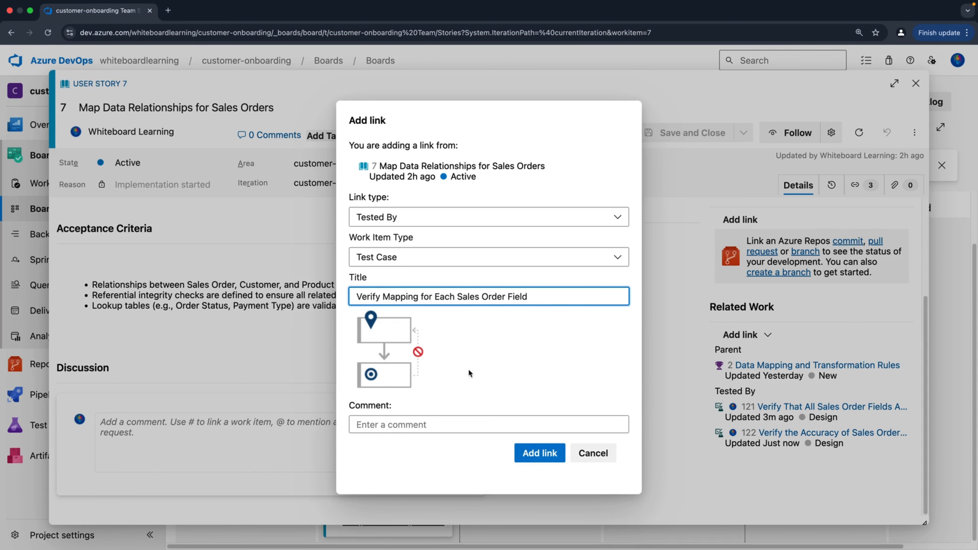
click(541, 458)
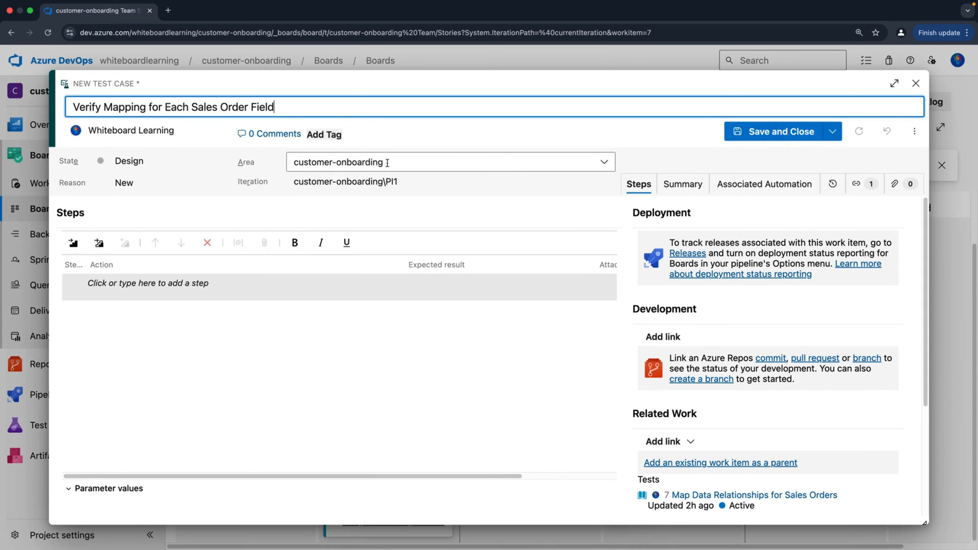
click(188, 292)
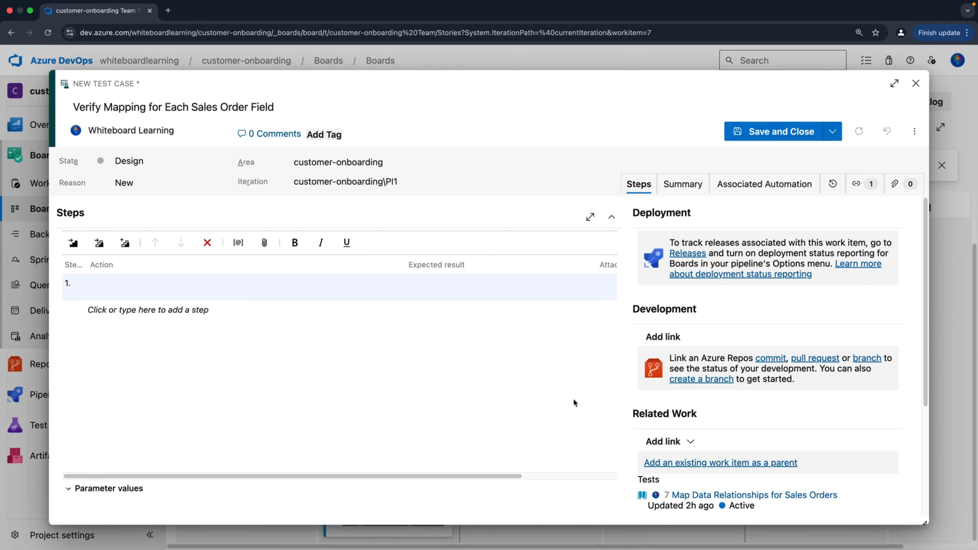
click(765, 136)
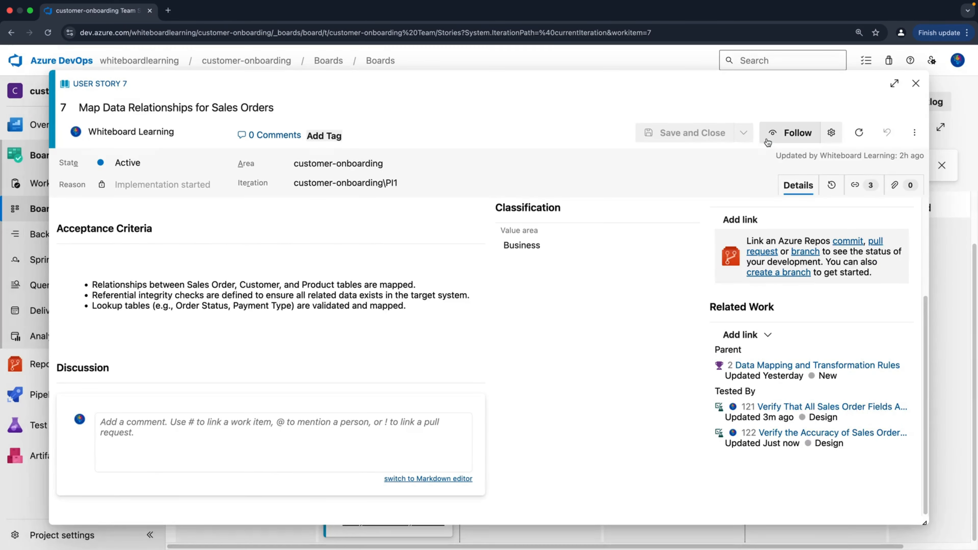